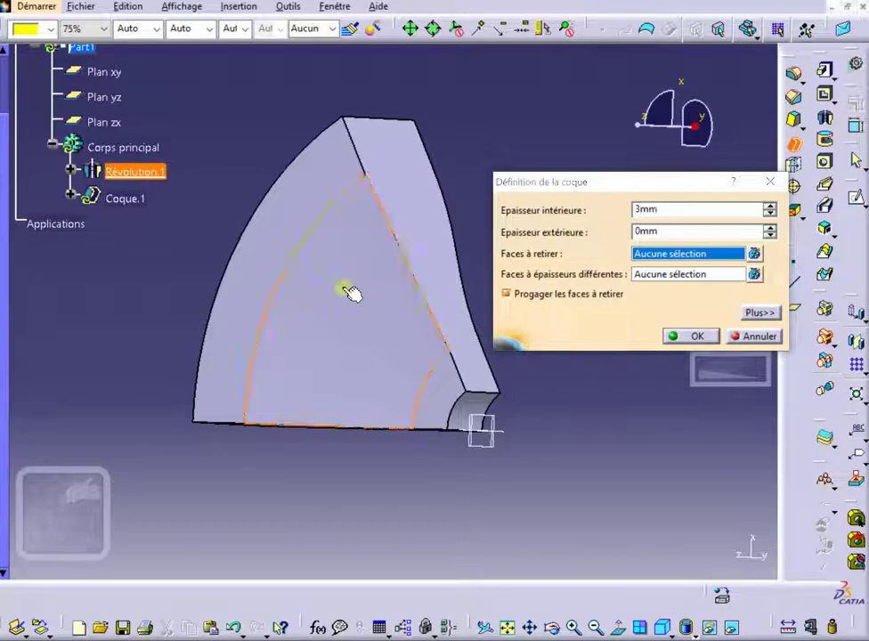
# Step: Select the three adjoining faces on the wide front side of the wedge as the shell's faces to remove
pyautogui.click(320, 278)
pyautogui.click(294, 229)
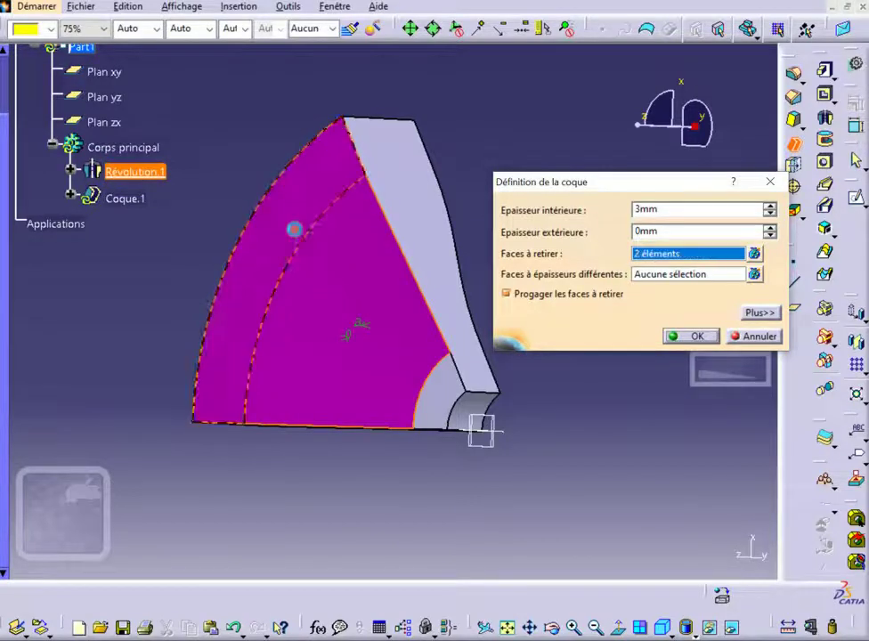
pyautogui.click(431, 379)
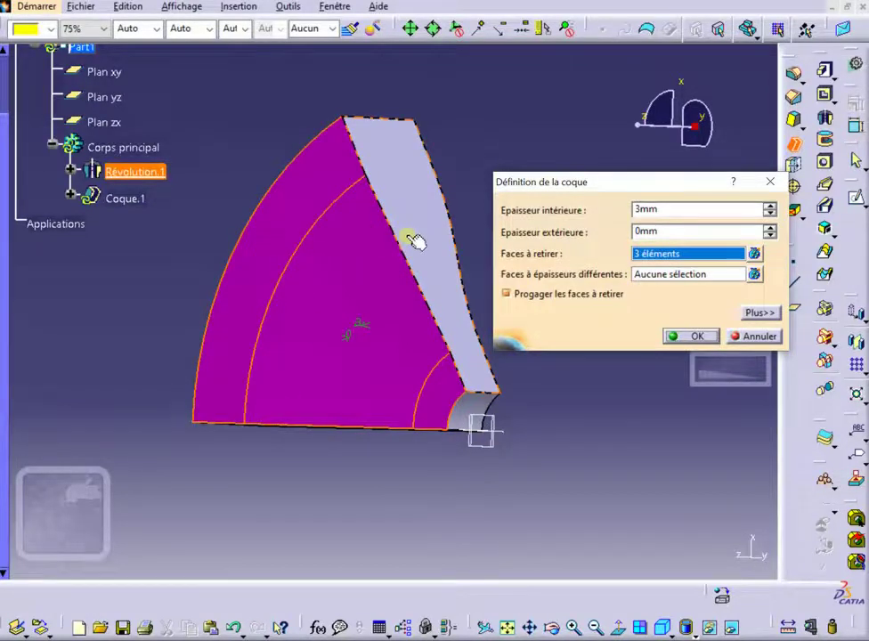
# Step: Add the wedge's two radial side faces to the shell definition as faces with different thicknesses
pyautogui.moveTo(365, 465); pyautogui.dragTo(343, 457, button='middle')
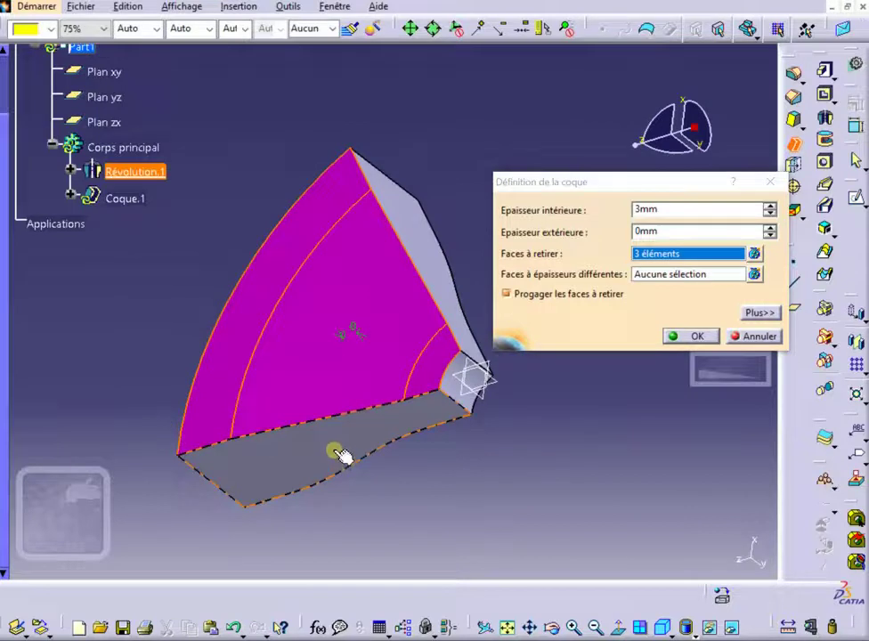
pyautogui.click(669, 278)
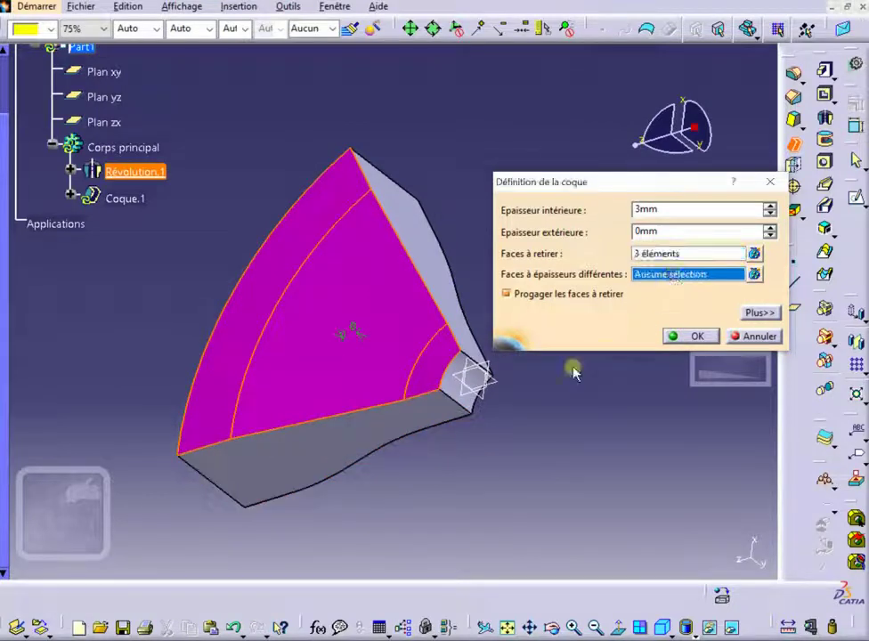
pyautogui.click(386, 434)
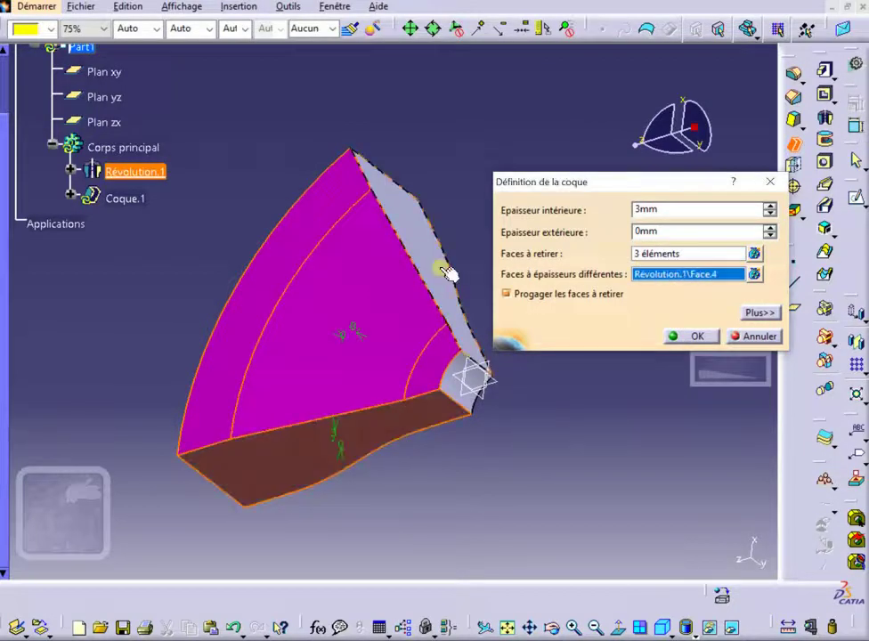
pyautogui.click(447, 273)
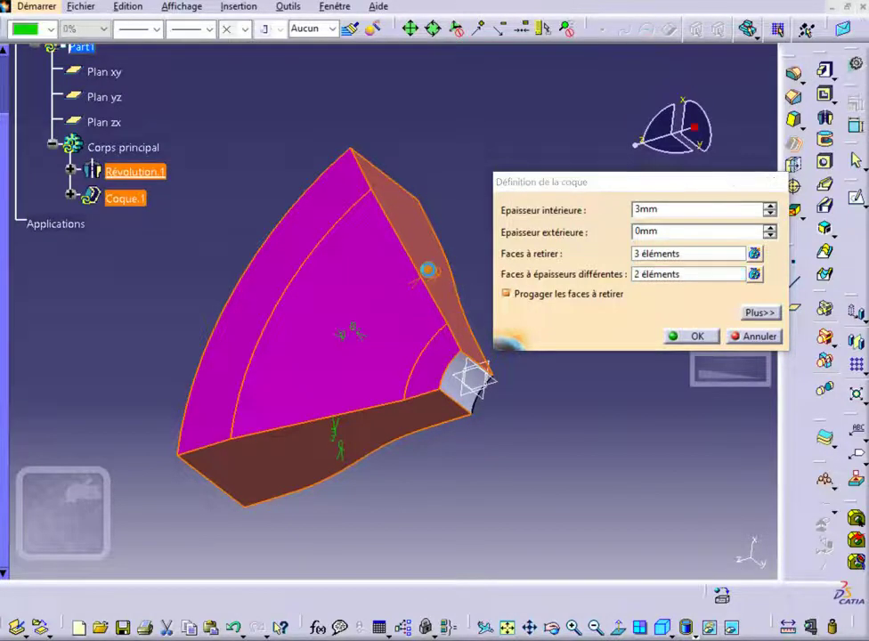
# Step: Set the thickness of both radial side faces to 1.5 mm and create the shell
pyautogui.doubleClick(428, 270)
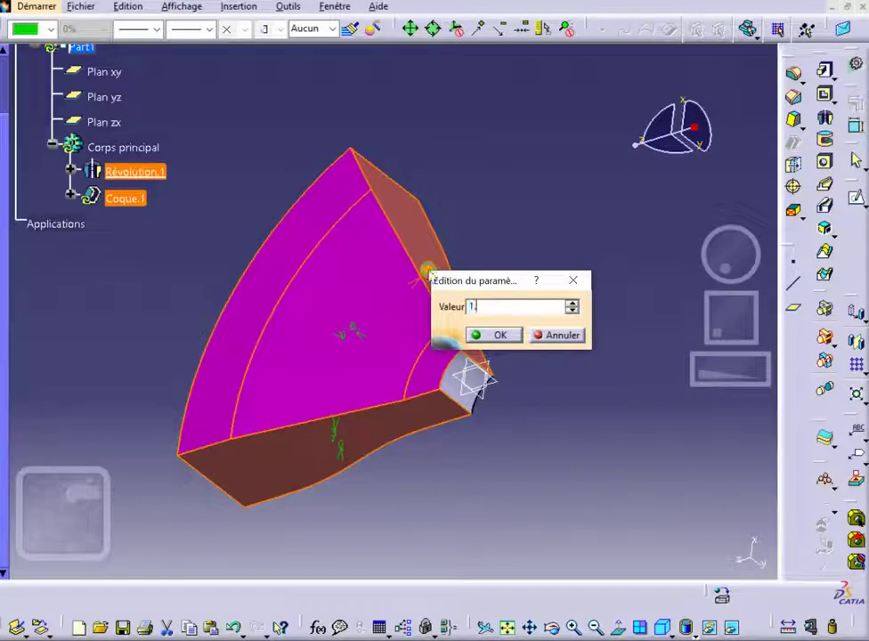
pyautogui.click(500, 335)
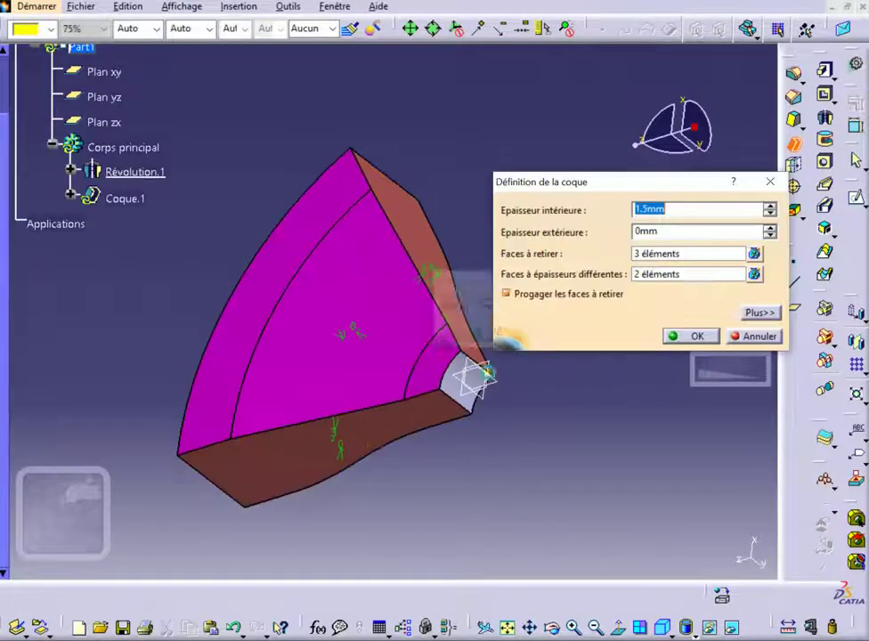
pyautogui.doubleClick(336, 435)
pyautogui.write('1.5')
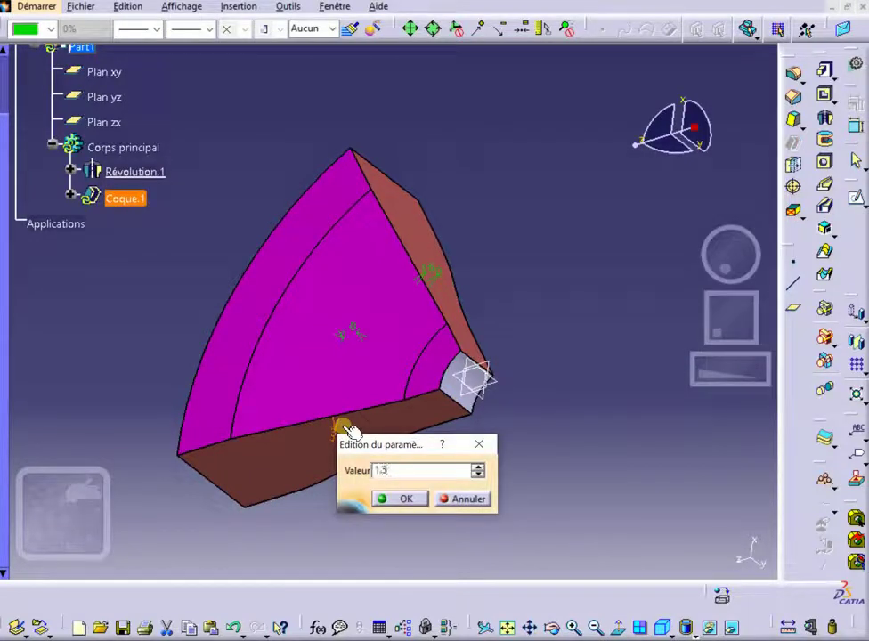
pyautogui.press('Return')
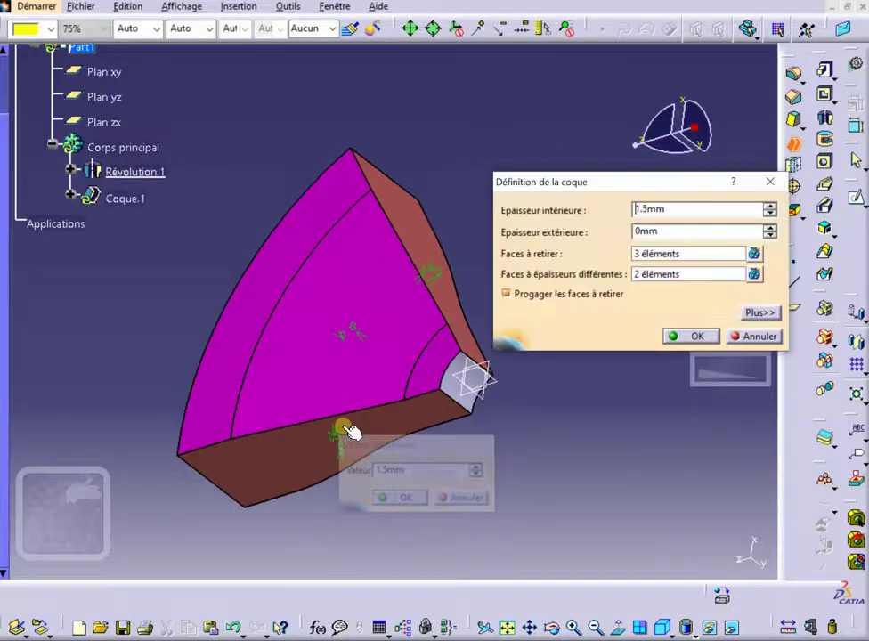
pyautogui.press('Return')
pyautogui.click(379, 460)
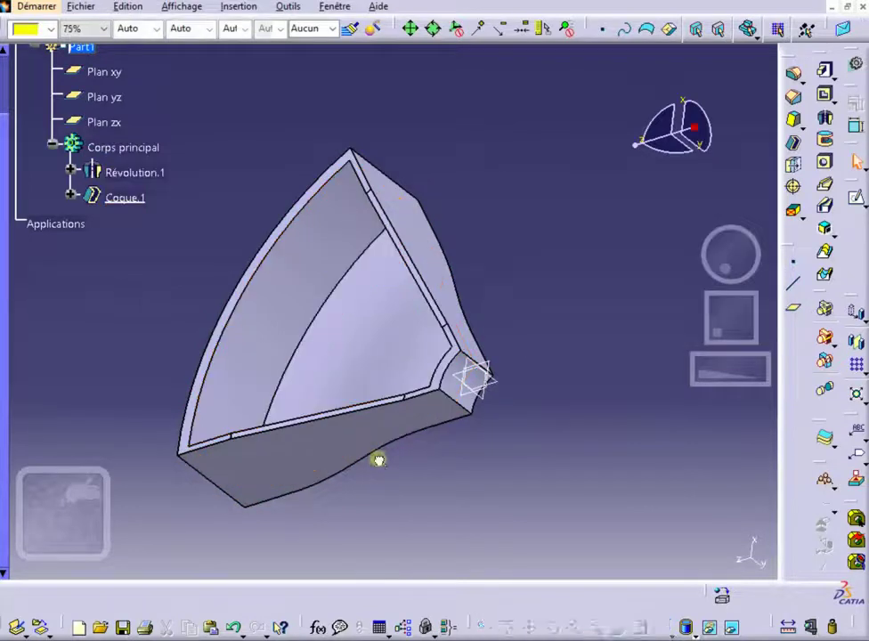
# Step: Start an edge fillet on the short inner edge where the pocket's outer curved wall meets the upper radial wall
pyautogui.moveTo(425, 455); pyautogui.dragTo(534, 398, button='middle')
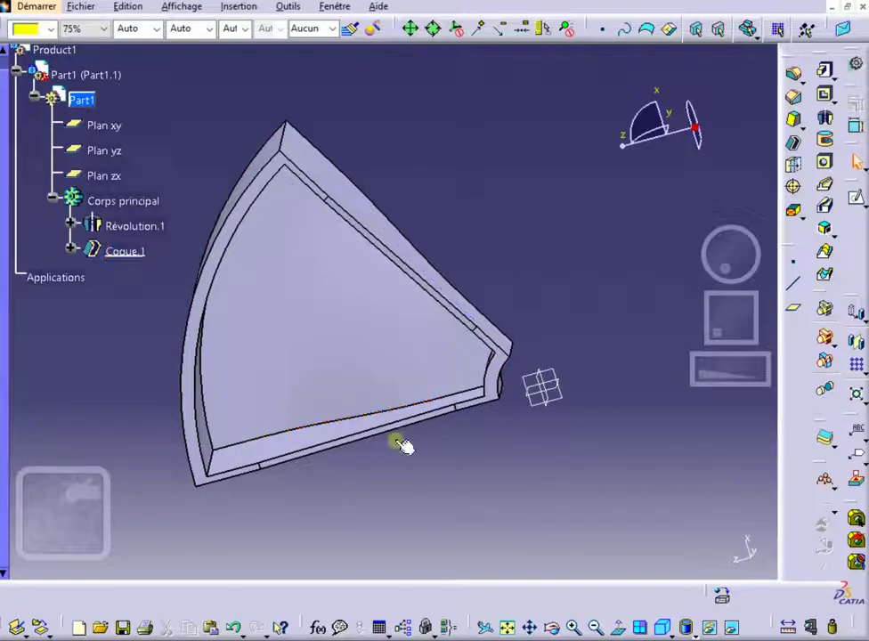
pyautogui.moveTo(312, 363); pyautogui.dragTo(324, 163, button='middle')
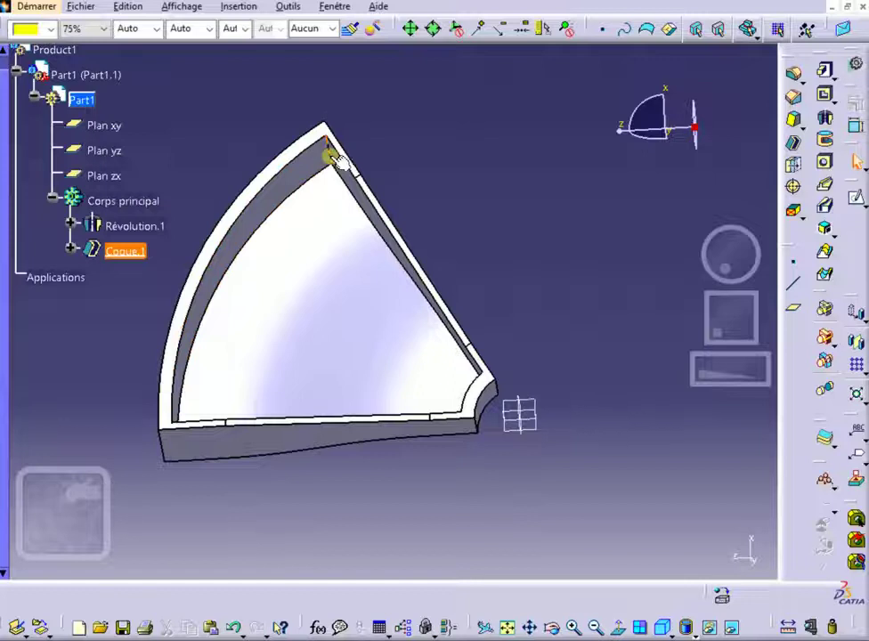
pyautogui.click(794, 73)
pyautogui.click(326, 153)
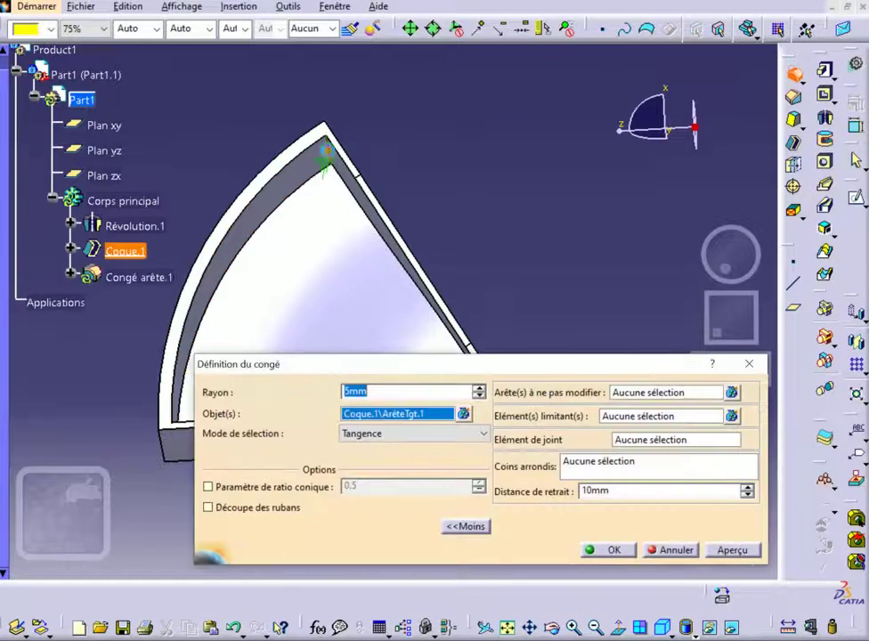
pyautogui.moveTo(324, 266); pyautogui.dragTo(394, 365, button='middle')
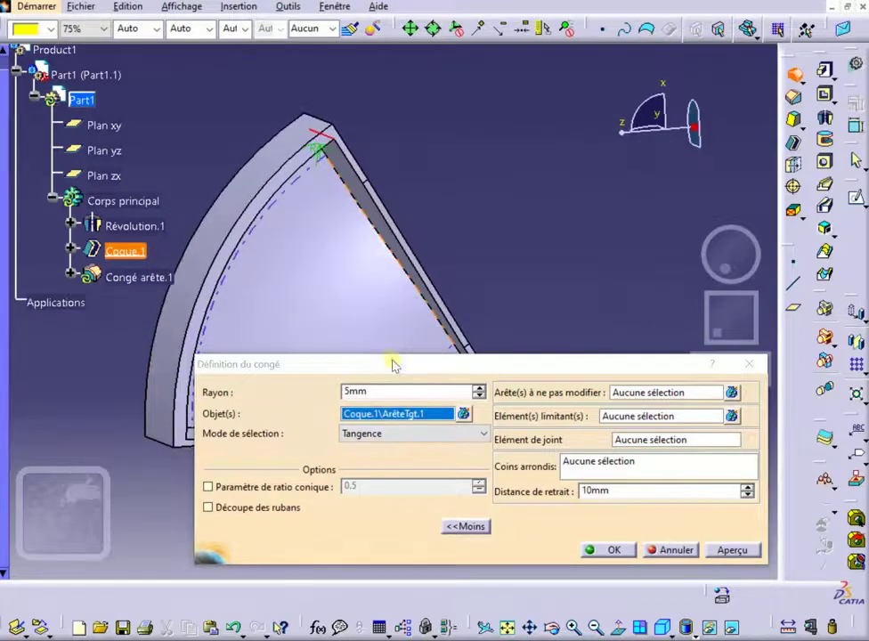
pyautogui.moveTo(394, 364); pyautogui.dragTo(423, 488)
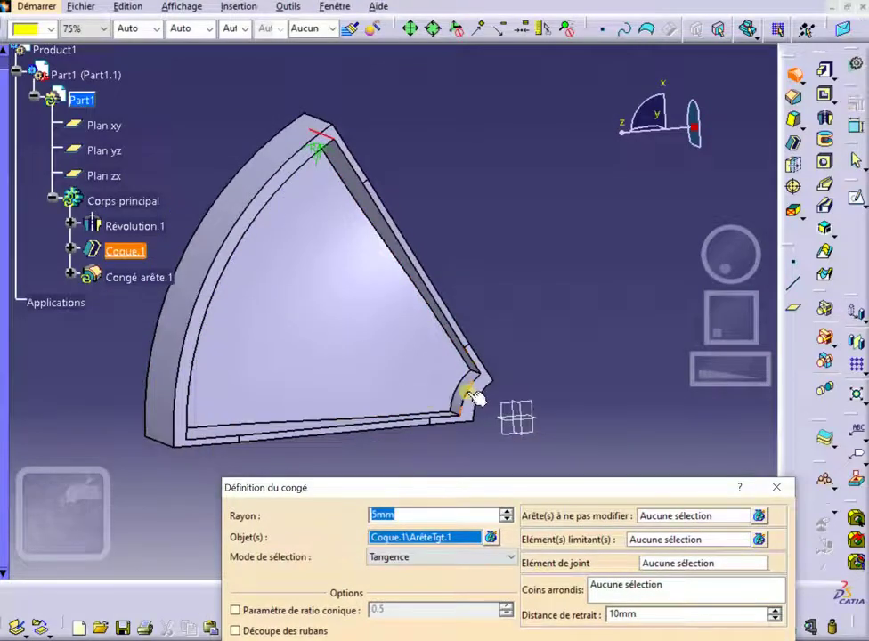
# Step: Add the other three short corner edges inside the pocket to the fillet and create it
pyautogui.middleClick(478, 398)
pyautogui.scroll(3, 471, 303)
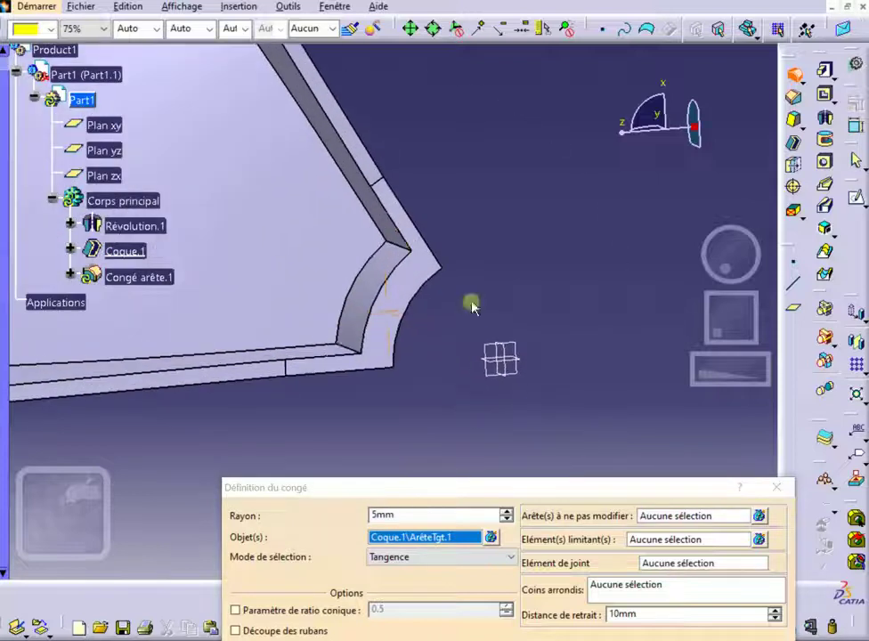
pyautogui.click(401, 249)
pyautogui.scroll(2, 401, 248)
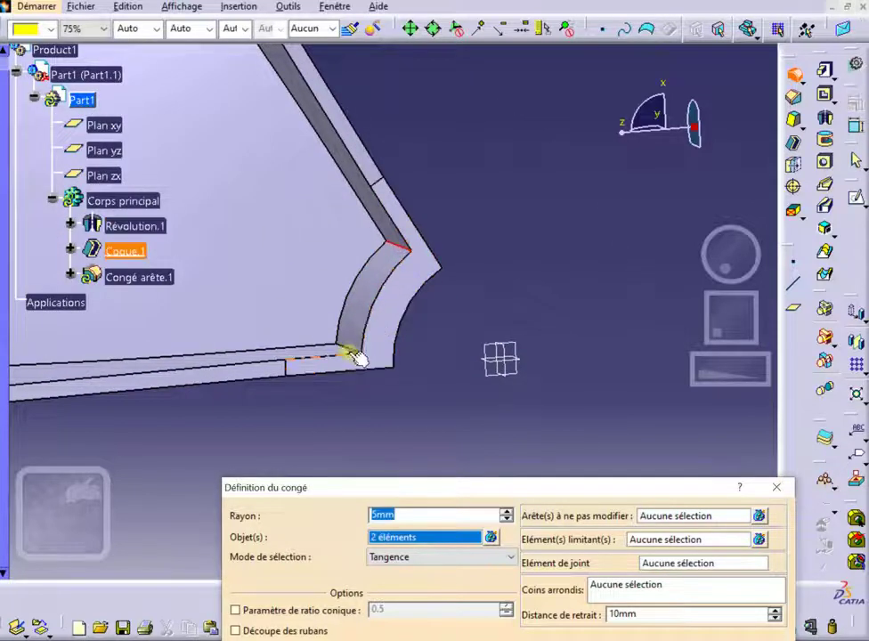
pyautogui.scroll(5, 356, 317)
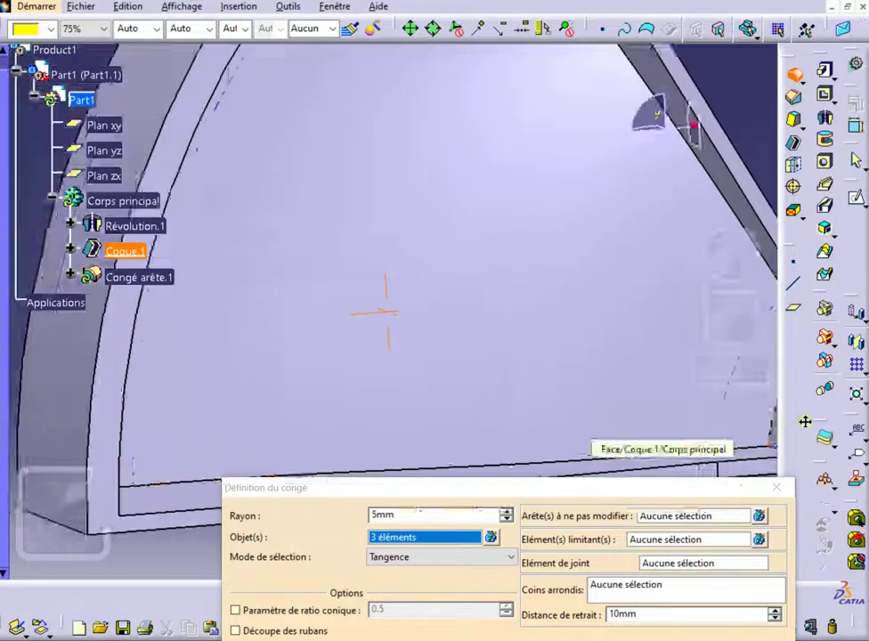
pyautogui.moveTo(249, 390); pyautogui.dragTo(124, 458, button='middle')
pyautogui.click(243, 423)
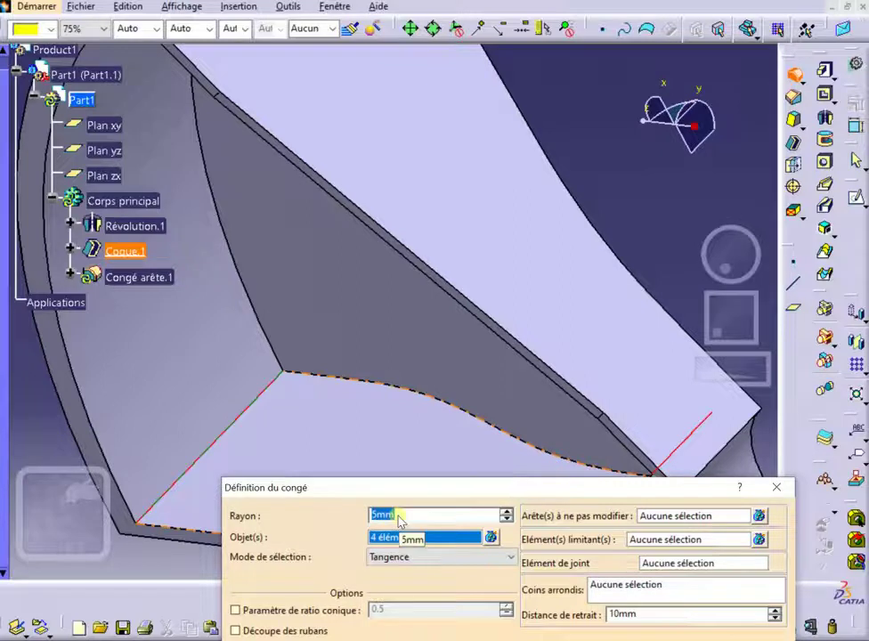
pyautogui.press('Return')
# Step: Open a new sketch on the zx plane
pyautogui.moveTo(369, 423); pyautogui.dragTo(483, 402, button='middle')
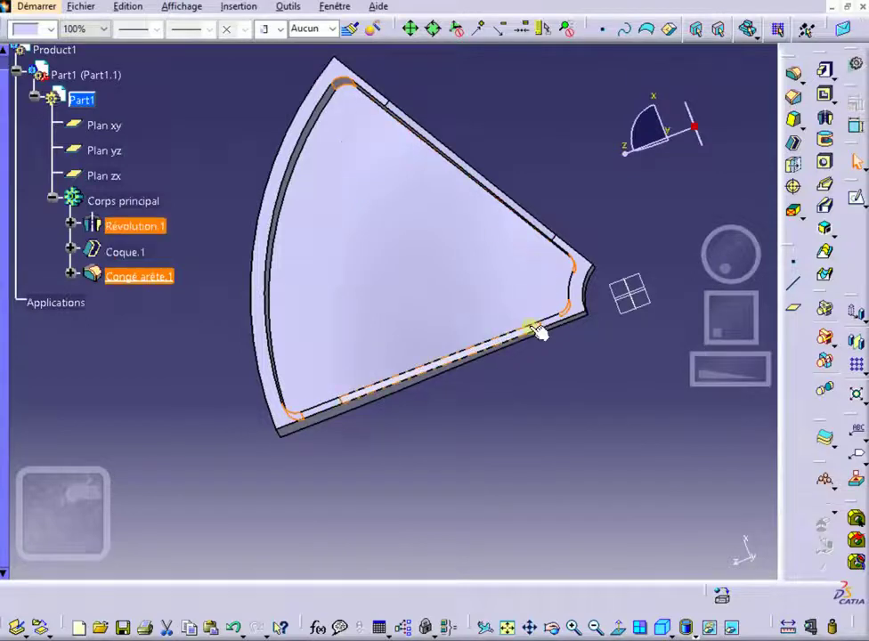
pyautogui.moveTo(640, 377); pyautogui.dragTo(383, 522, button='middle')
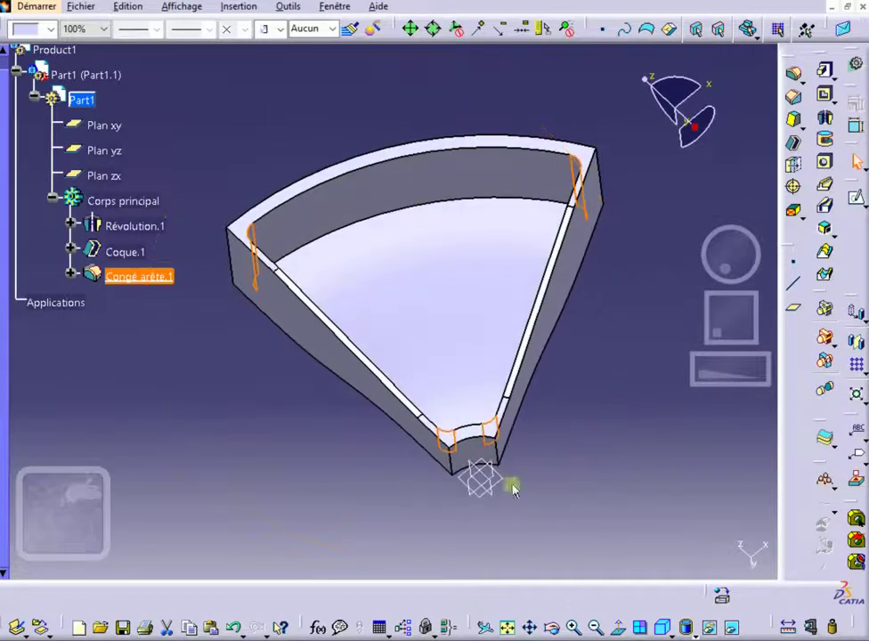
pyautogui.click(693, 416)
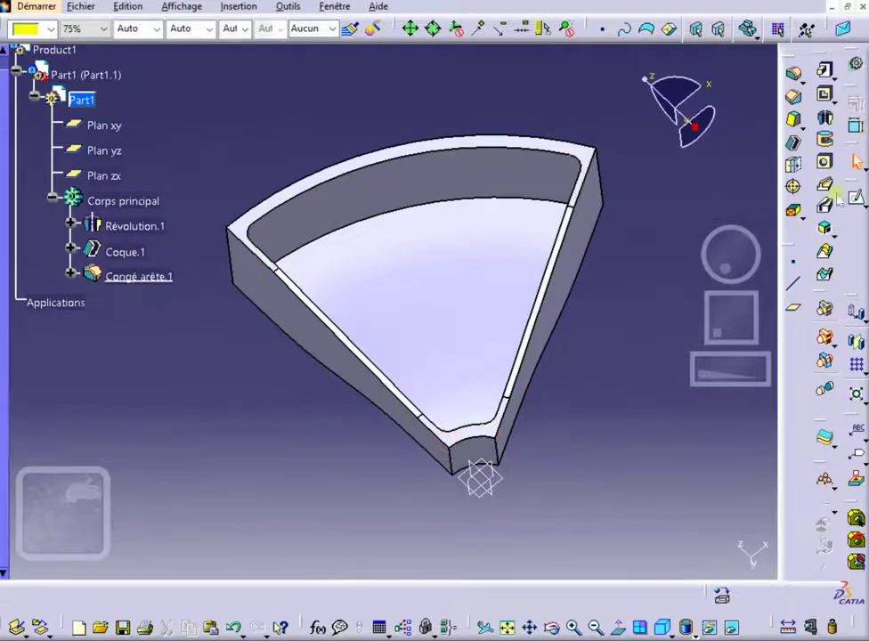
pyautogui.click(856, 198)
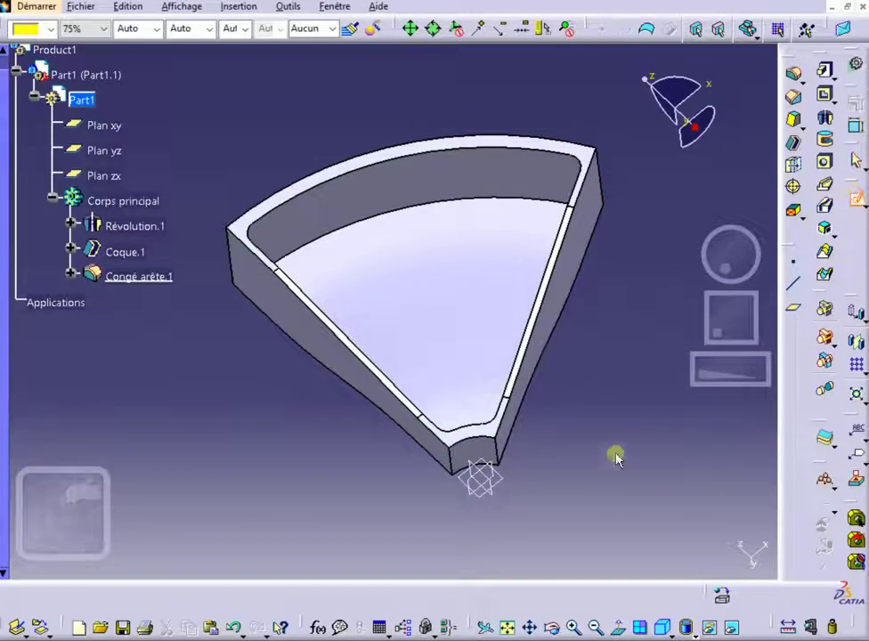
pyautogui.click(504, 481)
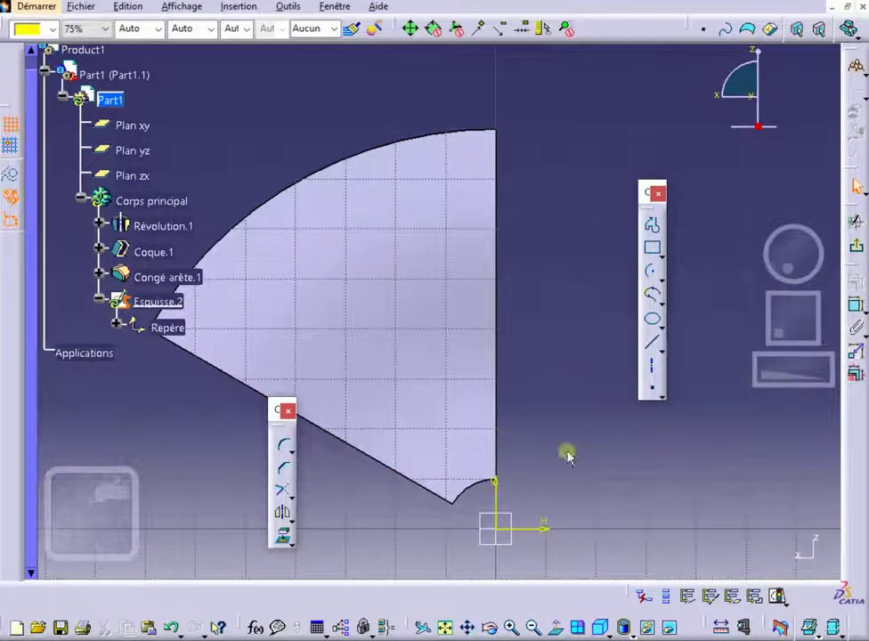
# Step: Draw two lines from the origin across the wedge toward its outer arc, the second one close to the vertical edge
pyautogui.click(653, 342)
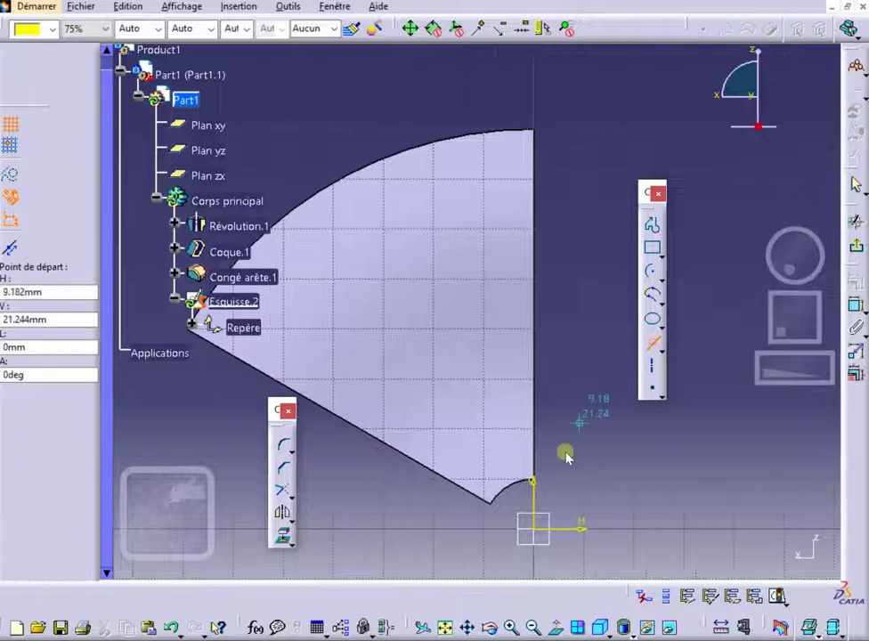
pyautogui.click(539, 531)
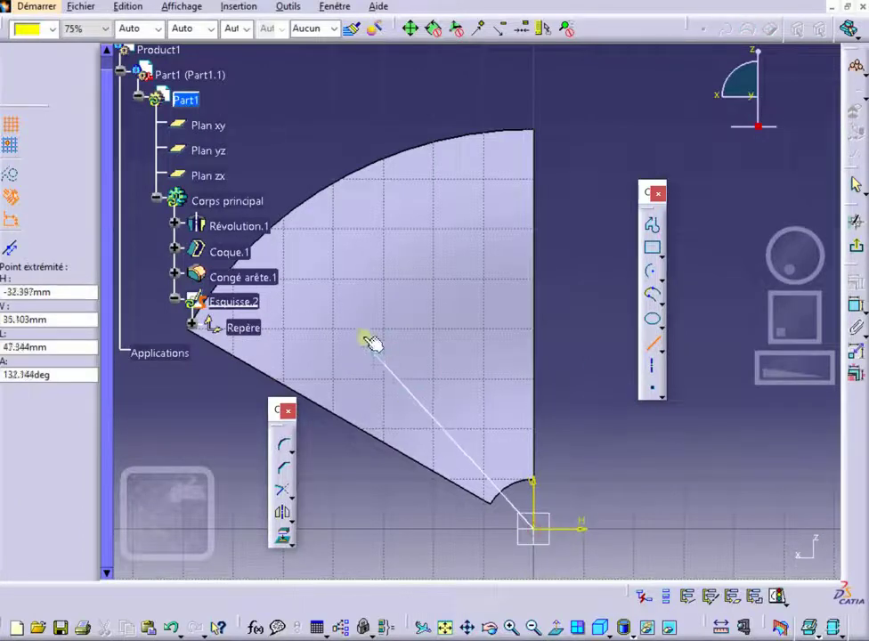
pyautogui.click(299, 275)
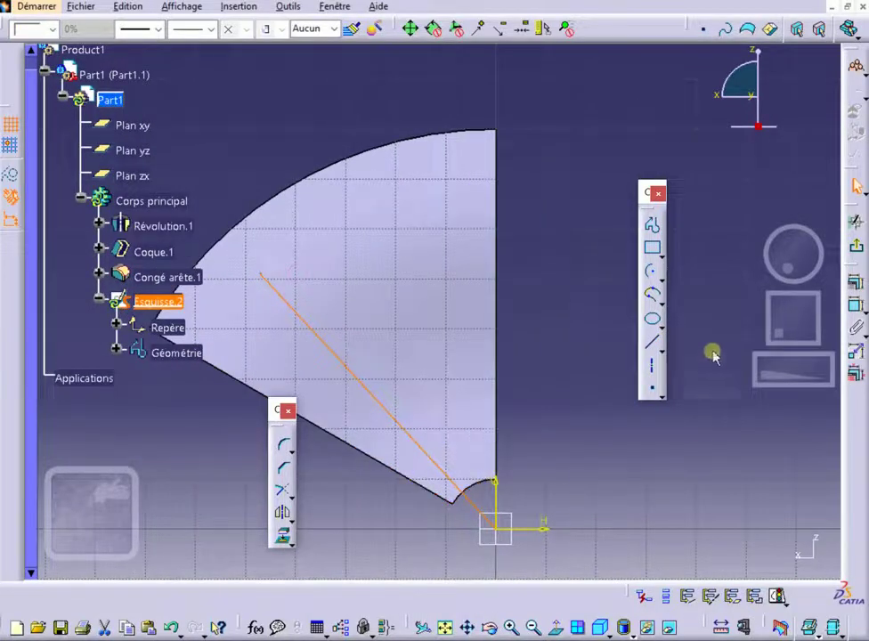
pyautogui.click(654, 345)
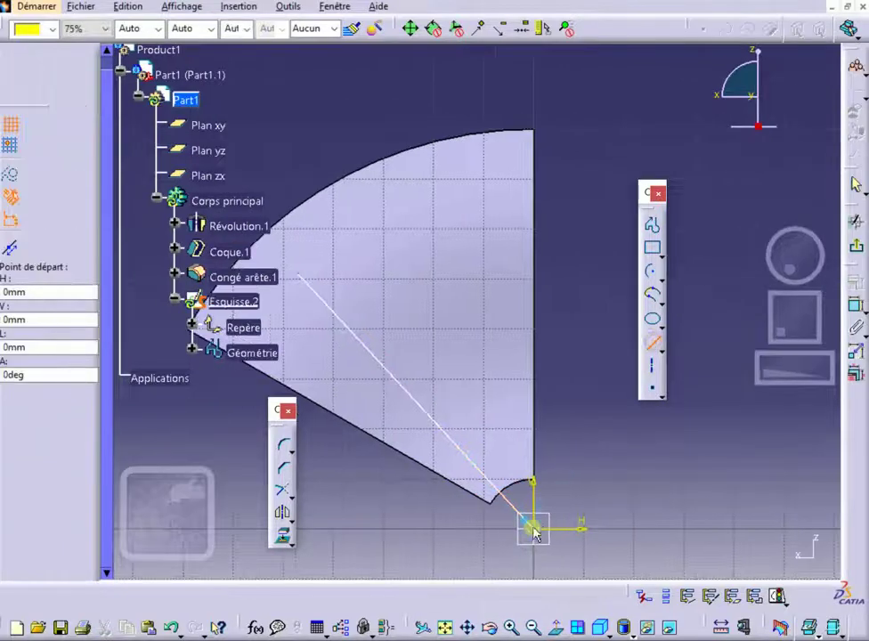
pyautogui.click(536, 530)
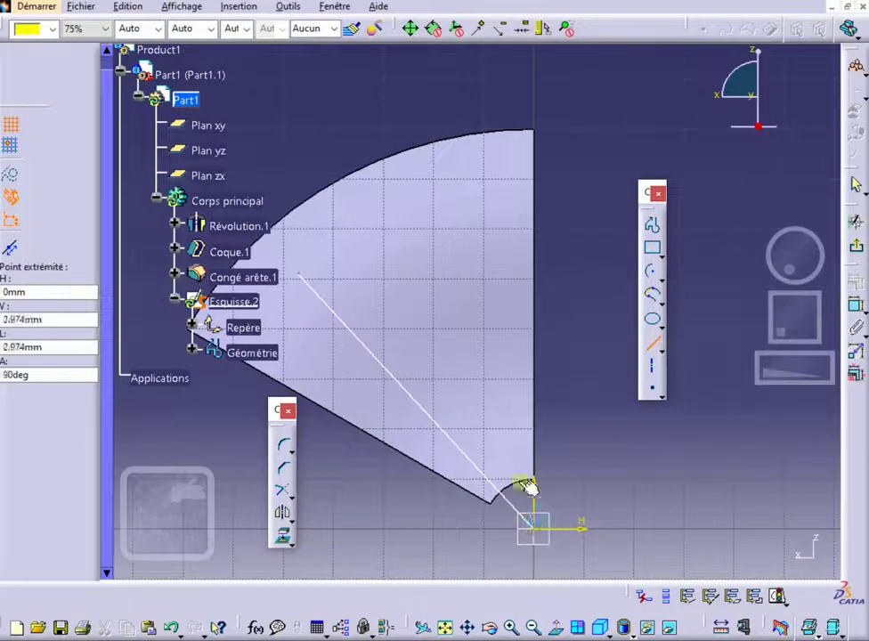
pyautogui.click(474, 176)
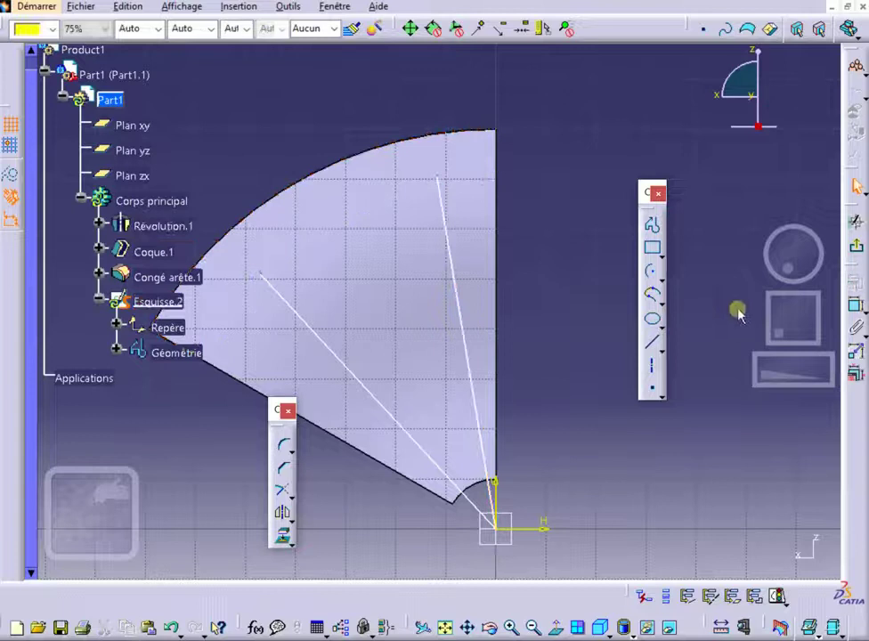
# Step: Draw an arc of about 22 mm radius centred on the origin, crossing both lines near the wedge's narrow end
pyautogui.click(652, 276)
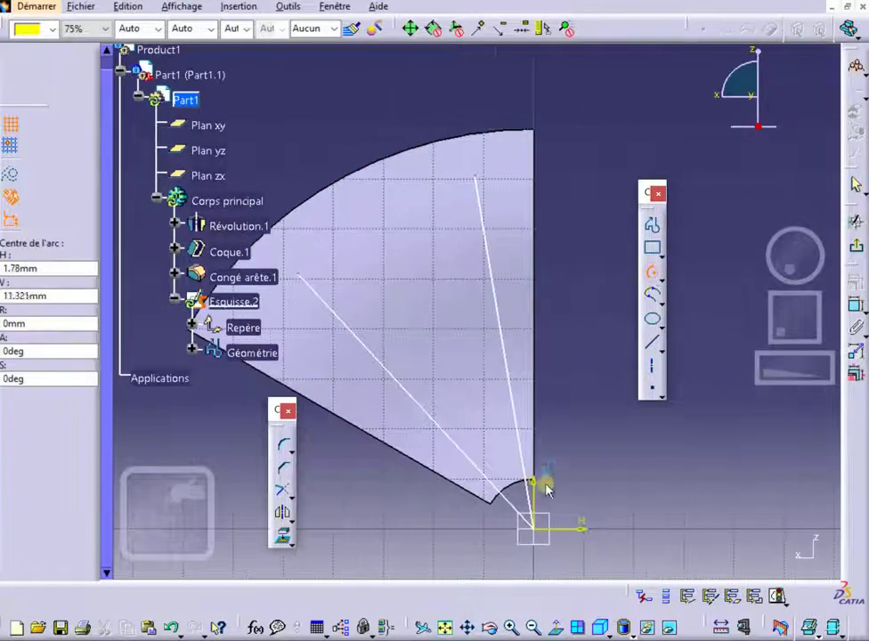
pyautogui.click(534, 528)
pyautogui.click(448, 460)
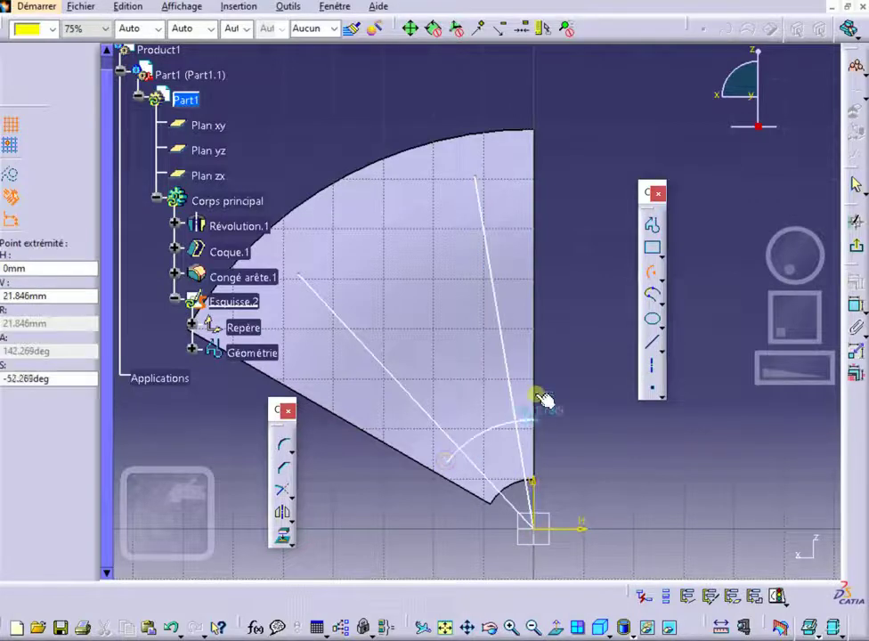
pyautogui.click(565, 423)
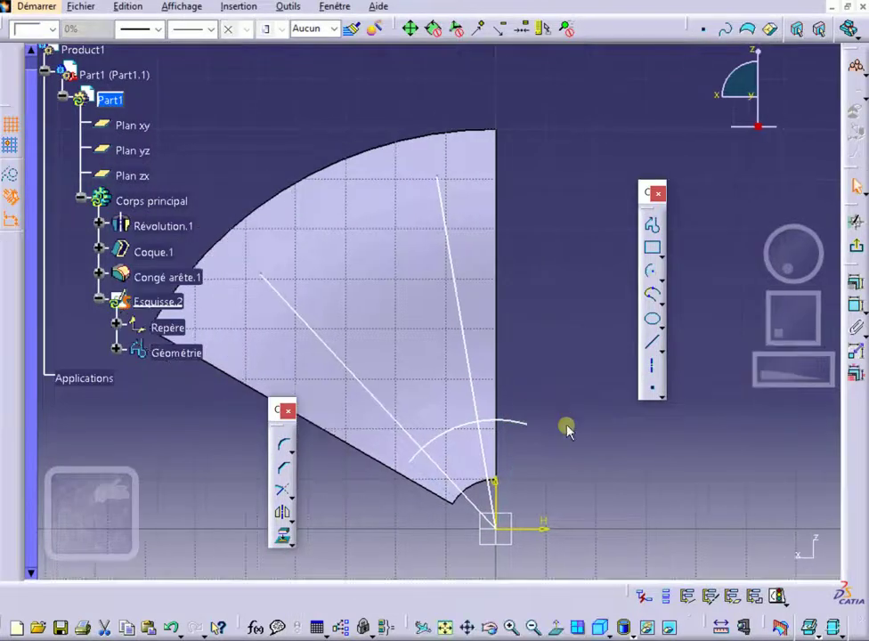
# Step: Draw a second arc of about 62 mm radius centred on the origin, crossing both lines near their outer ends
pyautogui.click(655, 272)
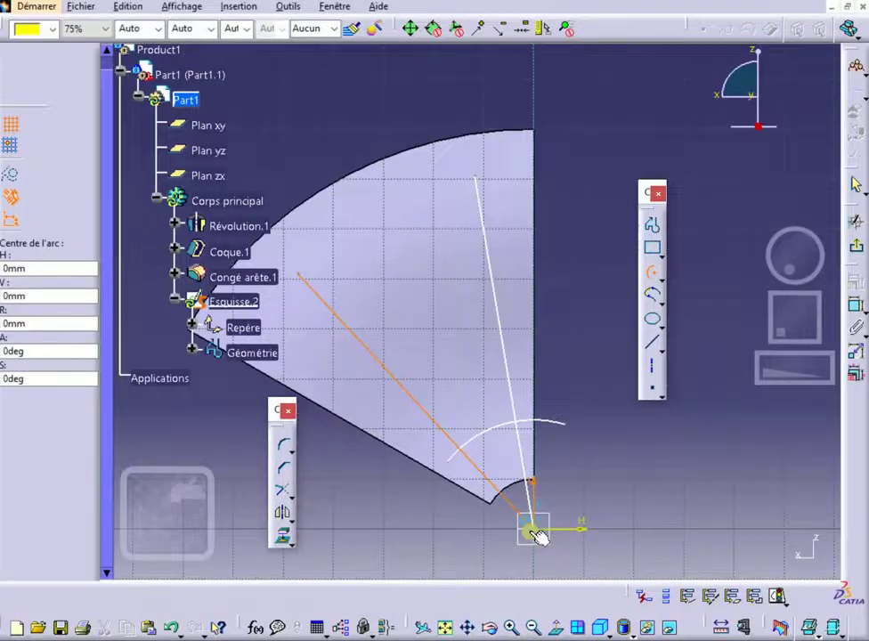
pyautogui.click(534, 531)
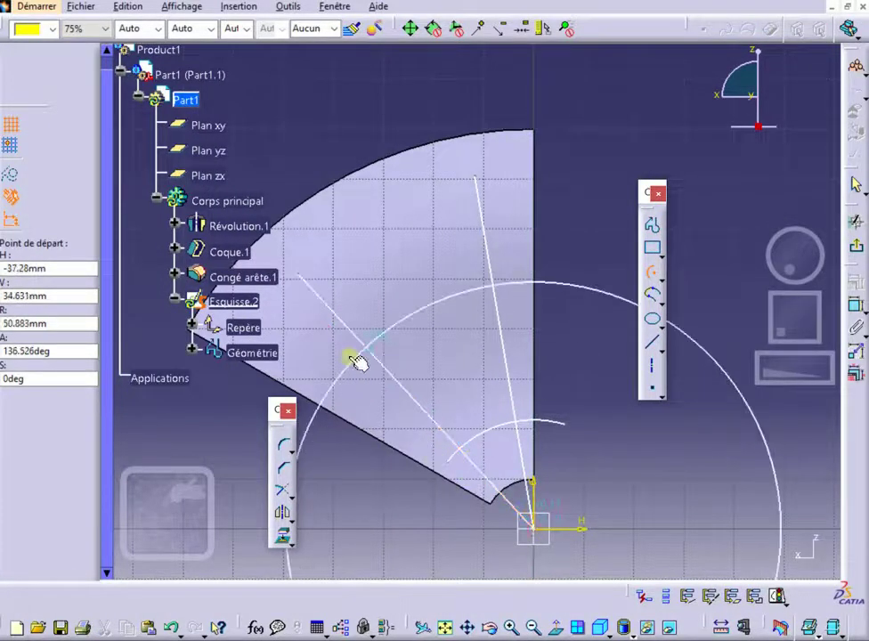
pyautogui.click(297, 341)
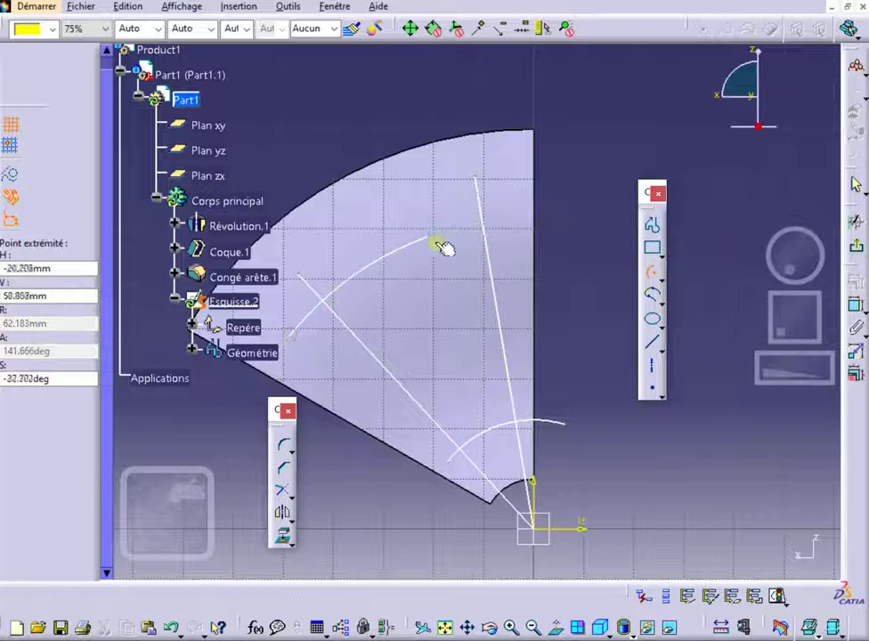
pyautogui.click(507, 230)
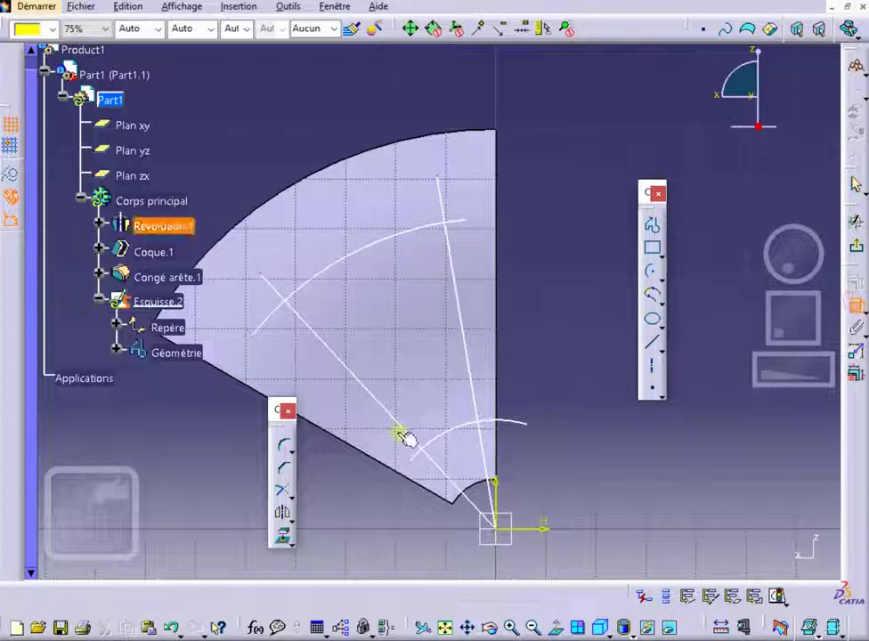
# Step: Dimension the radius of the small inner arc and set it to 36/2 (18 mm)
pyautogui.click(468, 431)
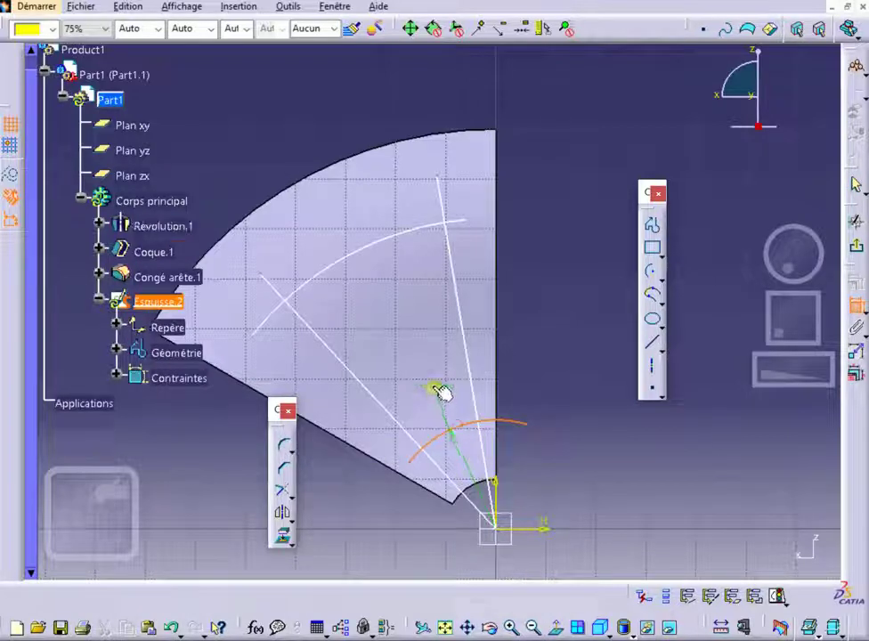
pyautogui.click(436, 389)
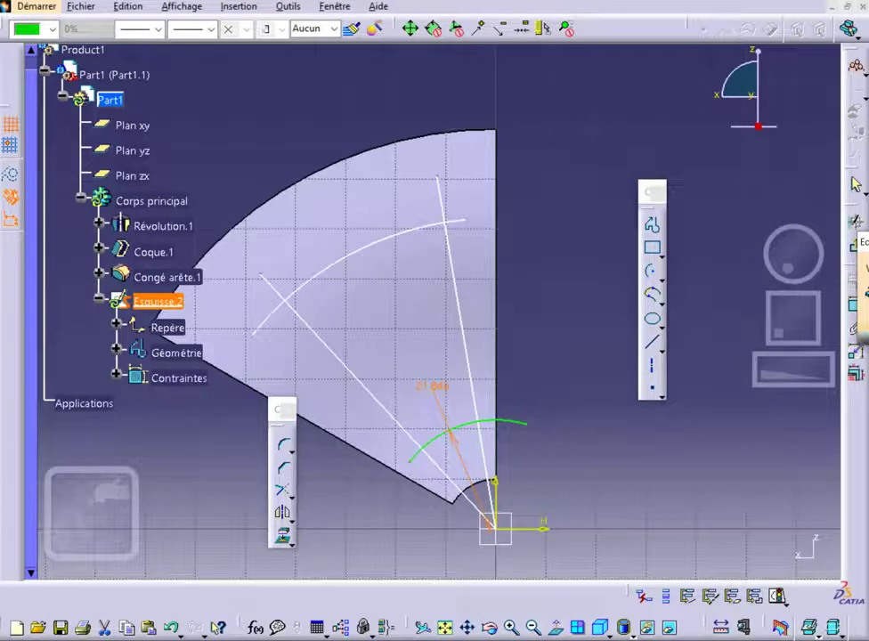
pyautogui.moveTo(868, 239); pyautogui.dragTo(712, 209)
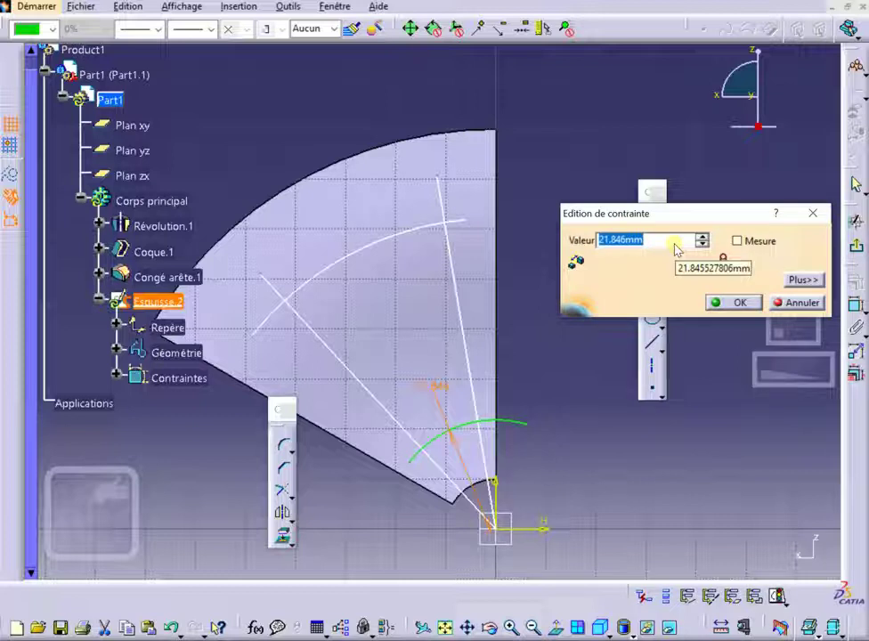
pyautogui.write('36')
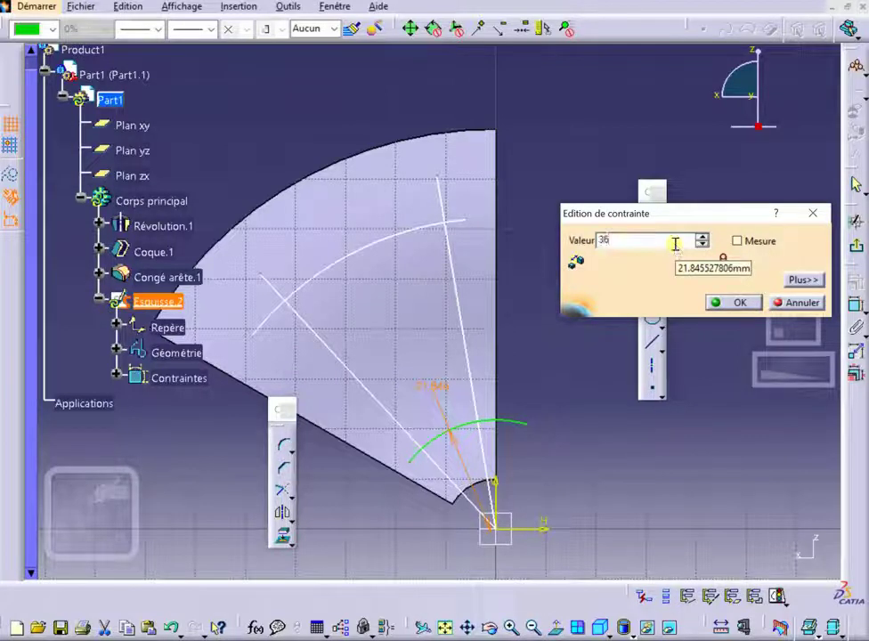
pyautogui.write('/2')
pyautogui.press('Return')
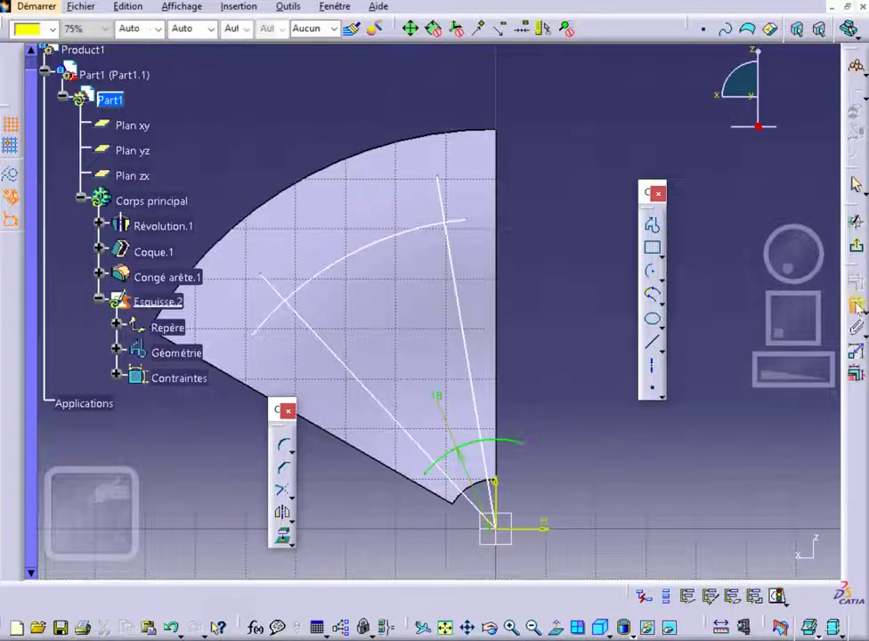
# Step: Dimension the large outer arc and set its radius to 65 mm
pyautogui.click(379, 242)
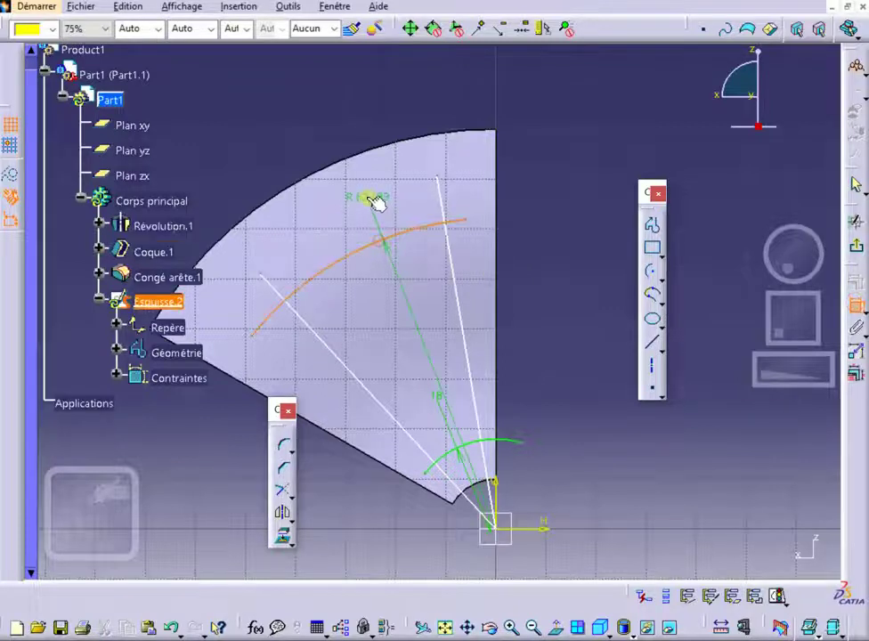
pyautogui.click(368, 196)
pyautogui.doubleClick(371, 196)
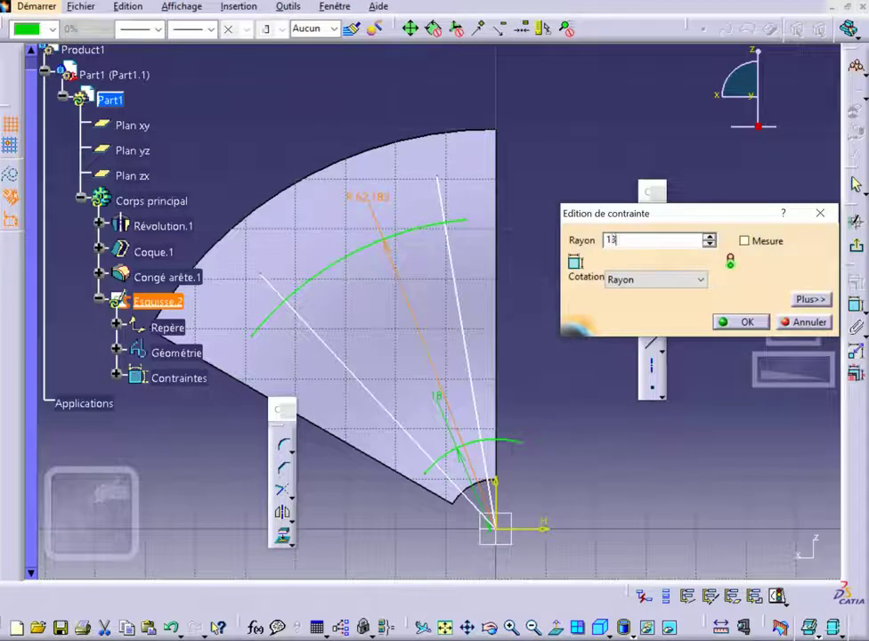
pyautogui.press('Return')
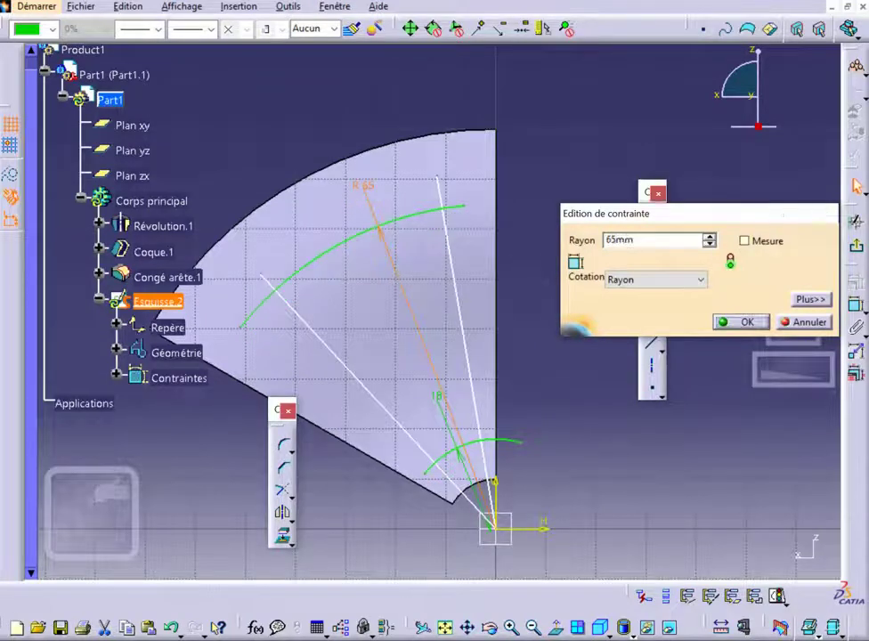
pyautogui.press('Return')
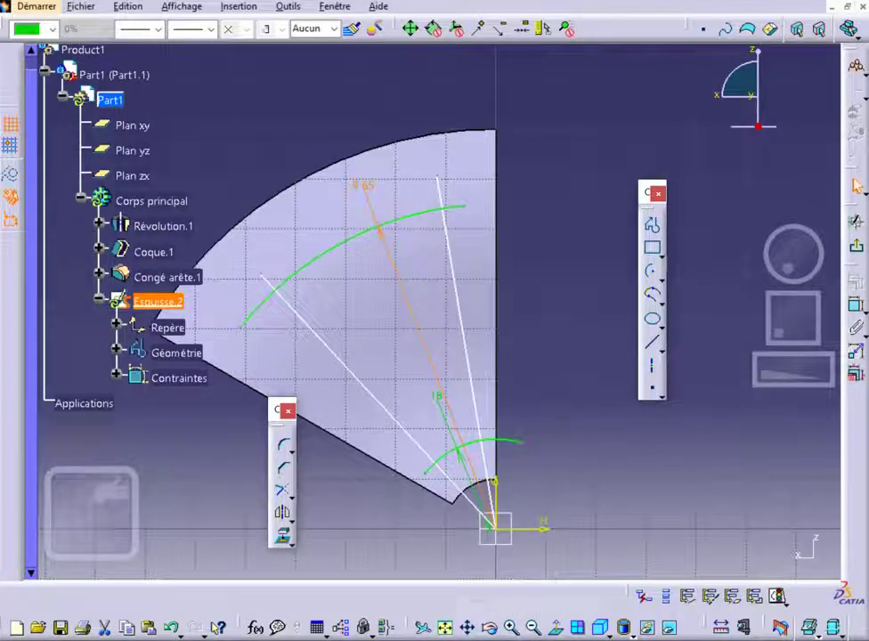
# Step: Dimension the angle between the two radial lines outside the wedge and set it to 30 degrees
pyautogui.click(853, 306)
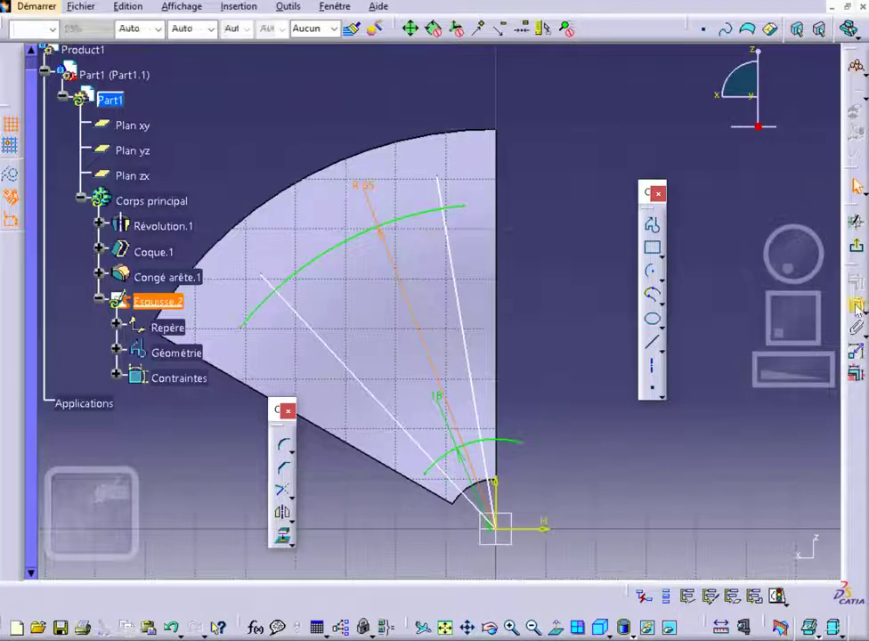
pyautogui.click(452, 273)
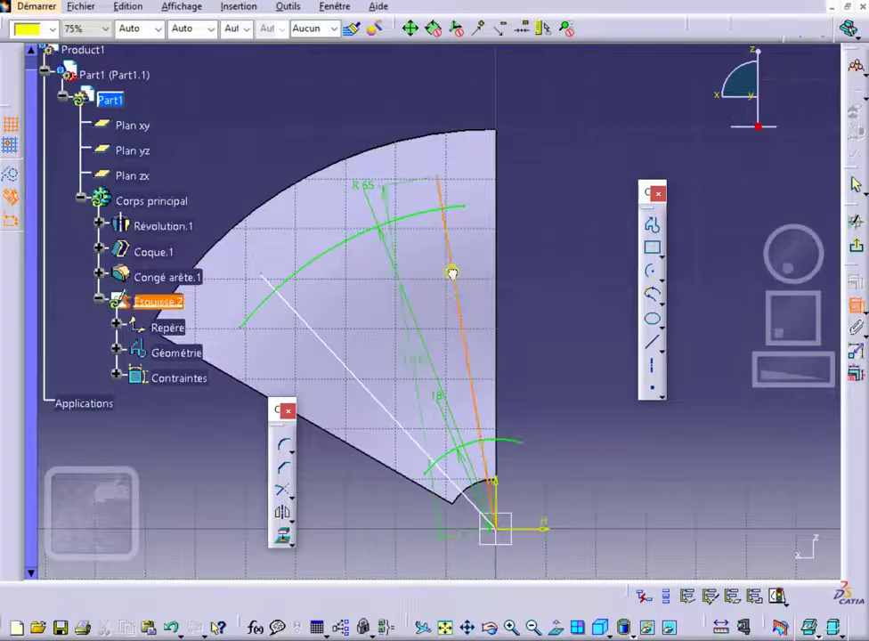
pyautogui.click(331, 351)
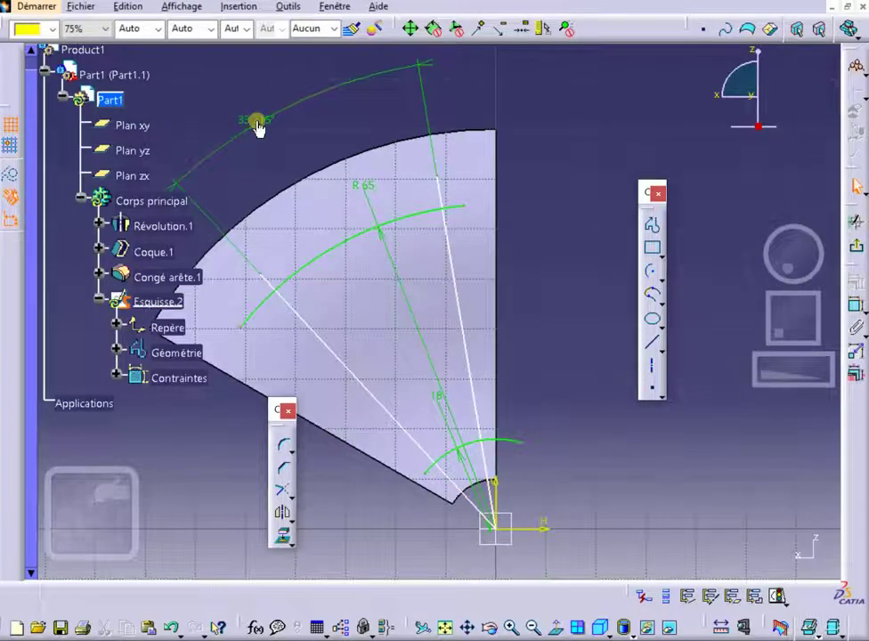
pyautogui.click(255, 124)
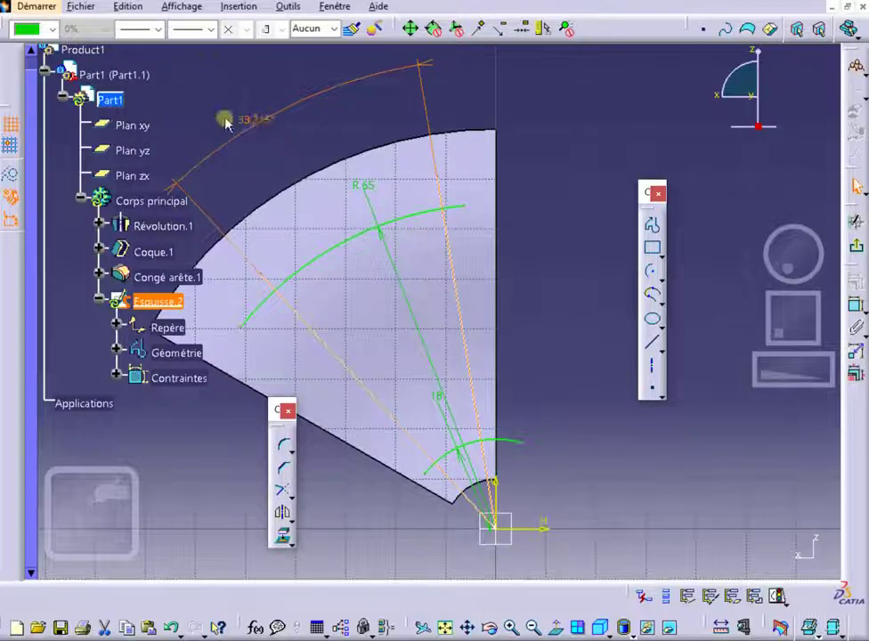
pyautogui.doubleClick(252, 121)
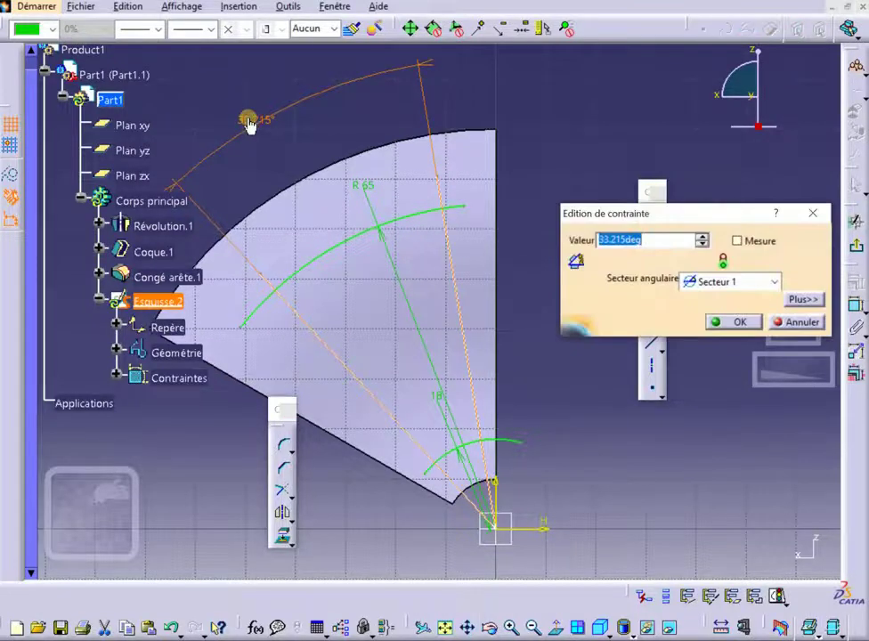
pyautogui.write('30')
pyautogui.press('Return')
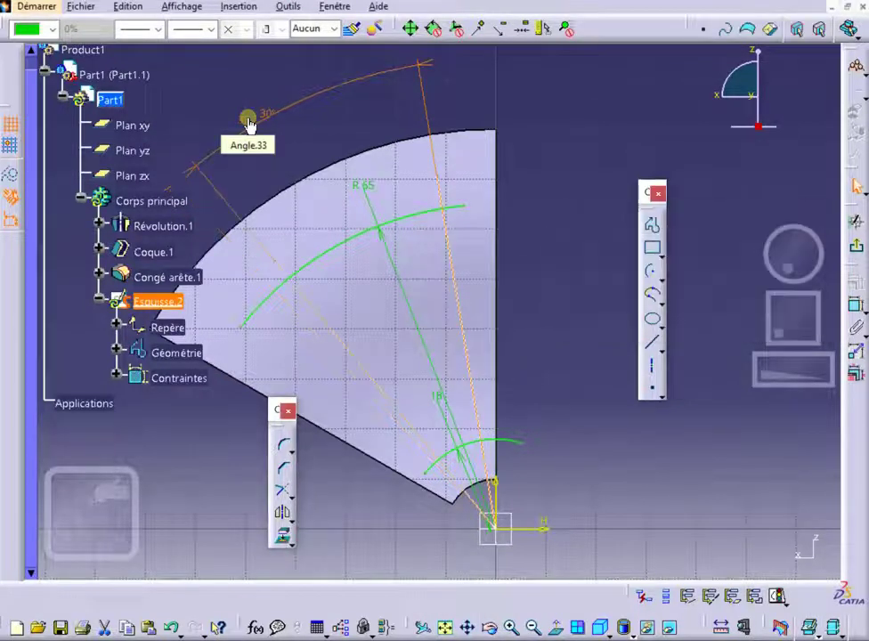
pyautogui.click(527, 248)
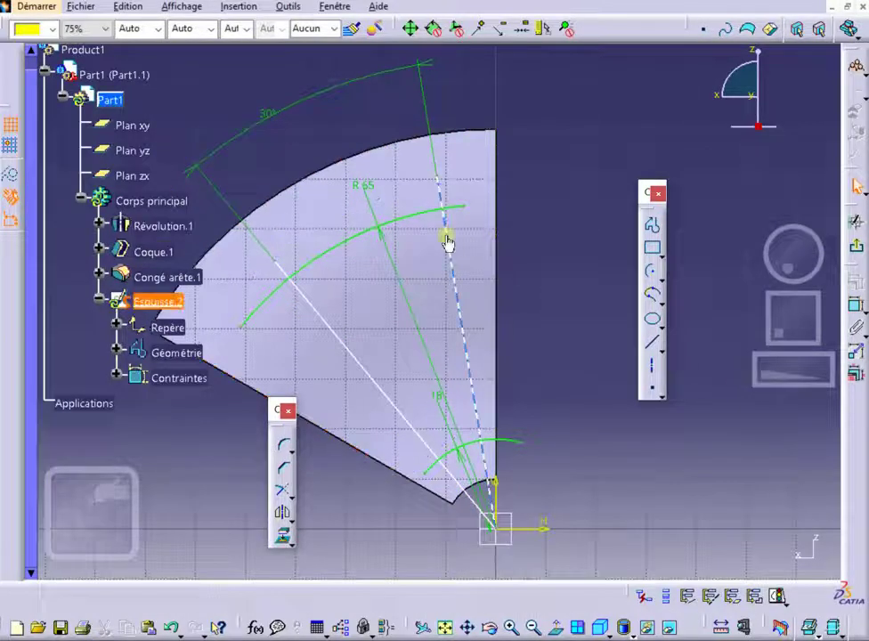
# Step: Swing the line nearest the vertical edge away from it and constrain its angle to the vertical axis at 15 degrees
pyautogui.moveTo(455, 241)
pyautogui.mouseDown()
pyautogui.moveTo(382, 272)
pyautogui.moveTo(471, 252)
pyautogui.moveTo(377, 267)
pyautogui.moveTo(428, 267)
pyautogui.mouseUp()
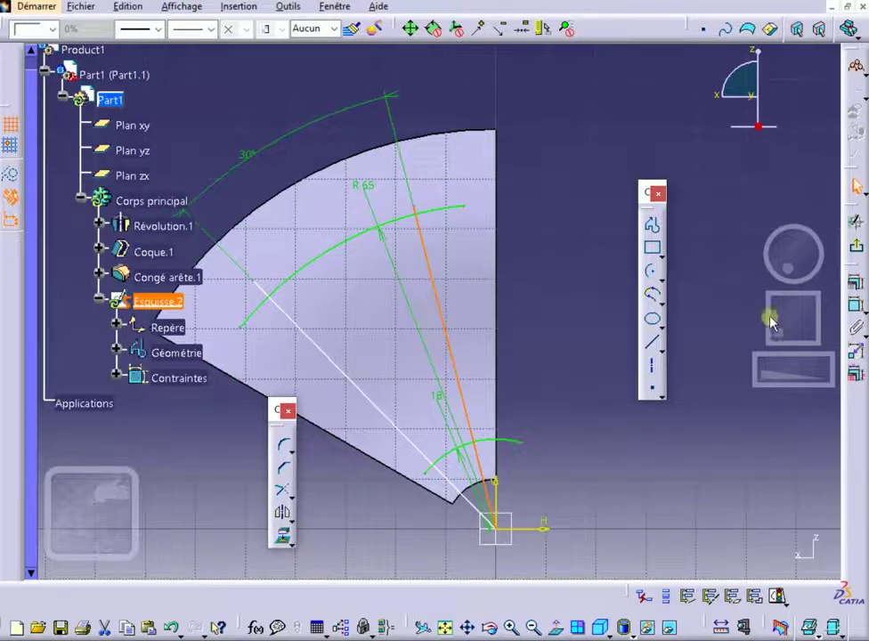
pyautogui.click(856, 307)
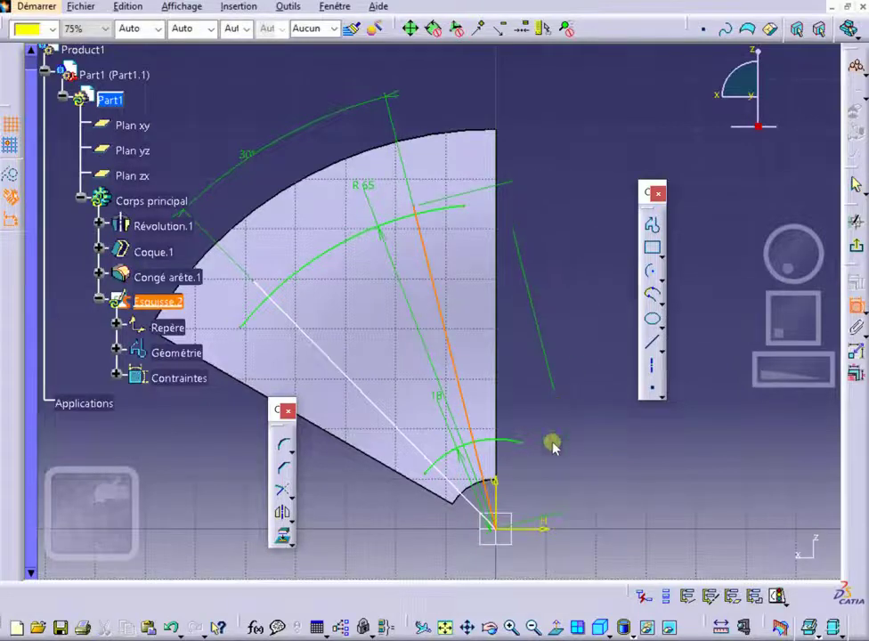
pyautogui.click(500, 500)
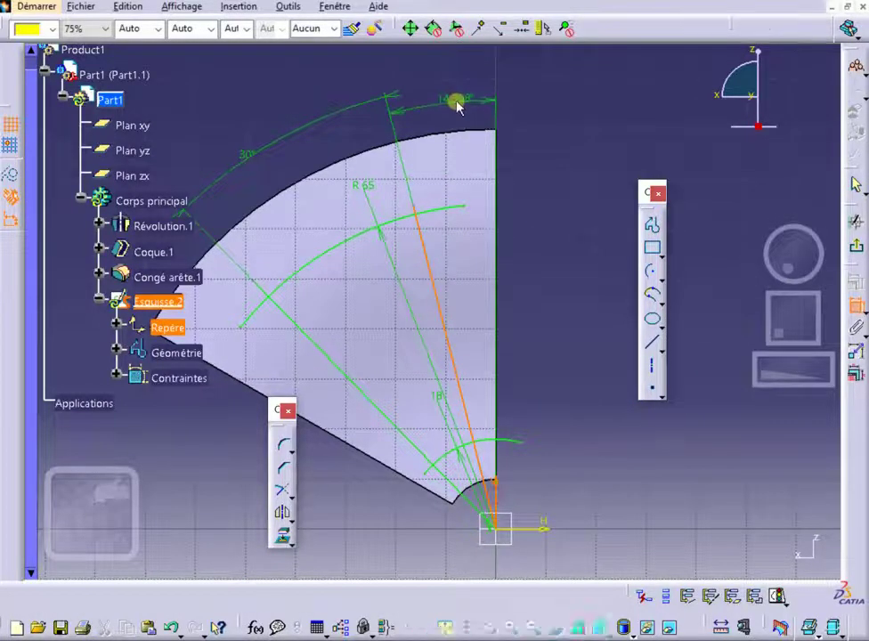
pyautogui.doubleClick(453, 94)
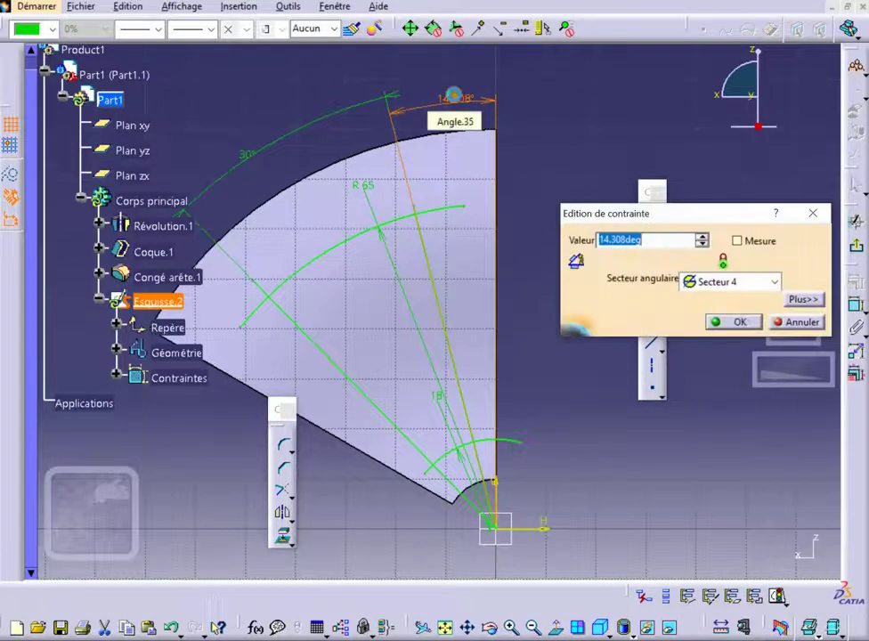
pyautogui.write('1')
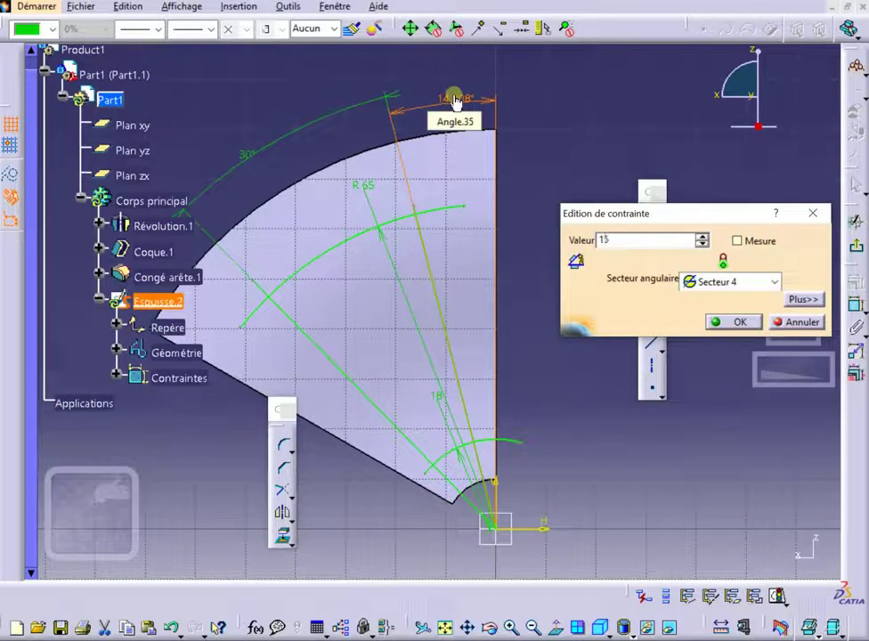
pyautogui.write('5')
pyautogui.press('Return')
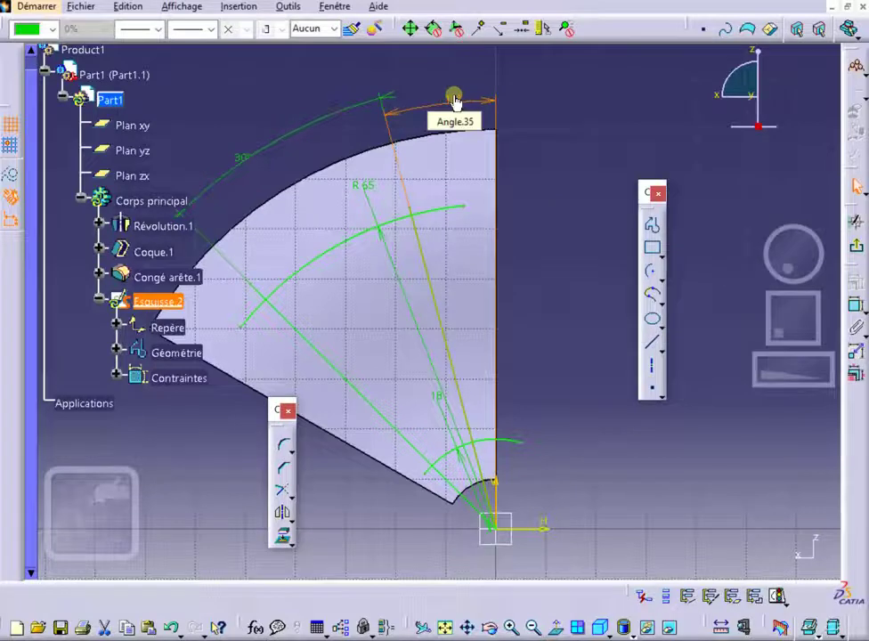
pyautogui.click(557, 124)
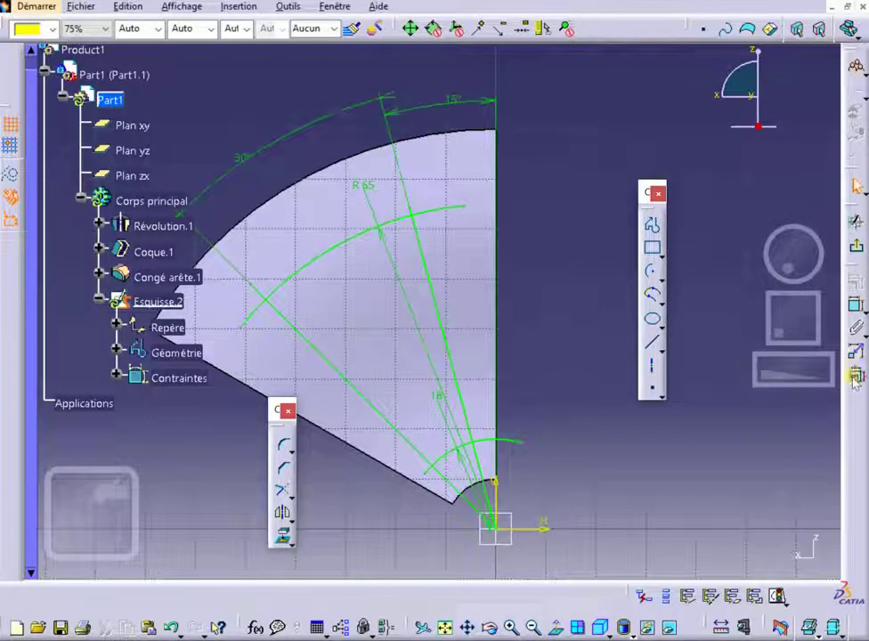
pyautogui.rightClick(853, 422)
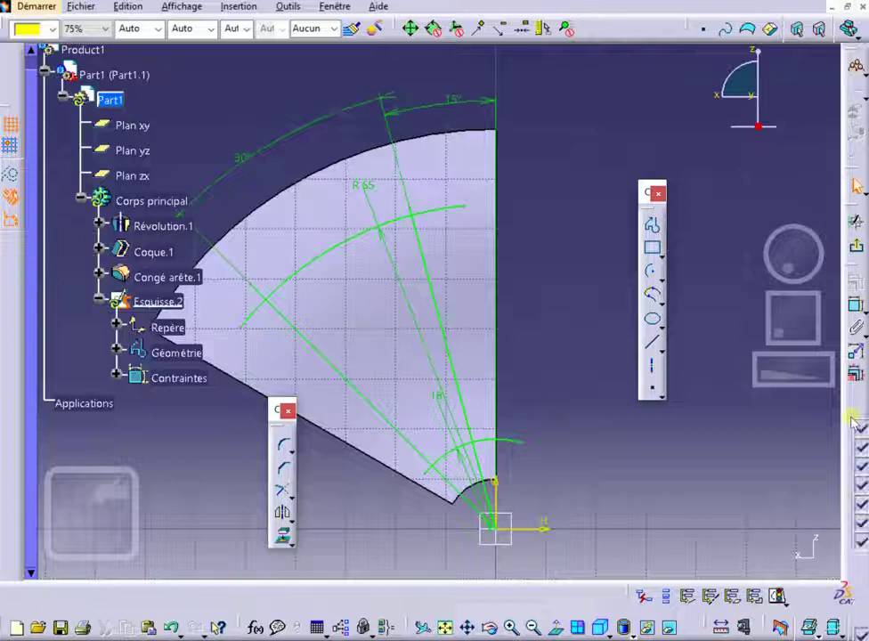
pyautogui.click(792, 440)
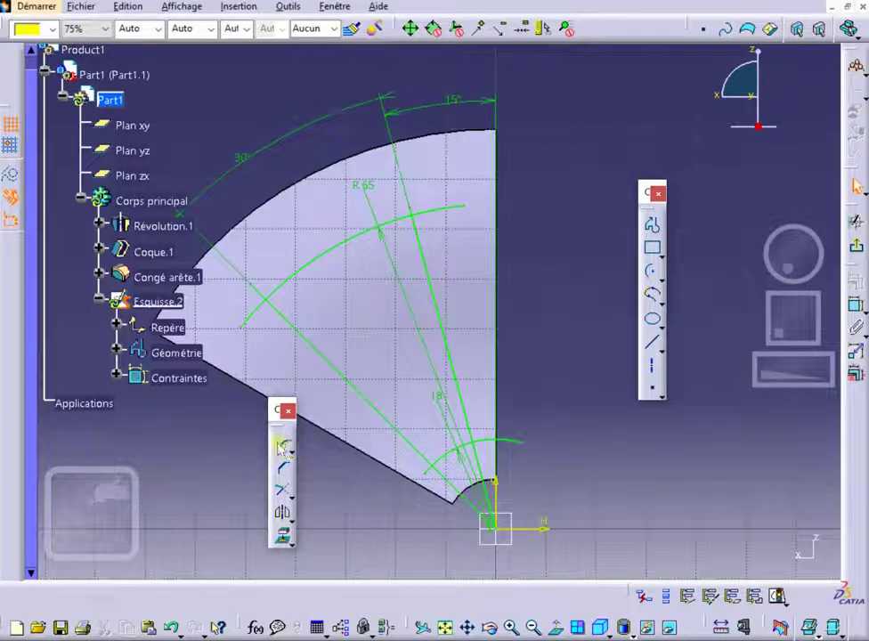
# Step: Round the corner between the outer arc and the line nearest the vertical edge, with a radius of 3 mm
pyautogui.click(283, 442)
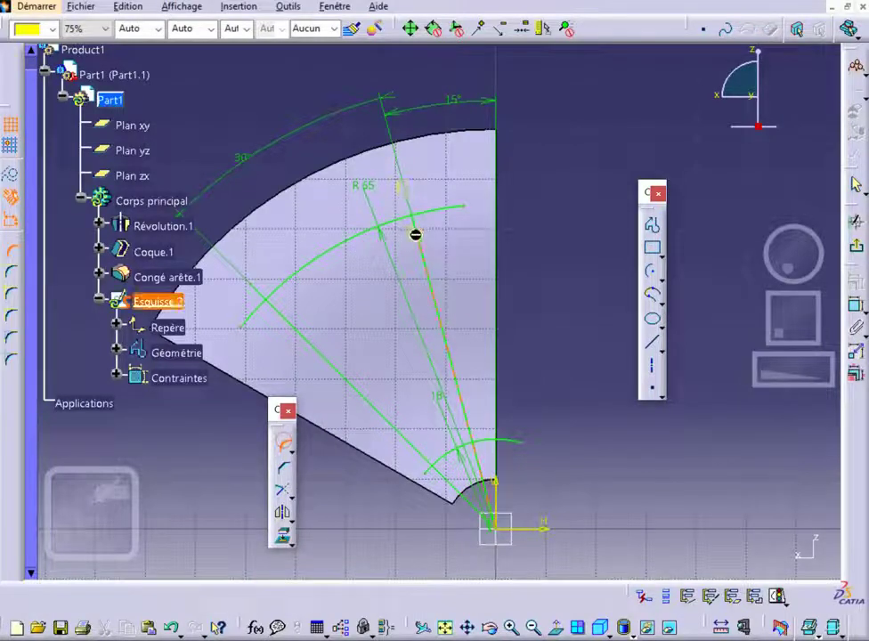
pyautogui.click(405, 223)
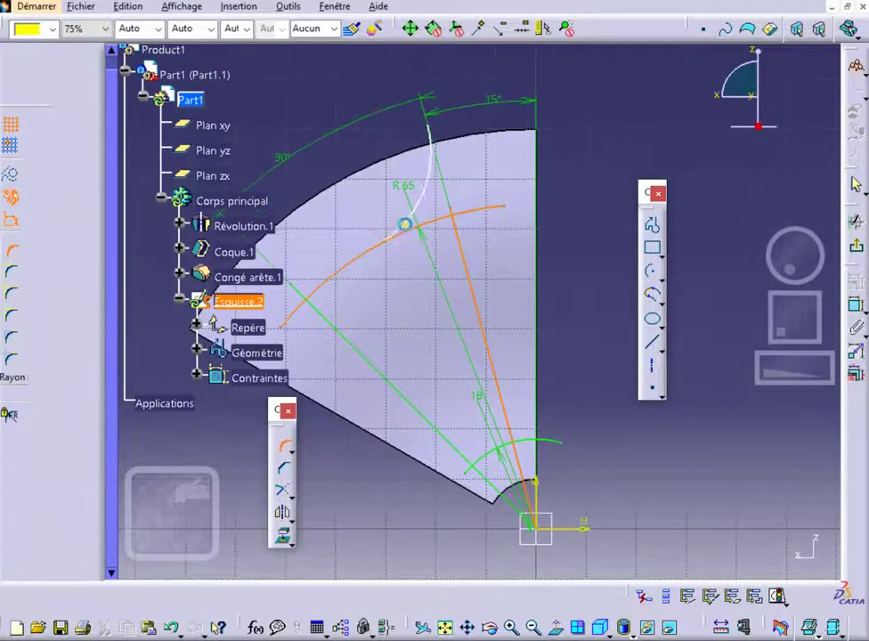
pyautogui.click(456, 230)
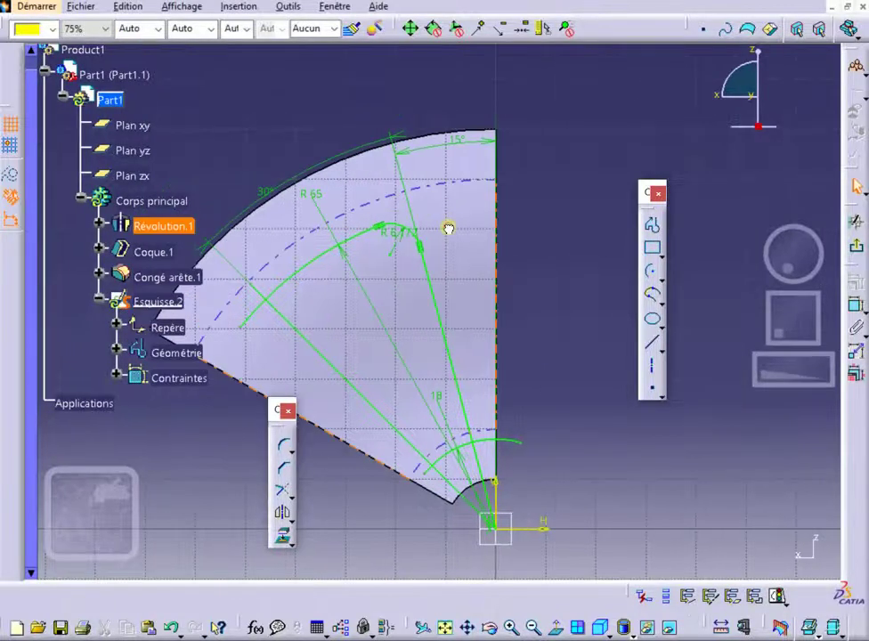
pyautogui.doubleClick(392, 234)
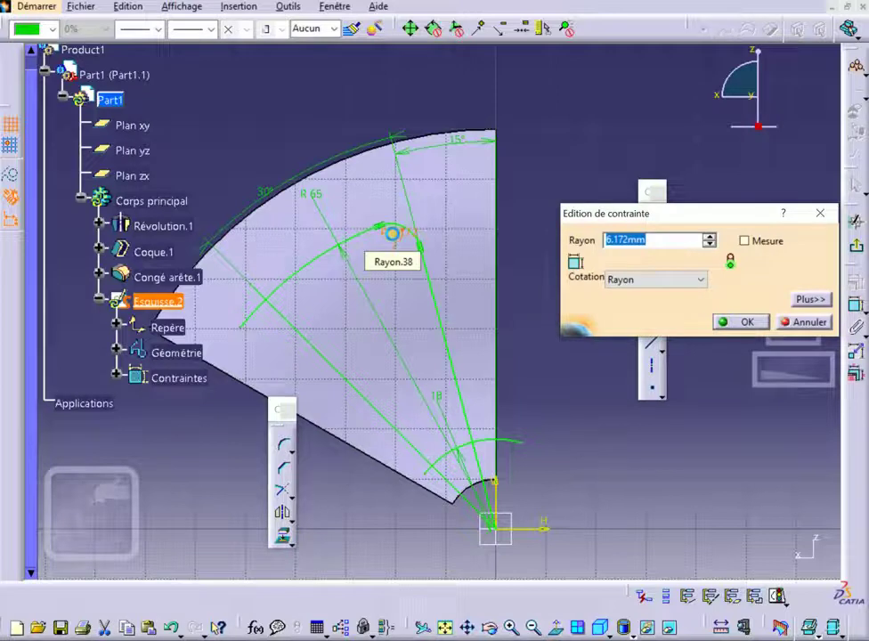
pyautogui.write('8')
pyautogui.press('Return')
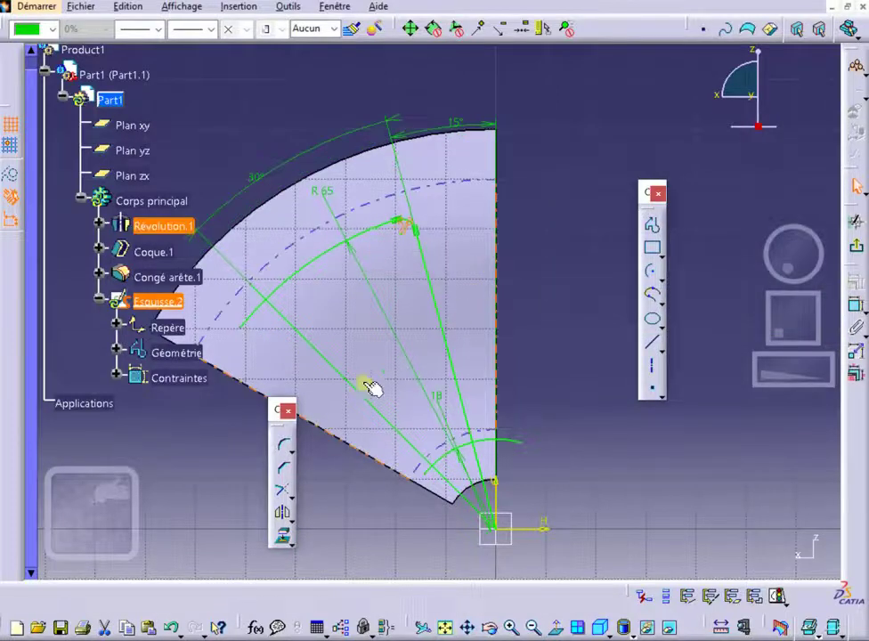
# Step: Round the corner between the large outer arc and the radial line farther from the vertical edge, with a radius of 3 mm
pyautogui.click(285, 446)
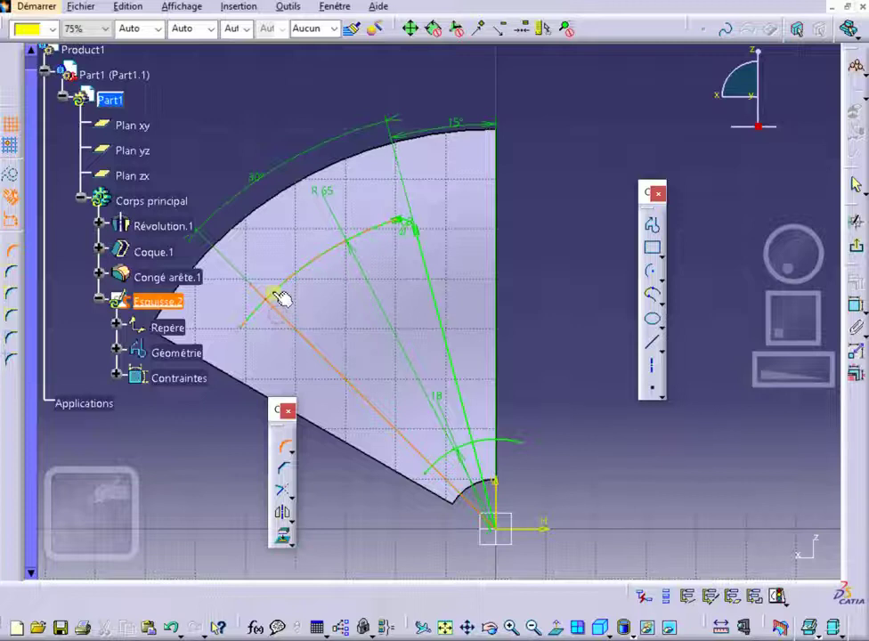
pyautogui.click(282, 298)
pyautogui.click(325, 304)
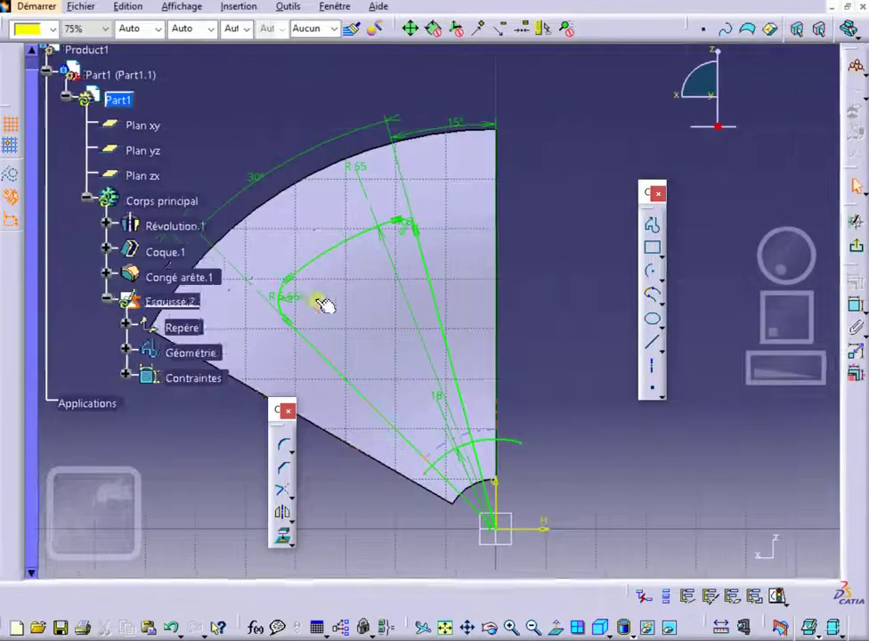
pyautogui.doubleClick(303, 299)
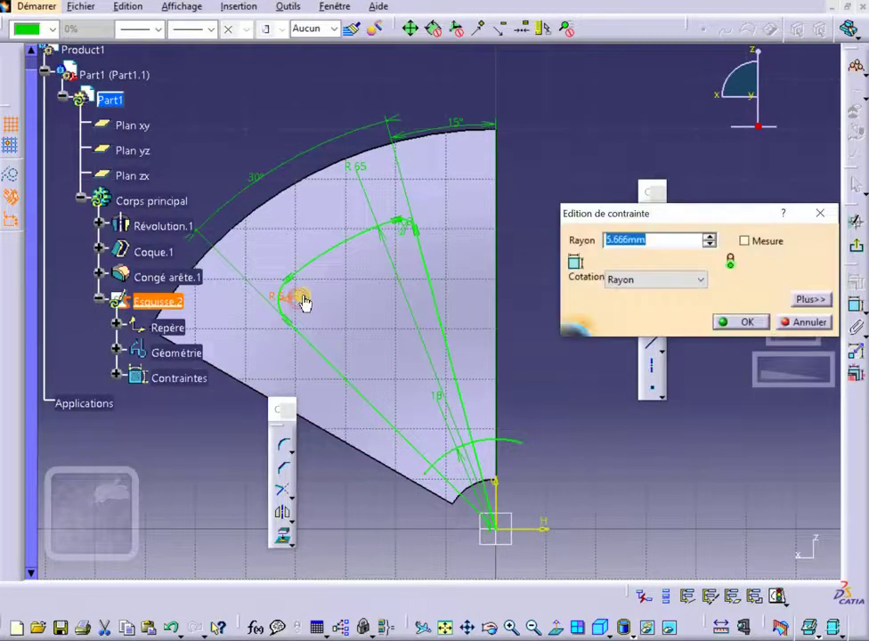
pyautogui.press('Return')
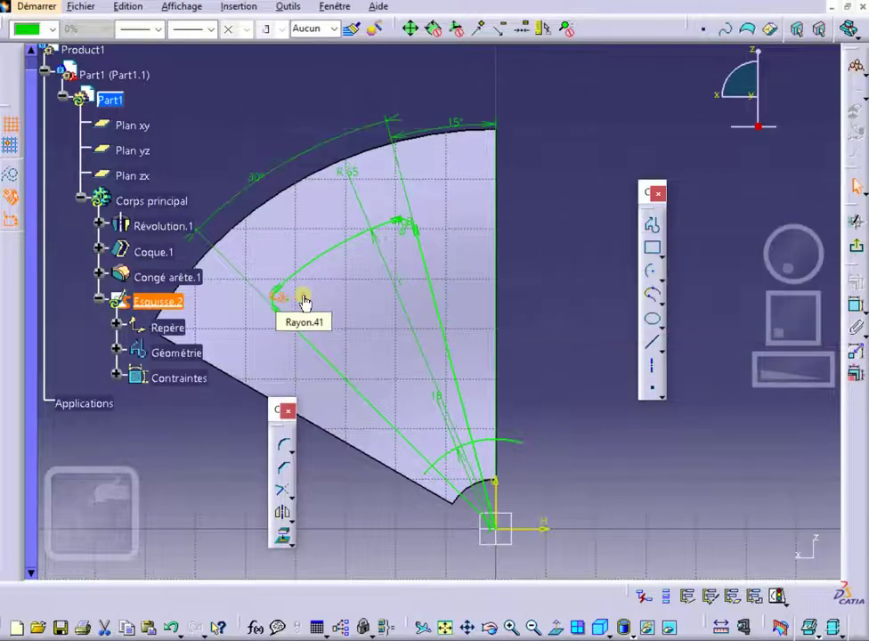
# Step: Round both corners where the small inner arc meets the two radial lines, trimming the excess to close the profile
pyautogui.click(283, 445)
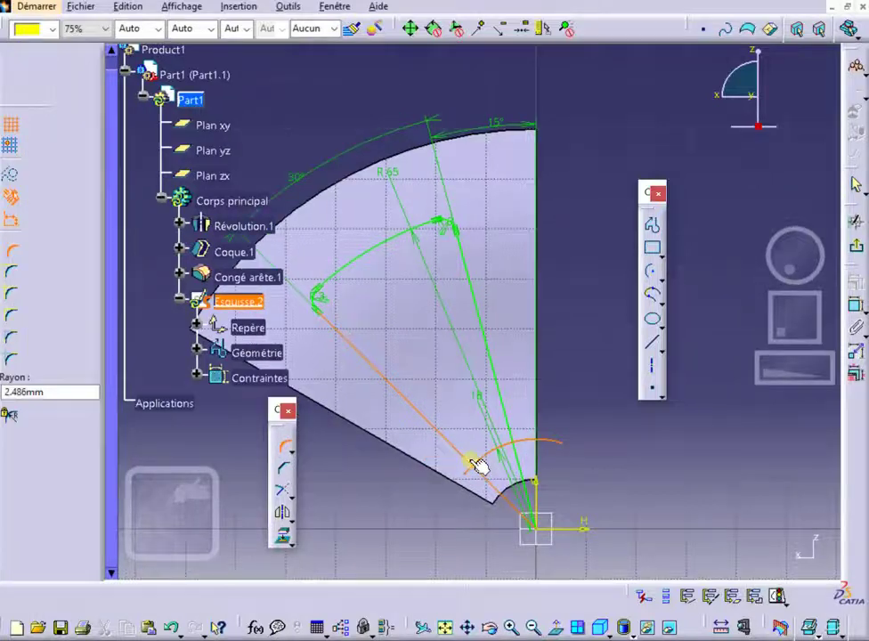
pyautogui.click(478, 466)
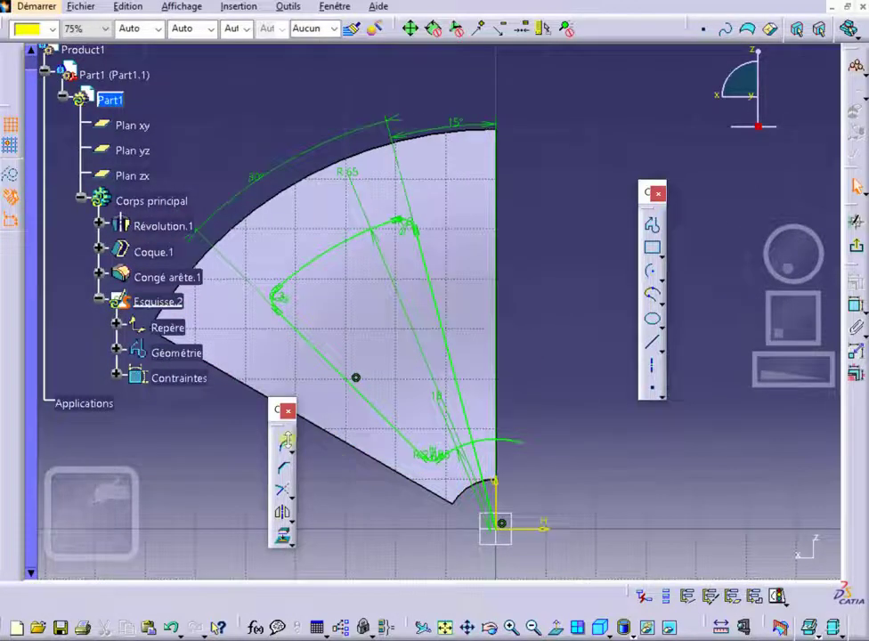
pyautogui.click(285, 439)
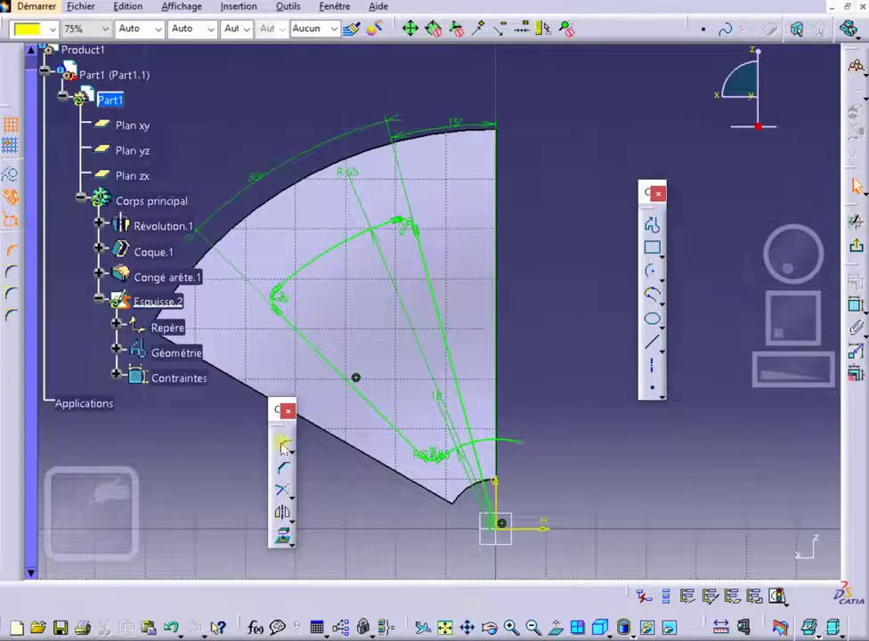
pyautogui.click(475, 447)
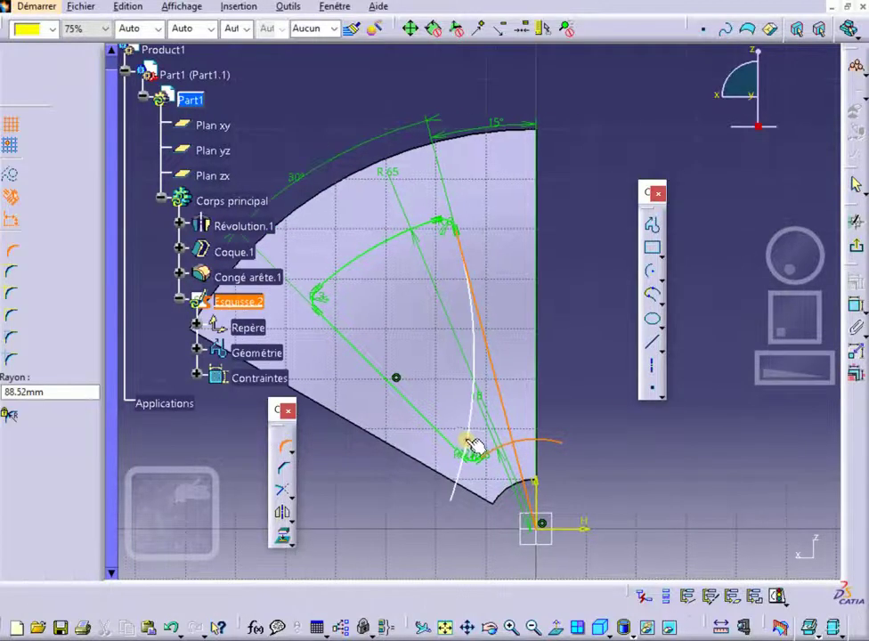
pyautogui.click(509, 439)
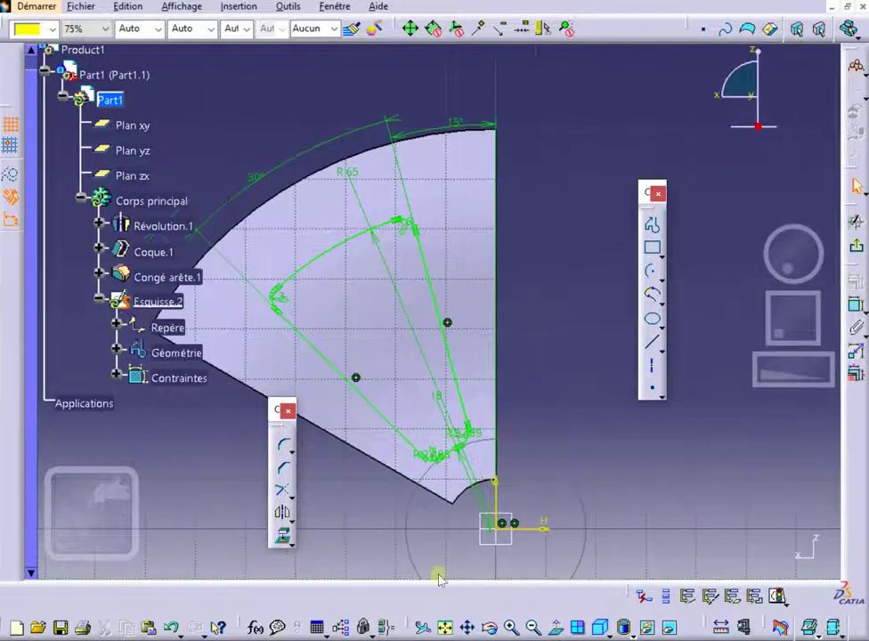
# Step: Set the radii of both rounded corners at the small inner arc to 3 mm
pyautogui.moveTo(456, 508)
pyautogui.mouseDown(button='middle')
pyautogui.moveTo(428, 411)
pyautogui.moveTo(453, 438)
pyautogui.moveTo(460, 134)
pyautogui.moveTo(437, 393)
pyautogui.mouseUp(button='middle')
pyautogui.doubleClick(437, 384)
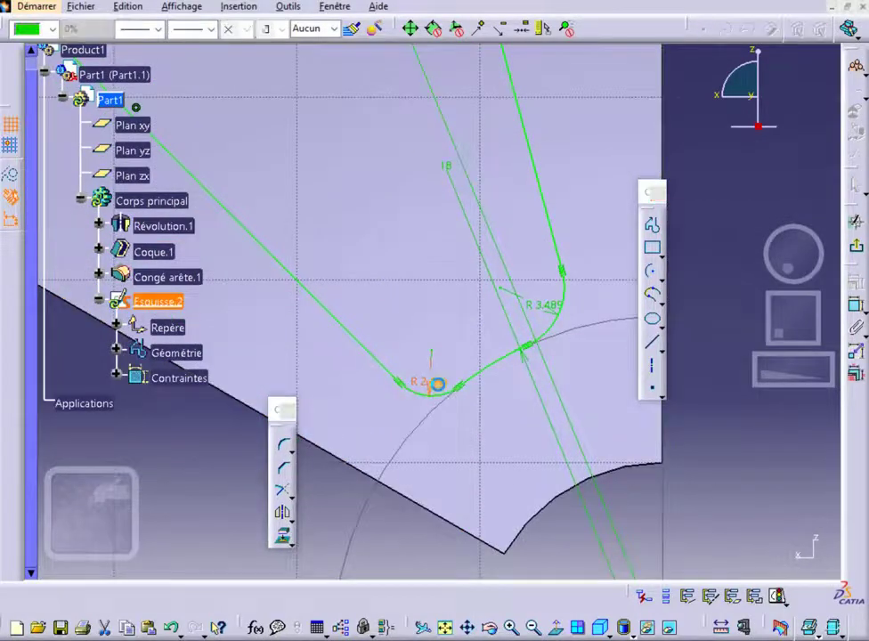
pyautogui.write('3')
pyautogui.press('Return')
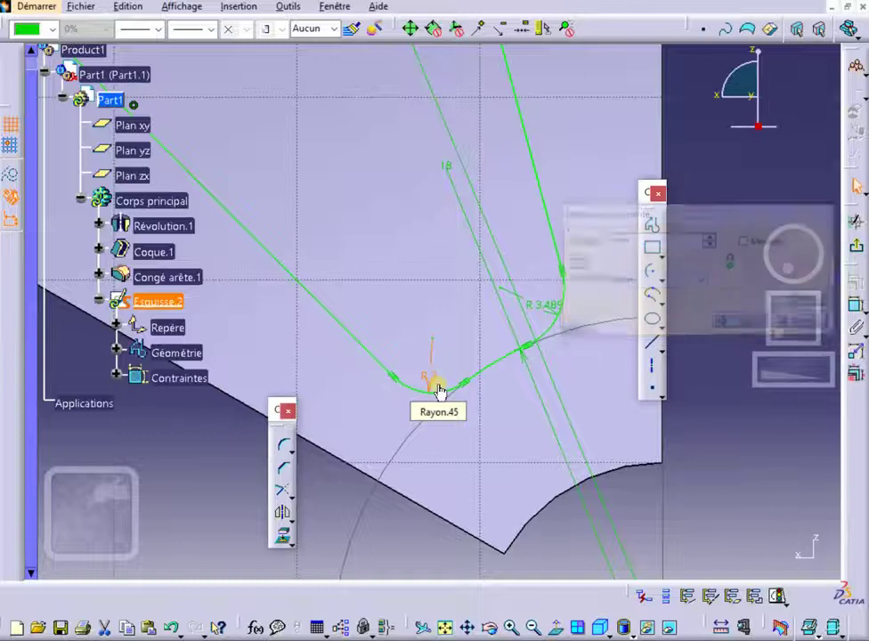
pyautogui.doubleClick(552, 314)
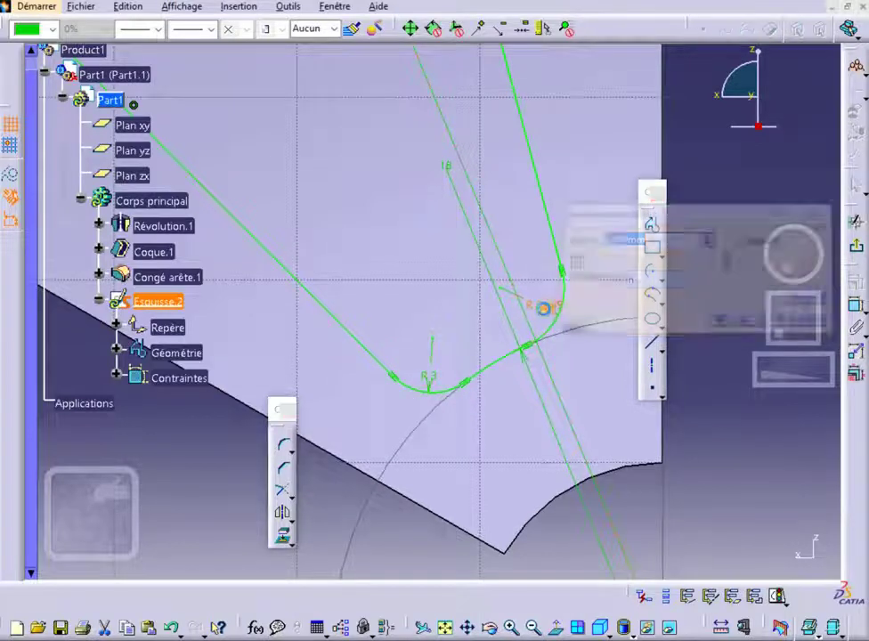
pyautogui.write('5')
pyautogui.press('Return')
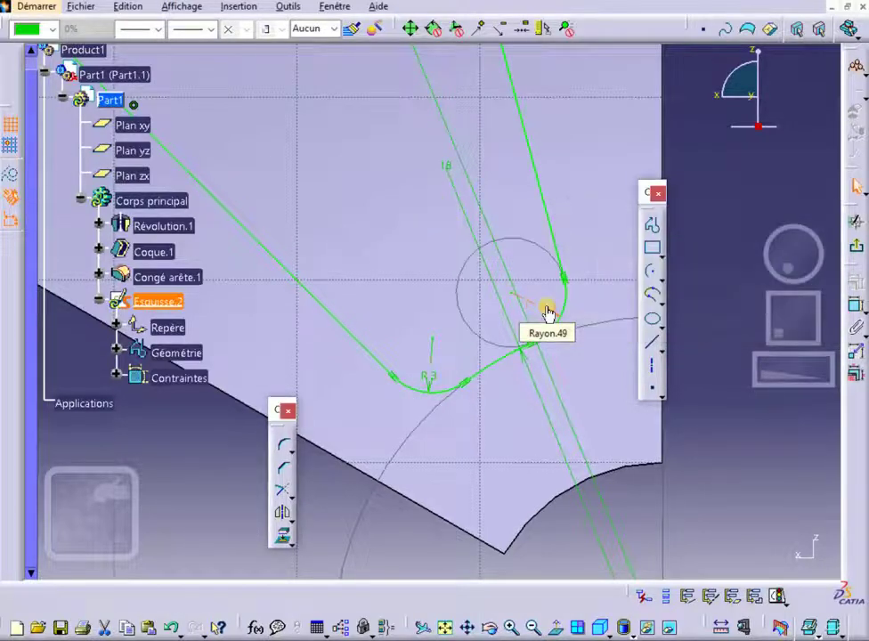
# Step: Exit the sketch and start a pocket from the rounded sector profile, with its cutting direction reversed
pyautogui.click(841, 250)
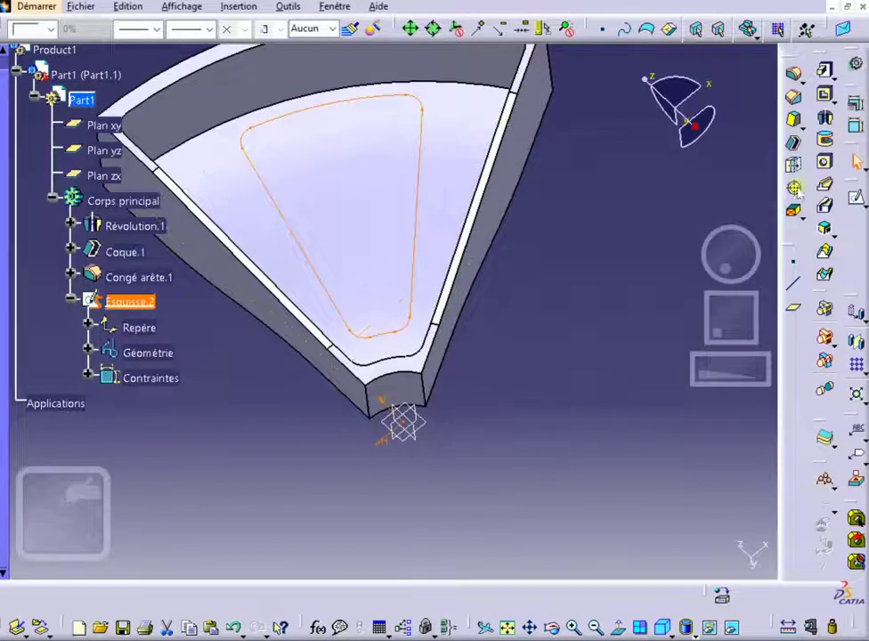
pyautogui.click(826, 95)
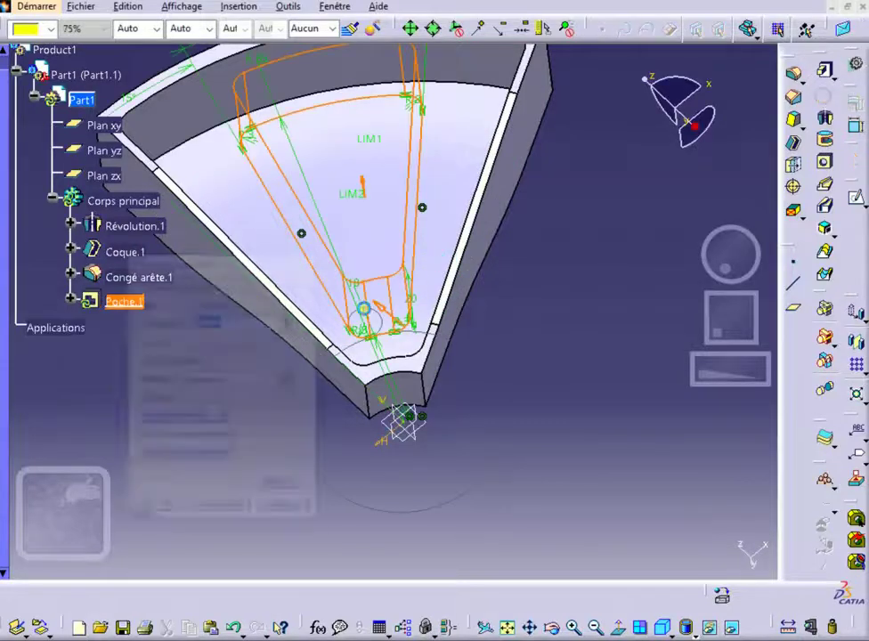
pyautogui.moveTo(339, 365); pyautogui.dragTo(476, 124, button='middle')
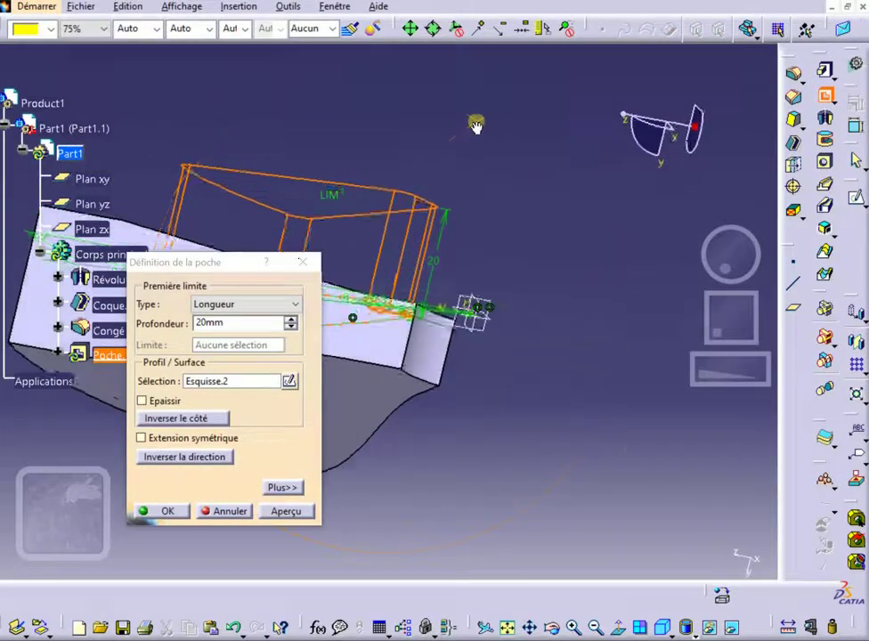
pyautogui.click(207, 458)
pyautogui.moveTo(218, 261); pyautogui.dragTo(662, 410)
pyautogui.moveTo(229, 439); pyautogui.dragTo(583, 184, button='middle')
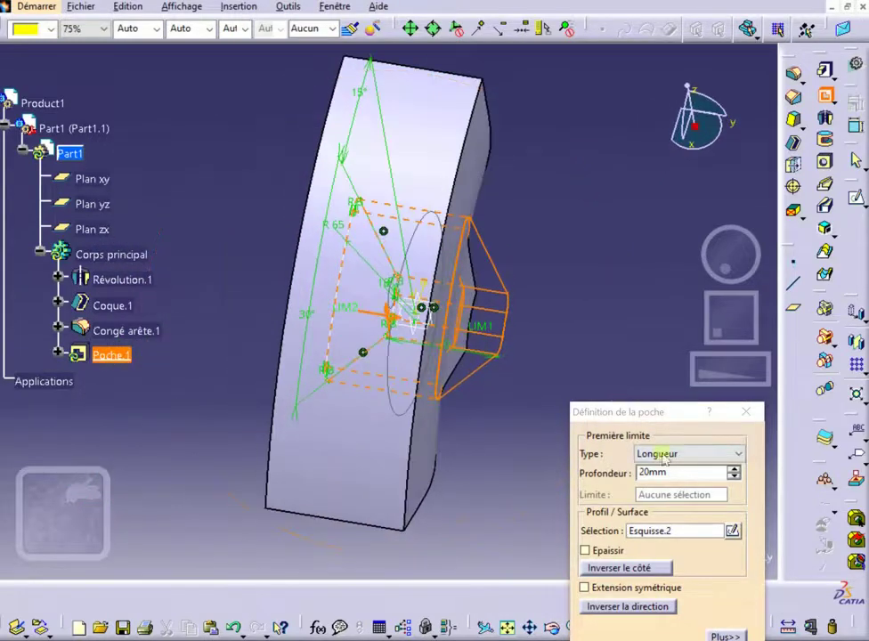
# Step: Increase the pocket's depth above 20 mm and create the opening through the wedge's floor
pyautogui.click(732, 468)
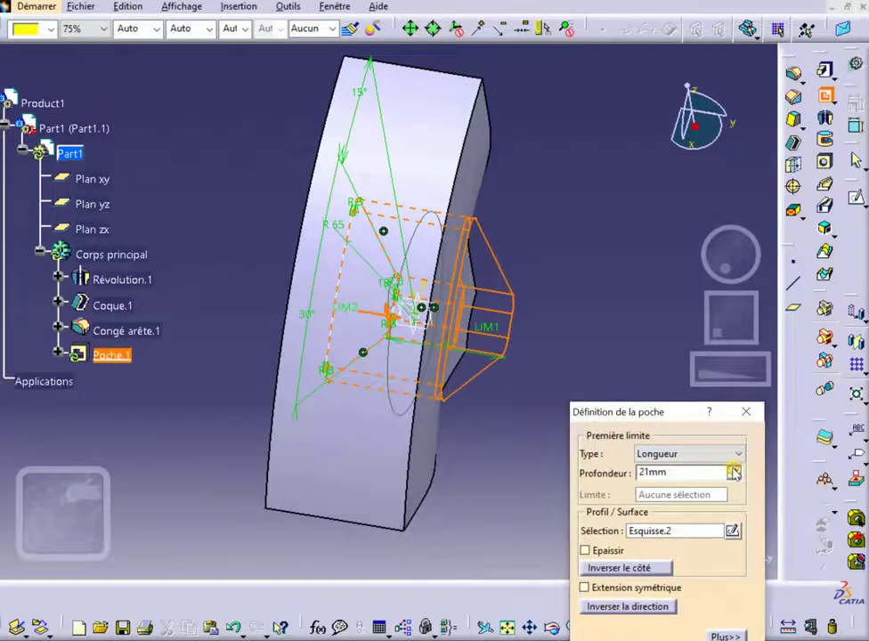
pyautogui.click(732, 468)
pyautogui.moveTo(504, 258); pyautogui.dragTo(392, 427, button='middle')
pyautogui.click(610, 640)
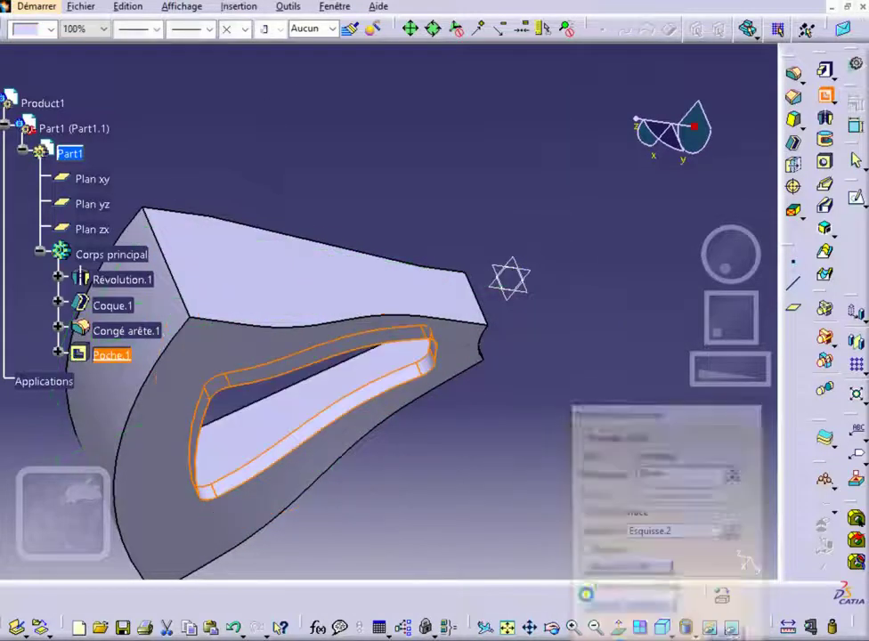
# Step: Fillet the pocket opening's rim on the hollow side of the wedge with a radius of 1 mm
pyautogui.moveTo(412, 262); pyautogui.dragTo(209, 469, button='middle')
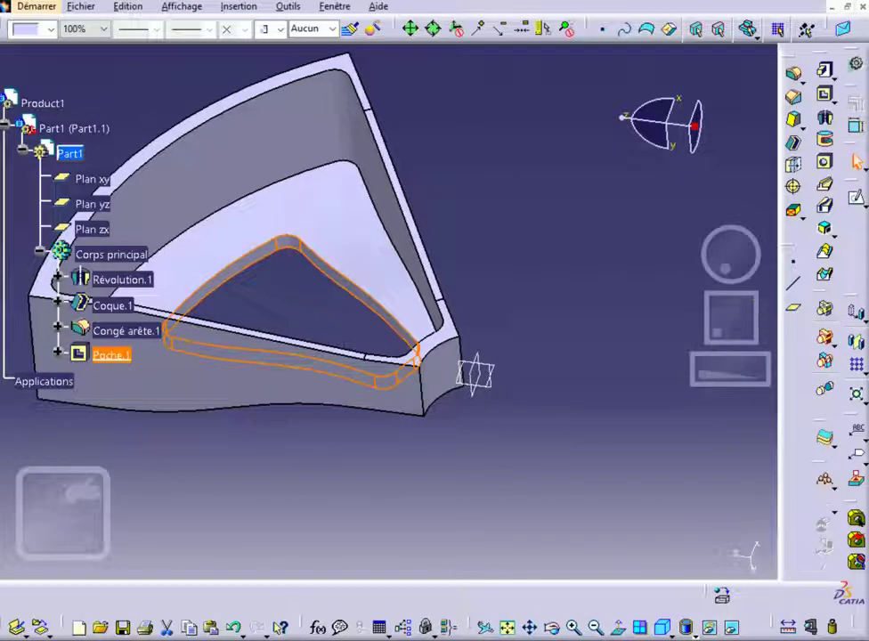
pyautogui.click(618, 257)
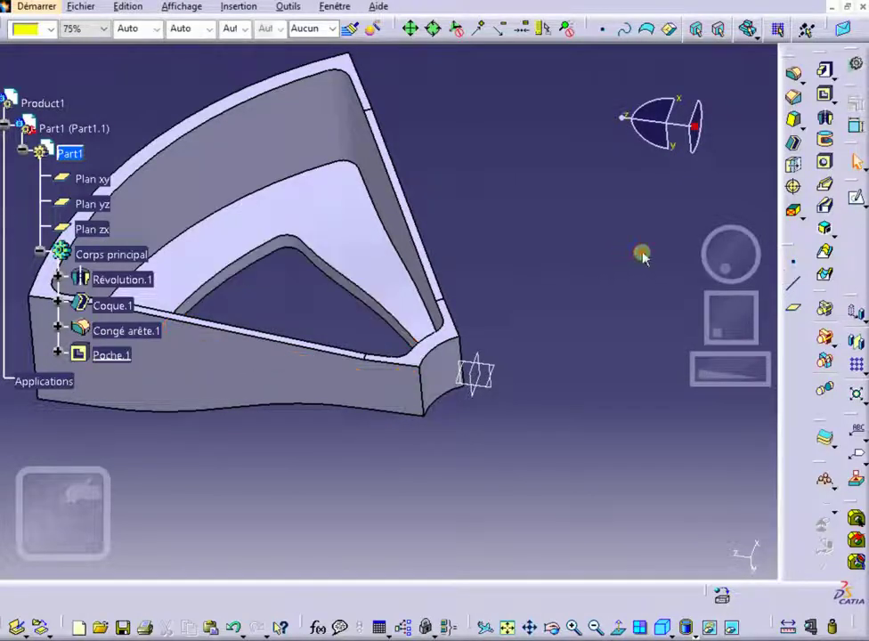
pyautogui.click(793, 72)
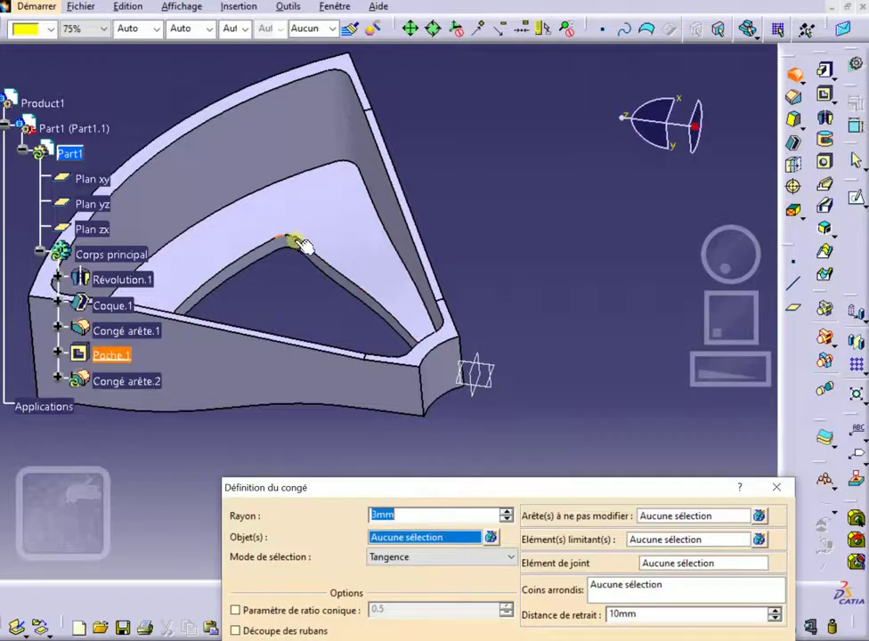
pyautogui.click(303, 241)
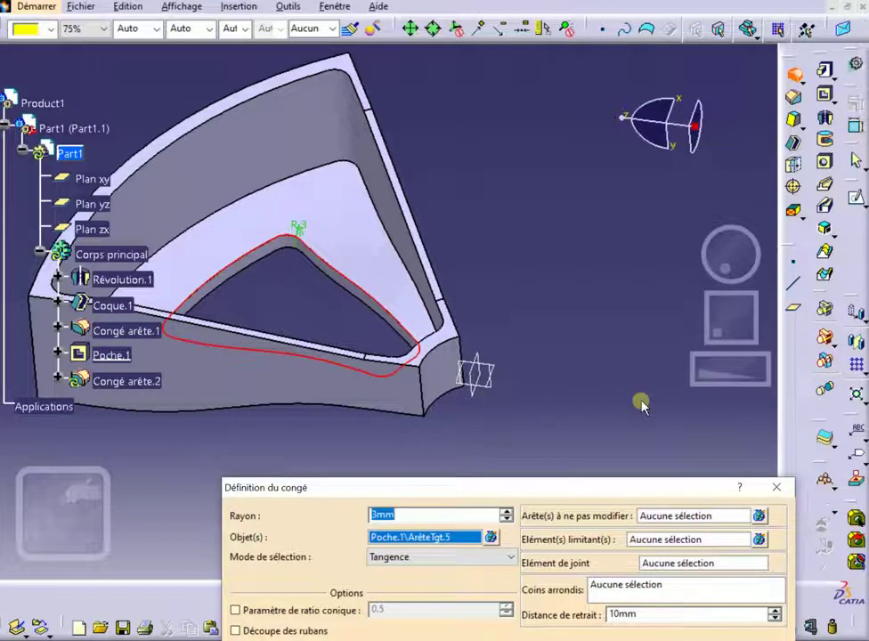
pyautogui.press('Return')
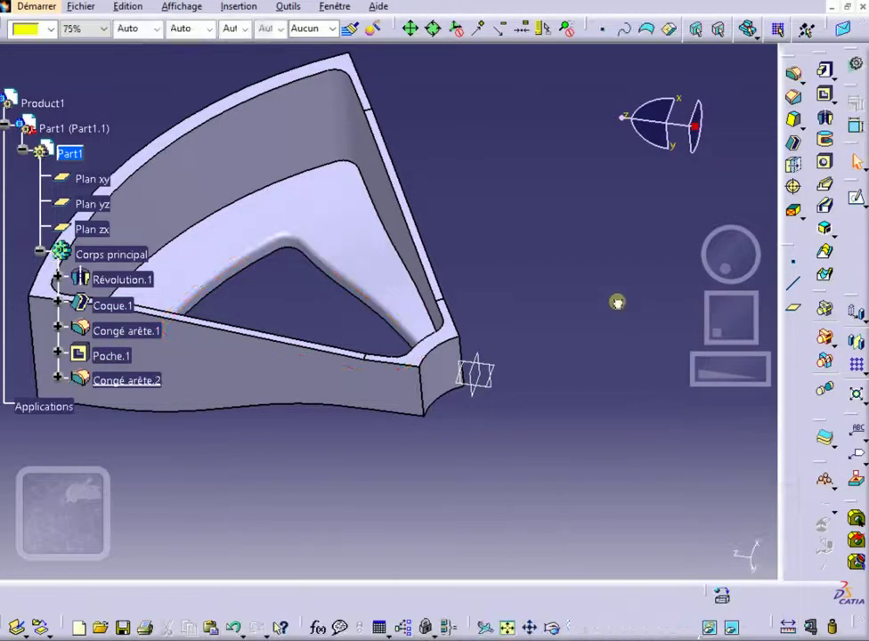
pyautogui.moveTo(583, 303); pyautogui.dragTo(525, 378, button='middle')
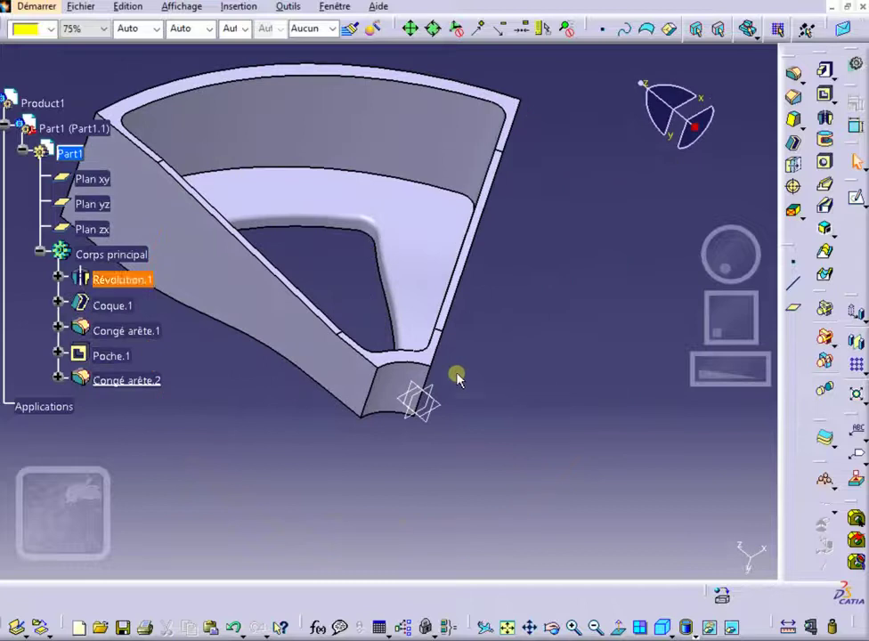
# Step: Edit the 1 mm fillet and replace its edge with the pocket opening's rim on the wedge's outer face
pyautogui.doubleClick(125, 383)
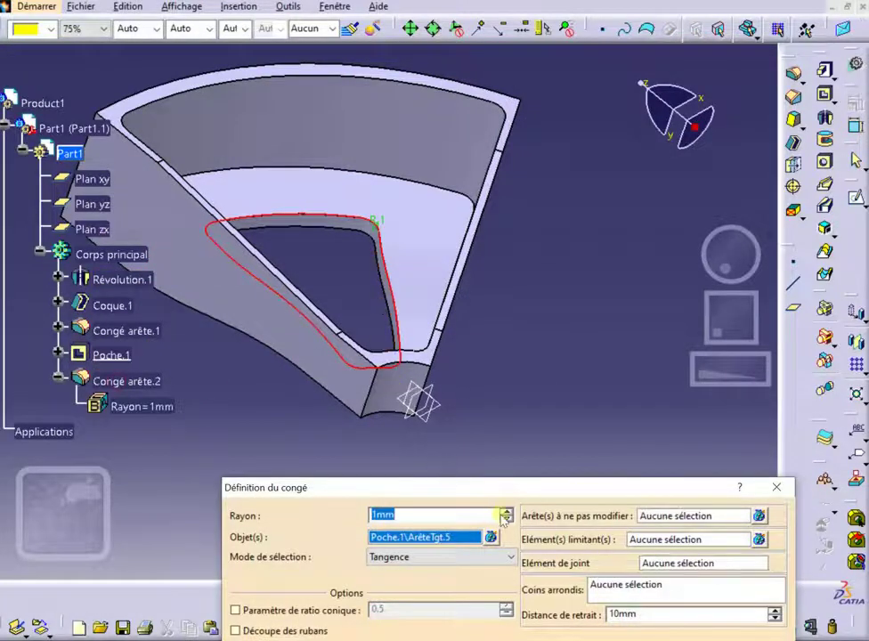
pyautogui.click(490, 536)
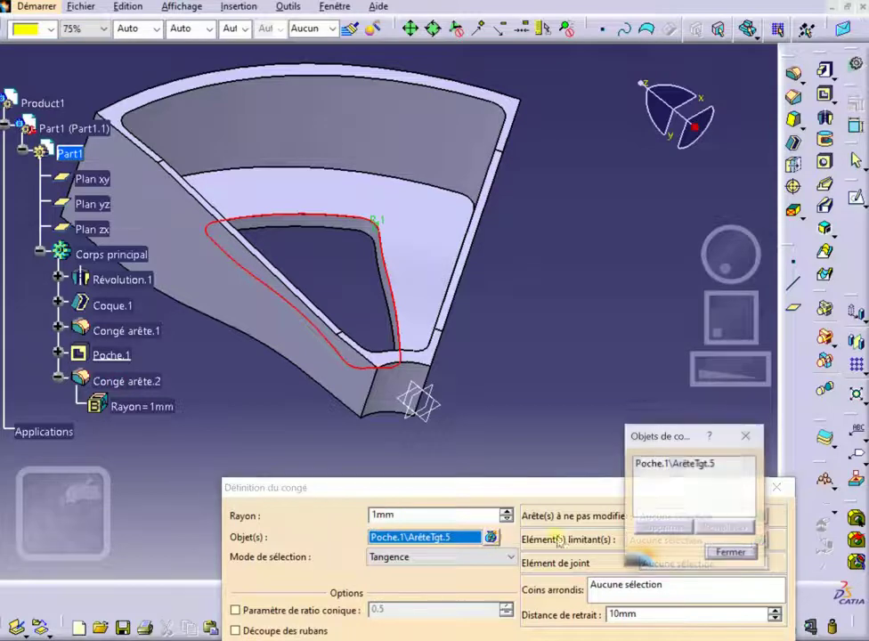
pyautogui.click(695, 465)
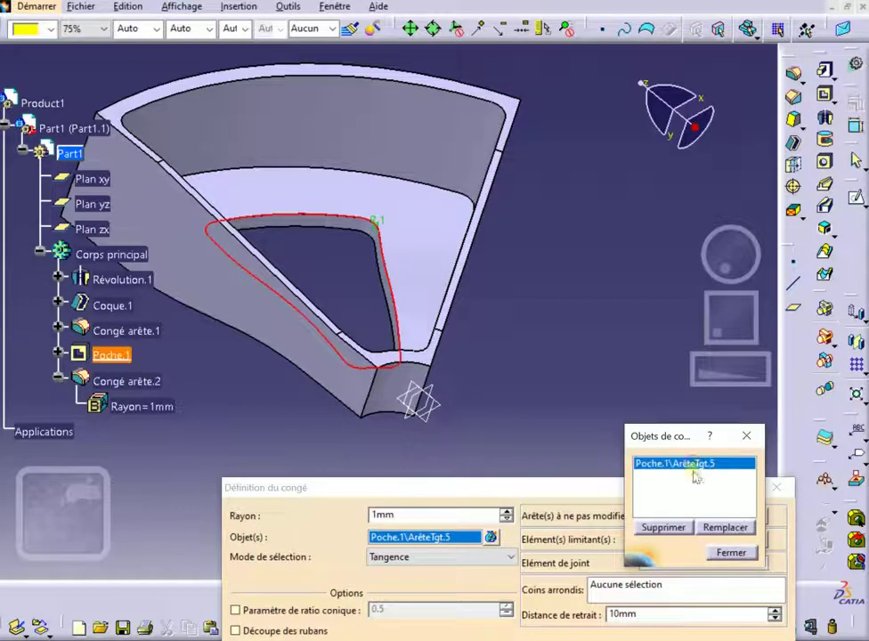
pyautogui.click(719, 529)
pyautogui.moveTo(268, 398); pyautogui.dragTo(474, 138, button='middle')
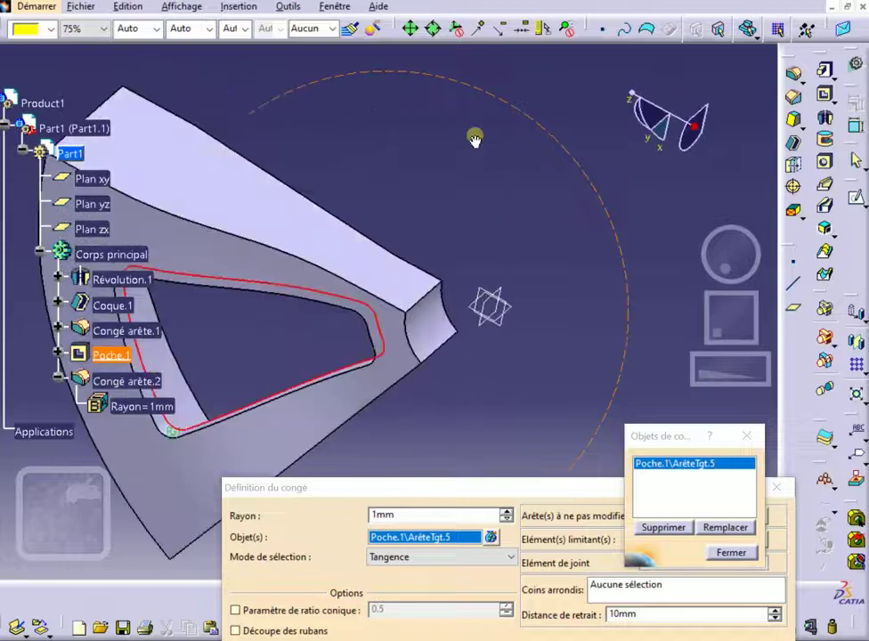
pyautogui.click(304, 297)
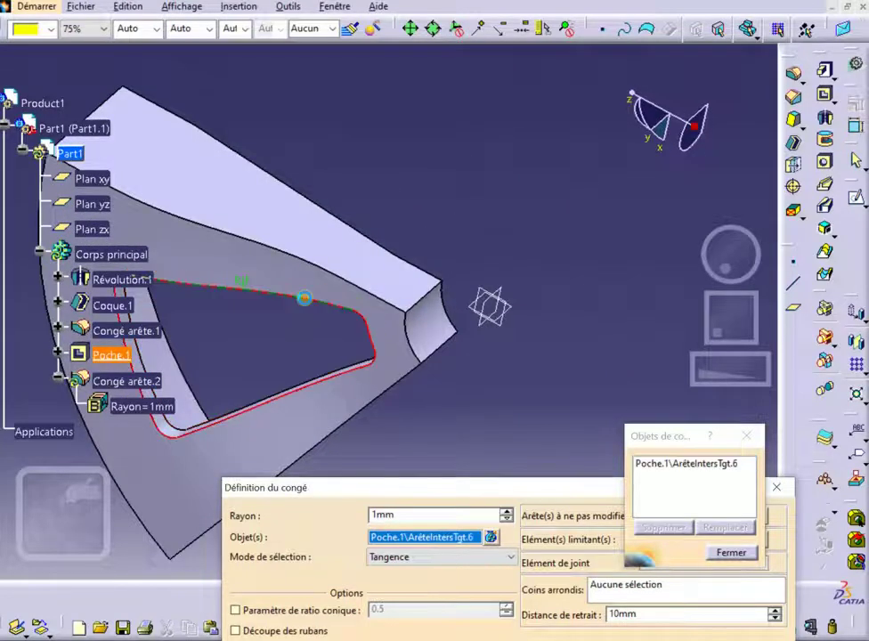
pyautogui.click(729, 553)
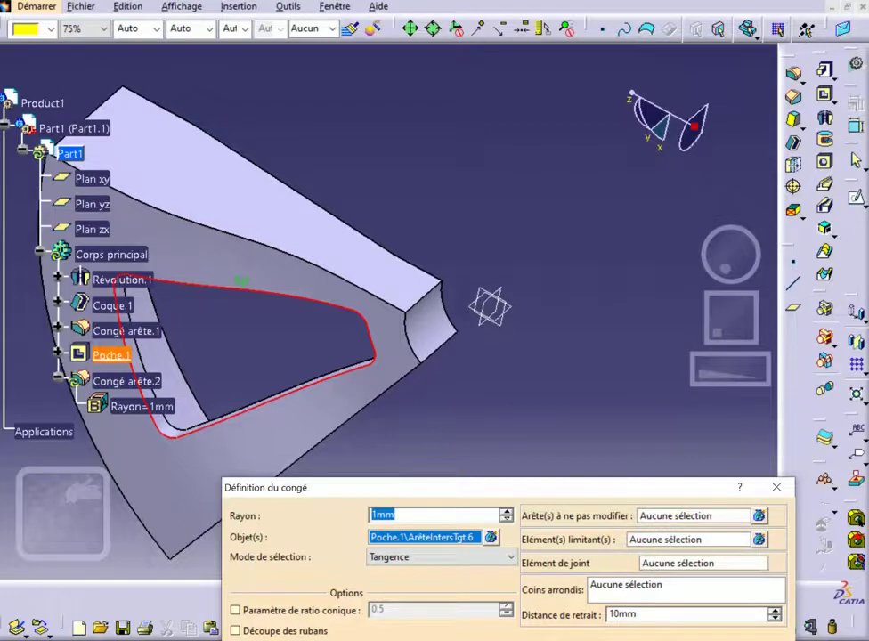
pyautogui.press('Return')
# Step: Start a circular pattern of the current solid with 60-degree angular spacing and raise the instance count to 5
pyautogui.moveTo(510, 516); pyautogui.dragTo(261, 431, button='middle')
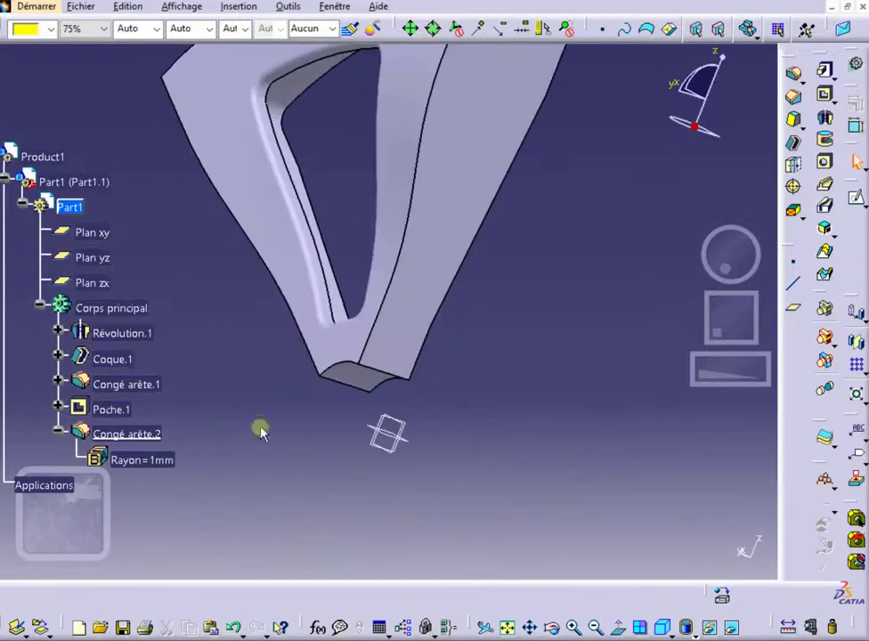
pyautogui.moveTo(566, 312); pyautogui.dragTo(132, 165, button='middle')
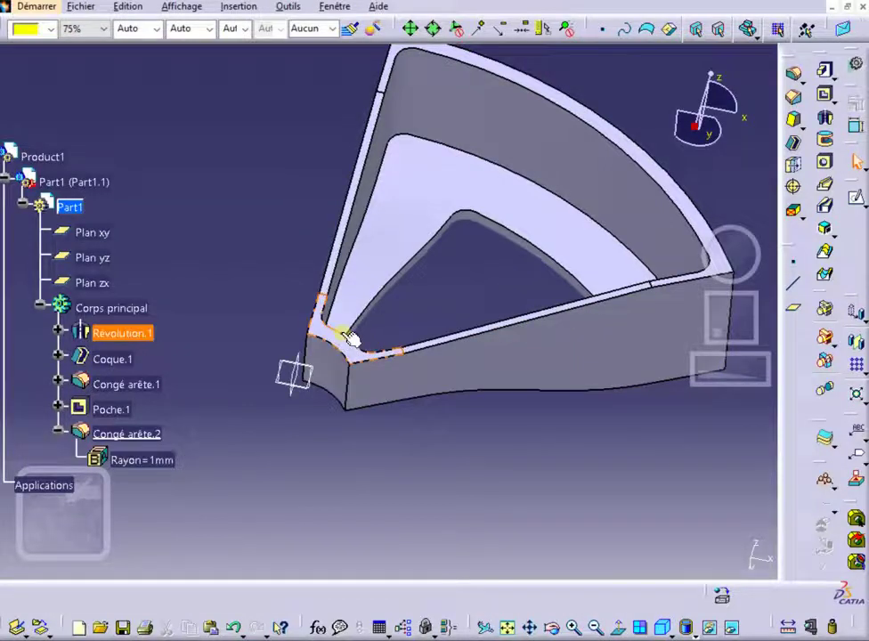
pyautogui.moveTo(516, 479); pyautogui.dragTo(222, 543, button='middle')
pyautogui.moveTo(431, 539); pyautogui.dragTo(492, 515, button='middle')
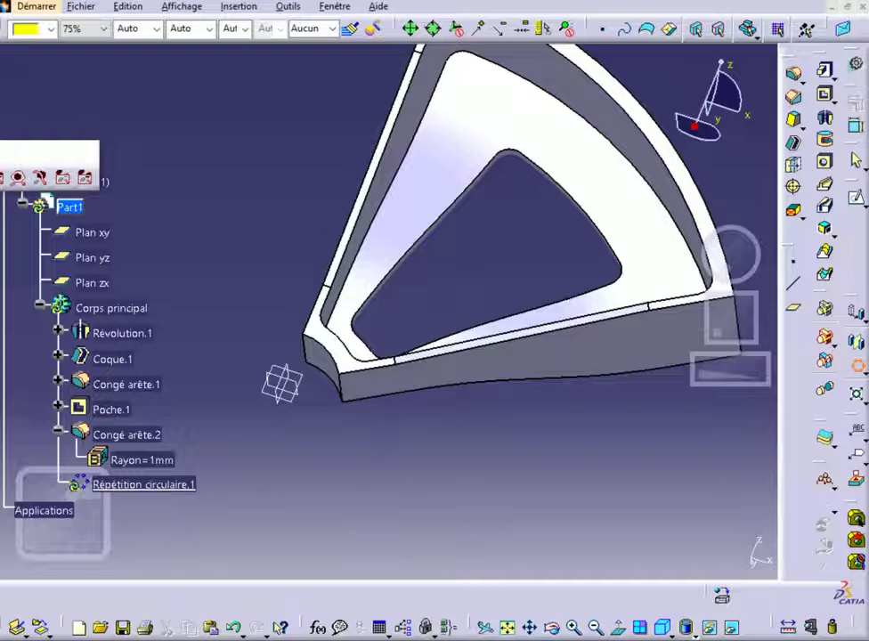
pyautogui.moveTo(632, 261); pyautogui.dragTo(613, 283)
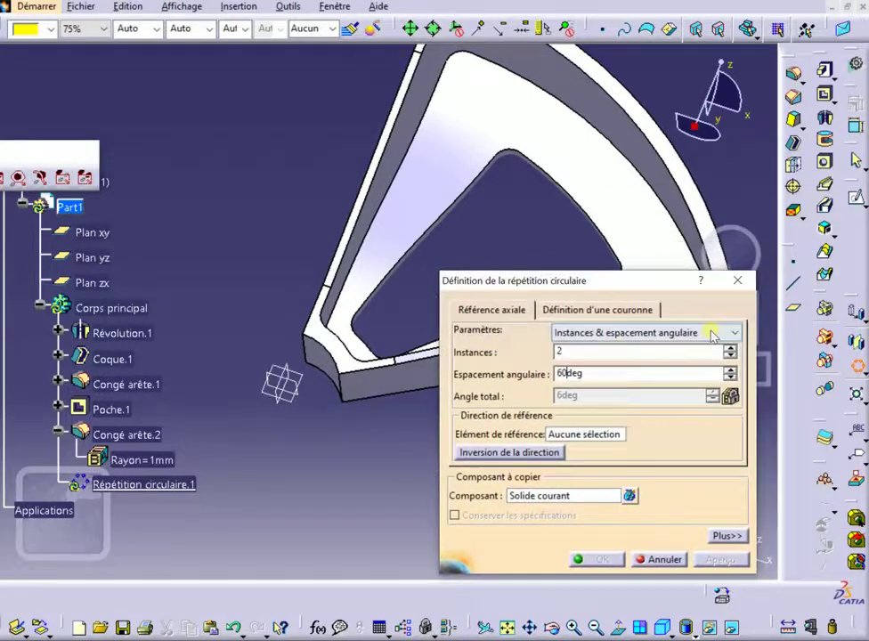
pyautogui.click(730, 349)
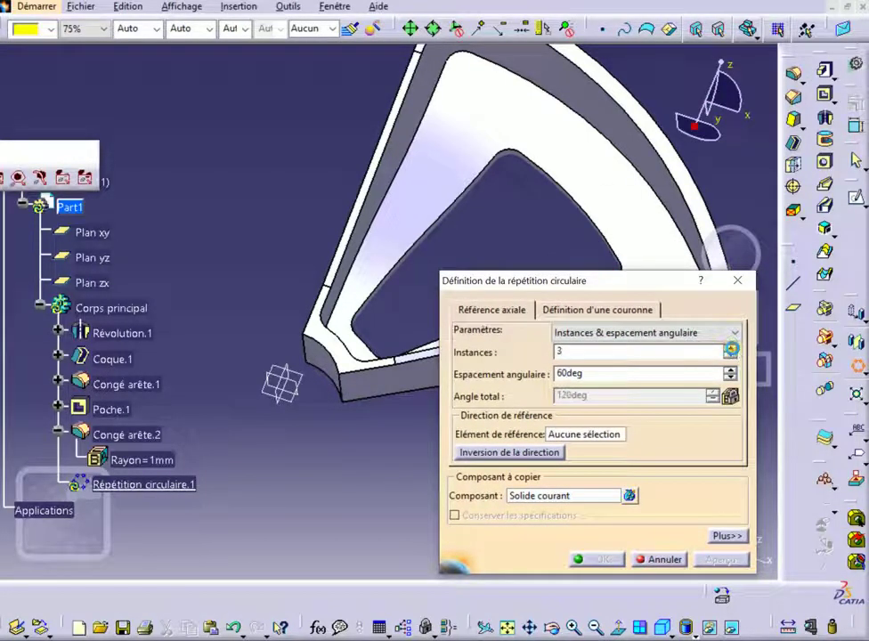
pyautogui.click(730, 348)
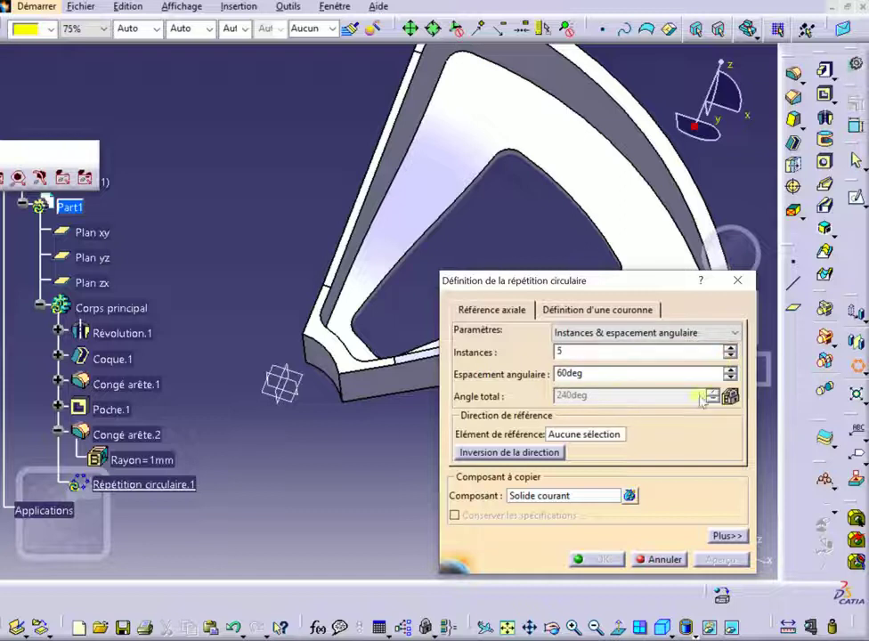
# Step: Use the zx plane as the pattern's reference element, set 6 instances and create the full wheel
pyautogui.click(579, 436)
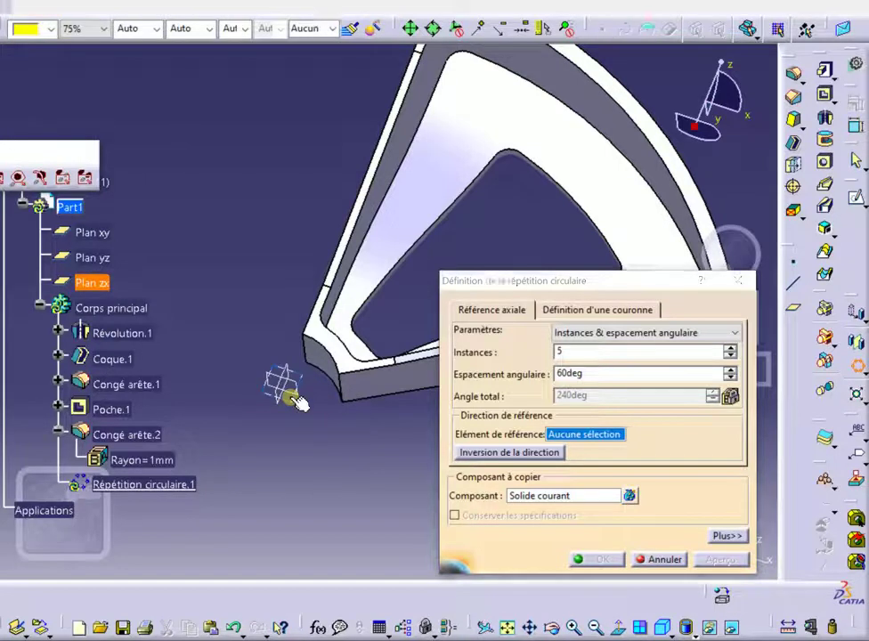
pyautogui.click(294, 400)
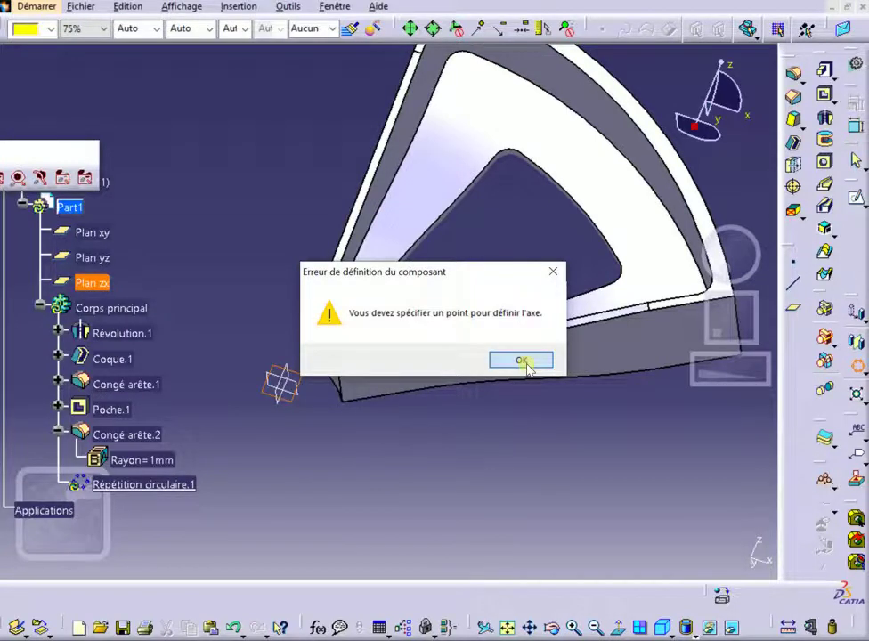
pyautogui.click(524, 361)
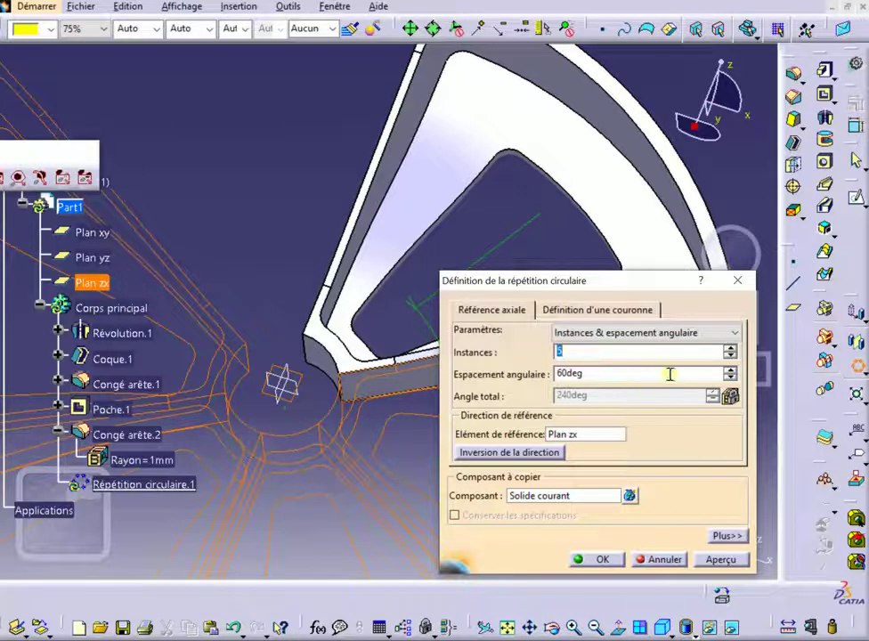
pyautogui.click(730, 349)
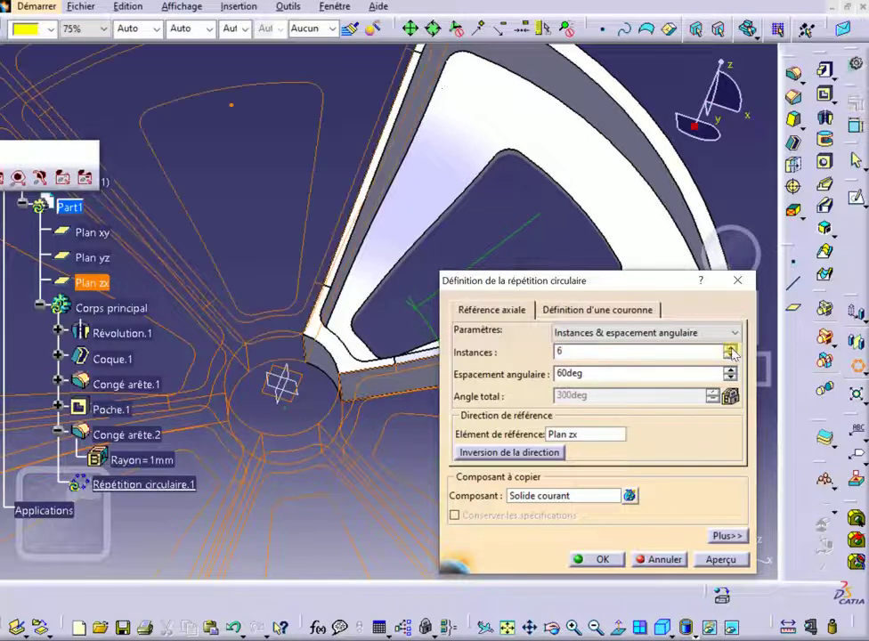
pyautogui.click(603, 559)
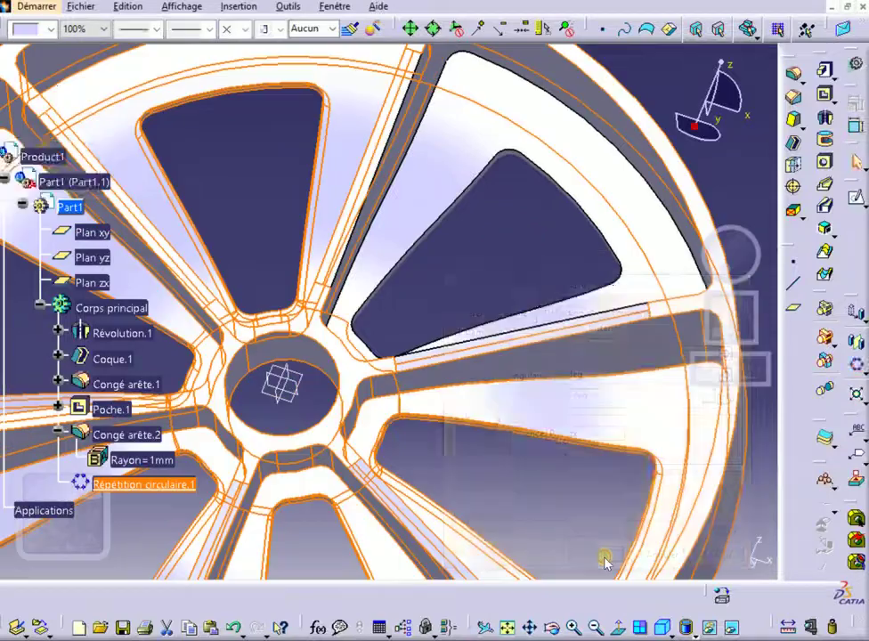
pyautogui.click(765, 203)
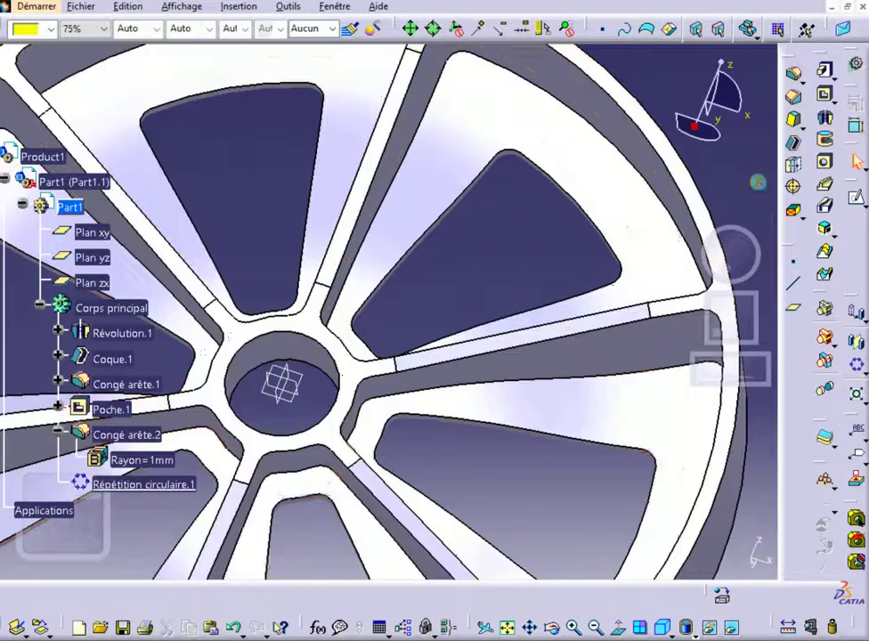
# Step: Collapse the main body's feature tree and insert a new body into Part1
pyautogui.moveTo(578, 241); pyautogui.dragTo(265, 367, button='middle')
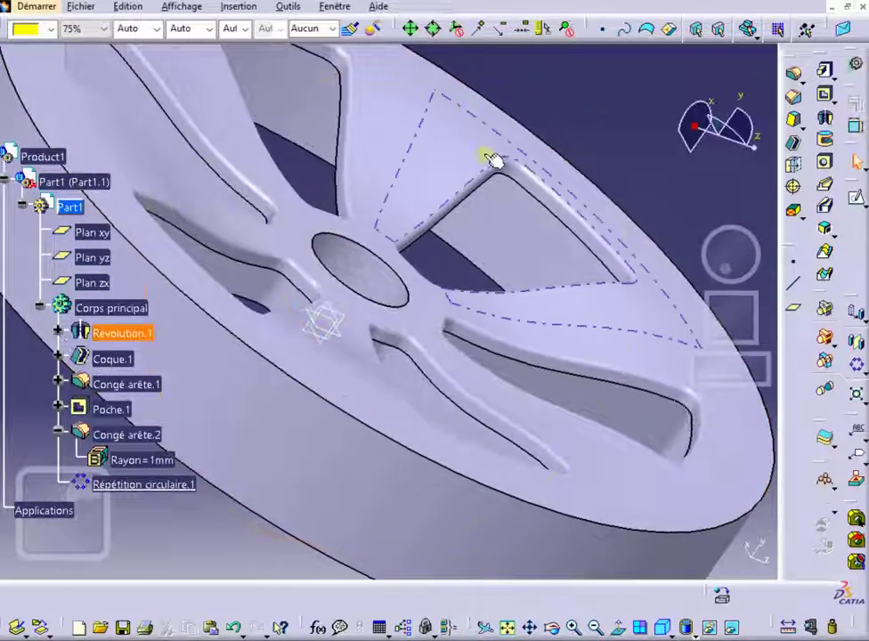
pyautogui.moveTo(495, 159); pyautogui.dragTo(390, 180, button='middle')
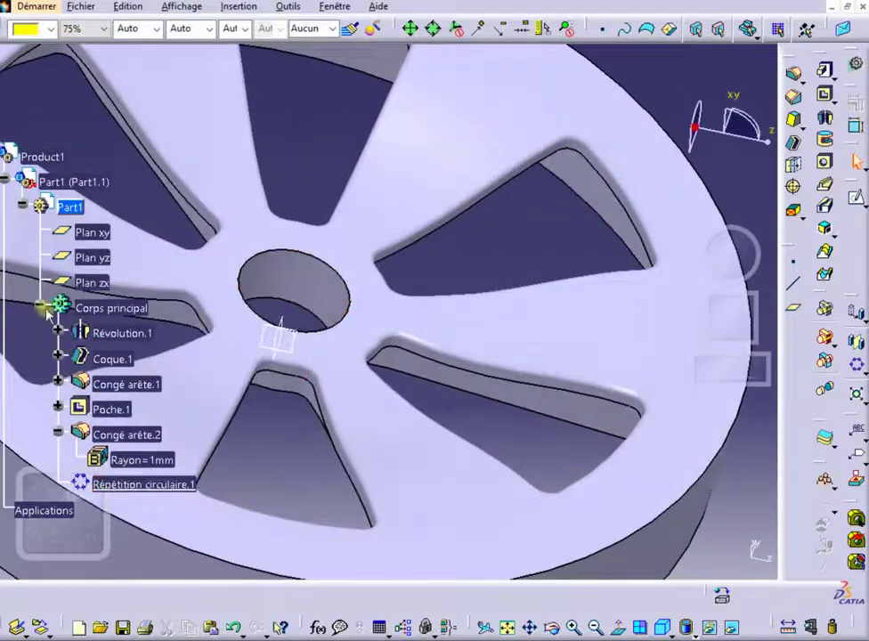
pyautogui.keyDown('ctrl'); pyautogui.moveTo(403, 283); pyautogui.dragTo(574, 369, button='middle'); pyautogui.keyUp('ctrl')
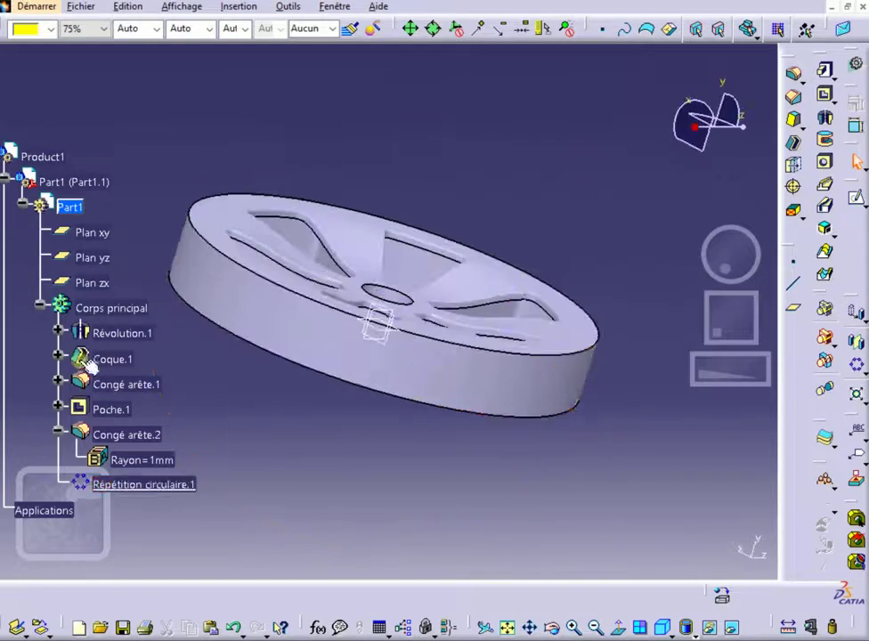
pyautogui.click(39, 307)
pyautogui.click(70, 207)
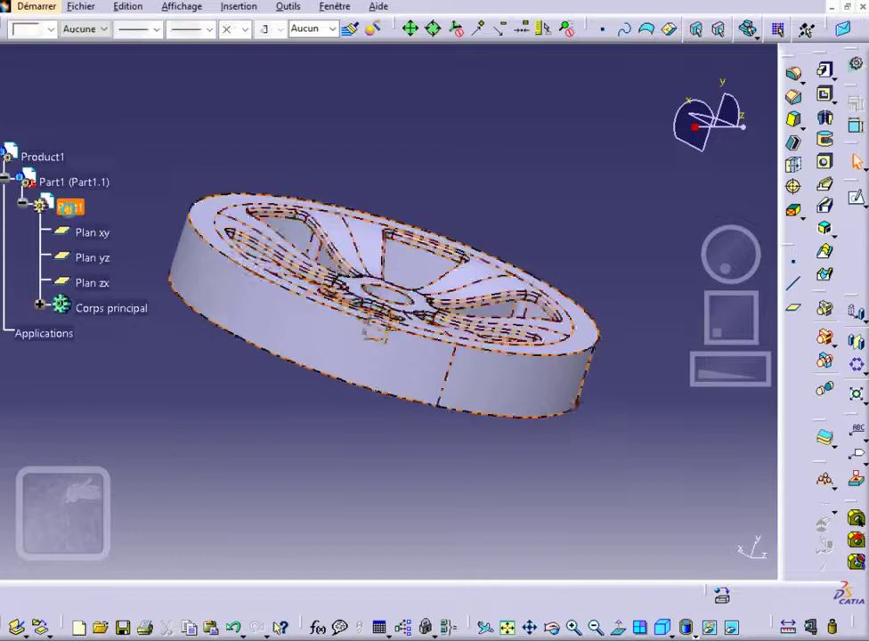
pyautogui.click(239, 7)
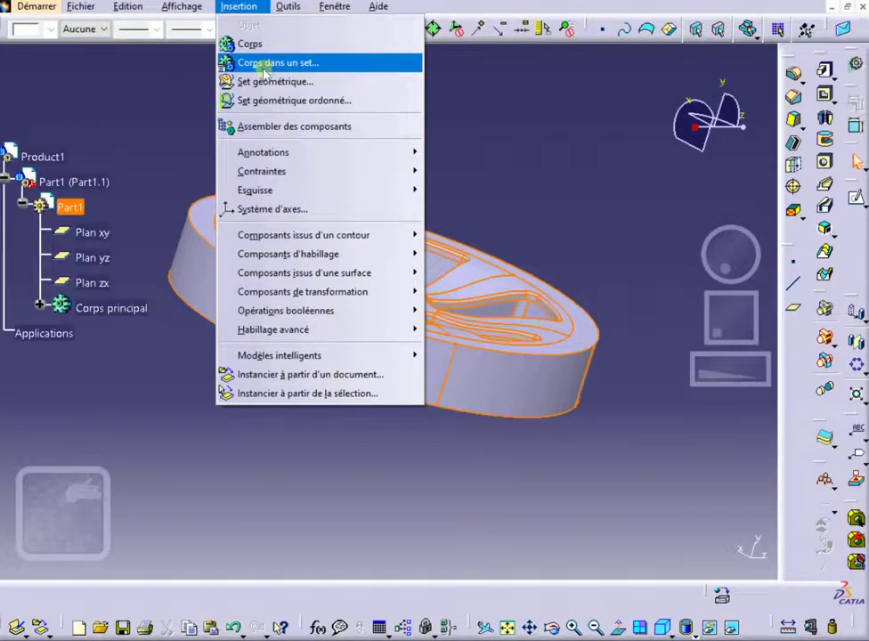
pyautogui.click(249, 43)
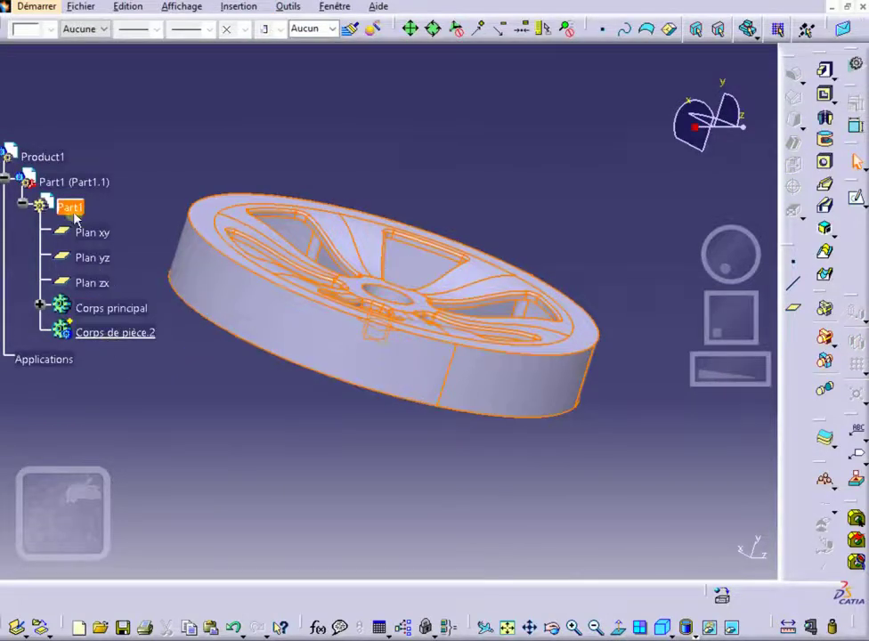
pyautogui.doubleClick(81, 209)
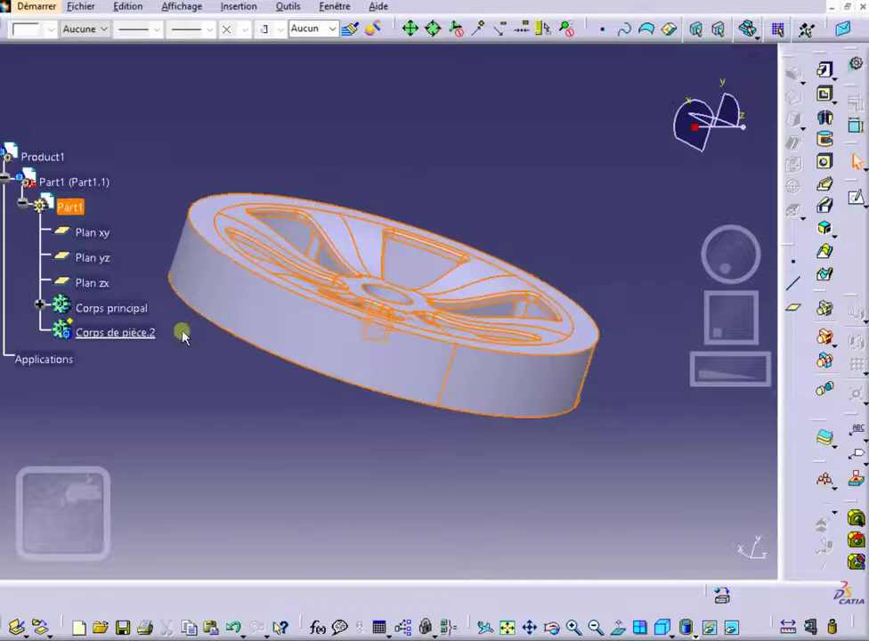
# Step: Colour the main body of the wheel purple
pyautogui.click(127, 305)
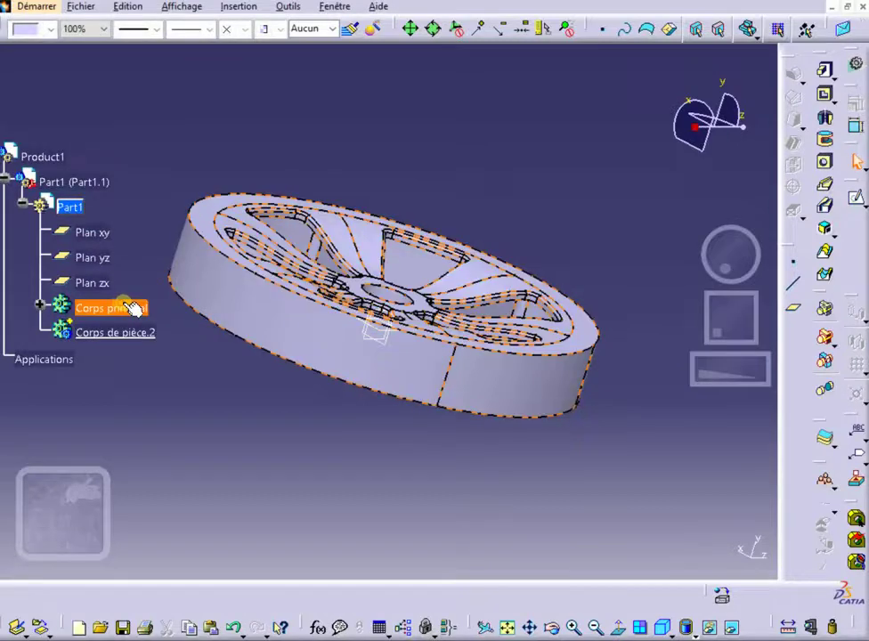
pyautogui.click(51, 29)
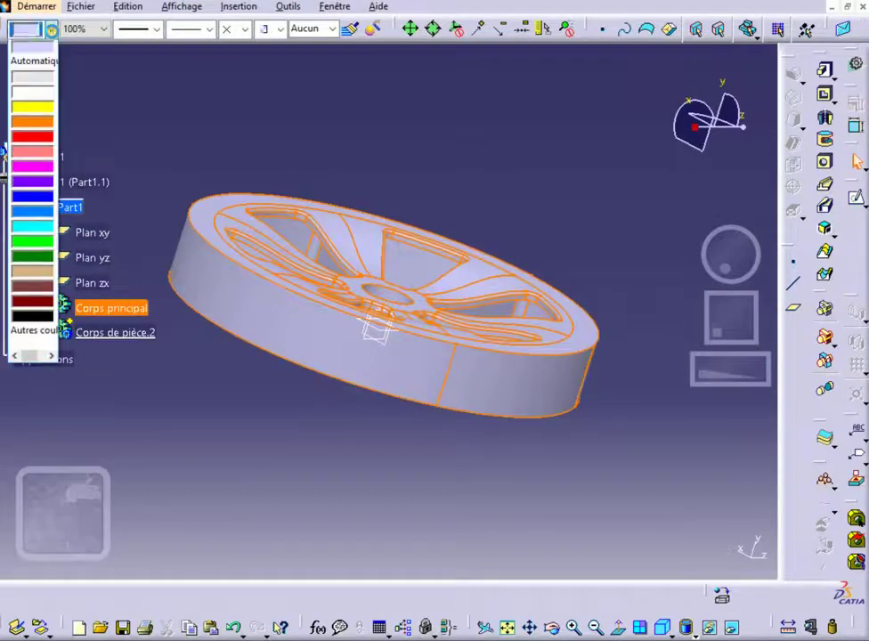
pyautogui.click(49, 184)
pyautogui.click(277, 405)
# Step: Open a new sketch on the zx plane for the new body
pyautogui.moveTo(331, 468); pyautogui.dragTo(419, 396, button='middle')
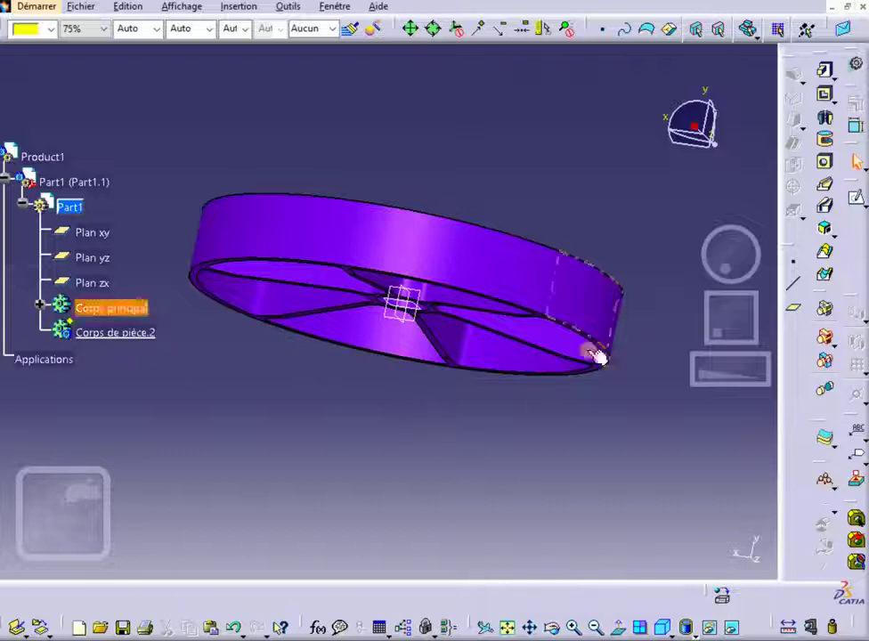
pyautogui.click(858, 204)
pyautogui.moveTo(398, 406)
pyautogui.mouseDown(button='middle')
pyautogui.moveTo(392, 383)
pyautogui.moveTo(406, 326)
pyautogui.mouseUp(button='middle')
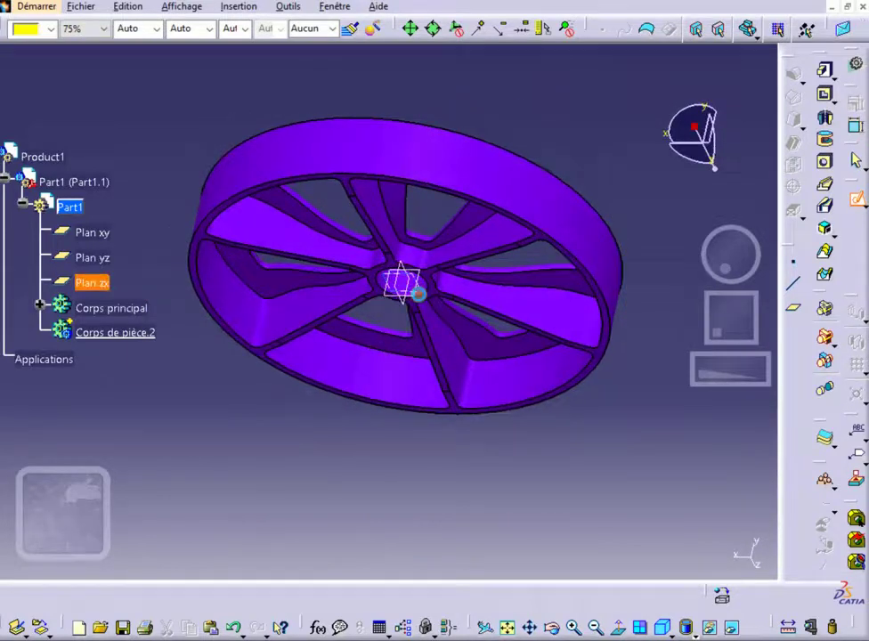
pyautogui.click(418, 294)
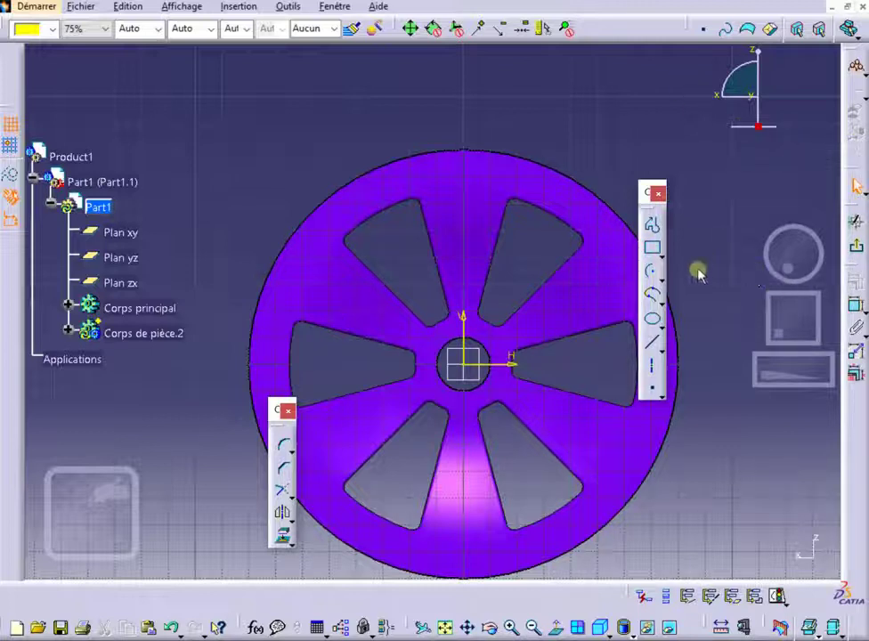
# Step: Sketch a short arc of about 84 mm radius centred on the origin, just above the wheel's rim
pyautogui.click(654, 275)
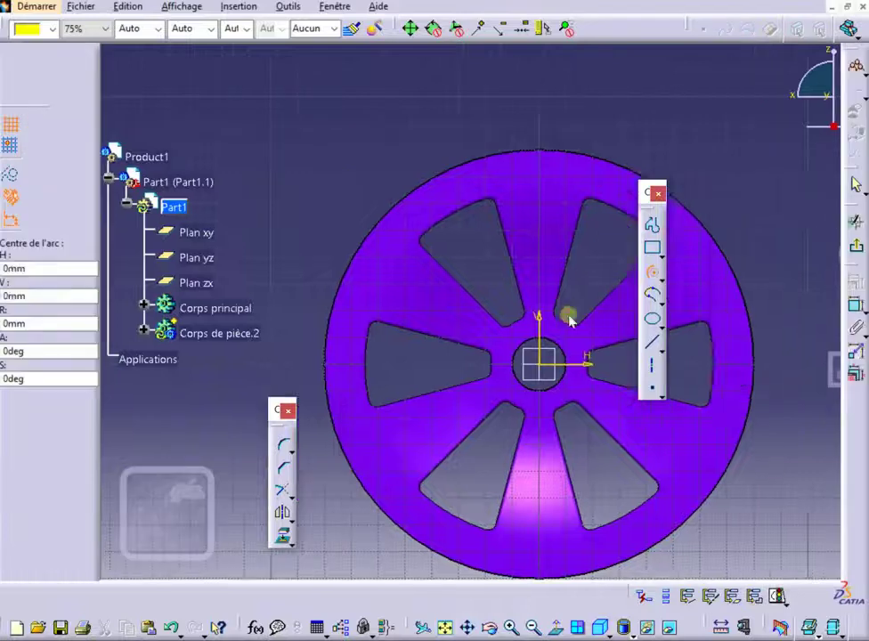
pyautogui.click(500, 361)
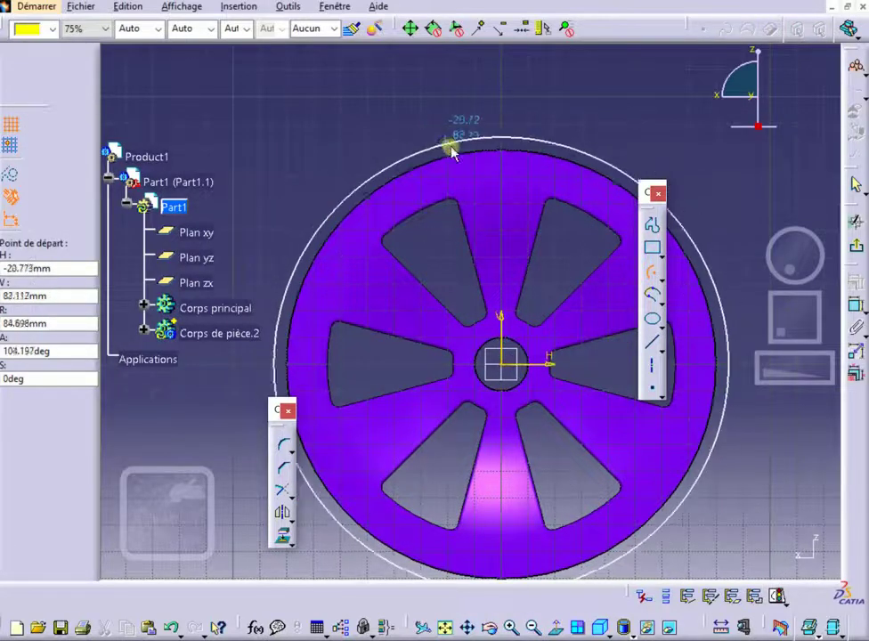
pyautogui.click(447, 144)
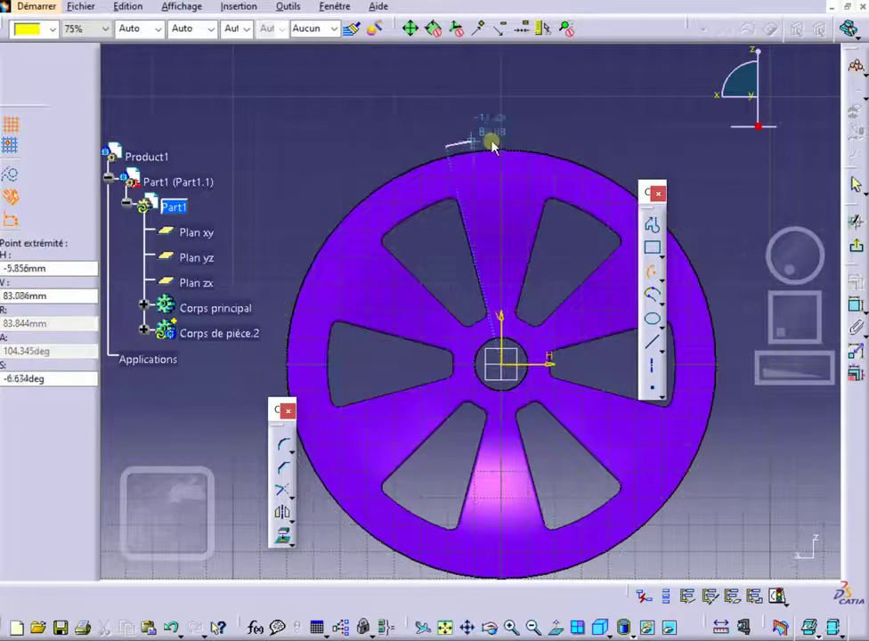
pyautogui.click(552, 137)
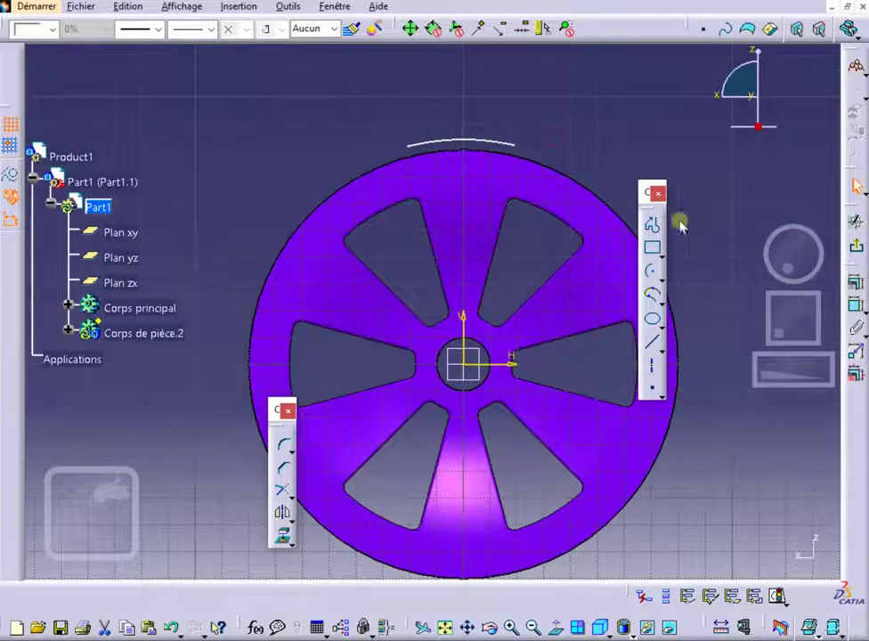
# Step: Sketch a second origin-centred arc of about 82 mm radius between the first arc and the wheel's rim
pyautogui.click(654, 277)
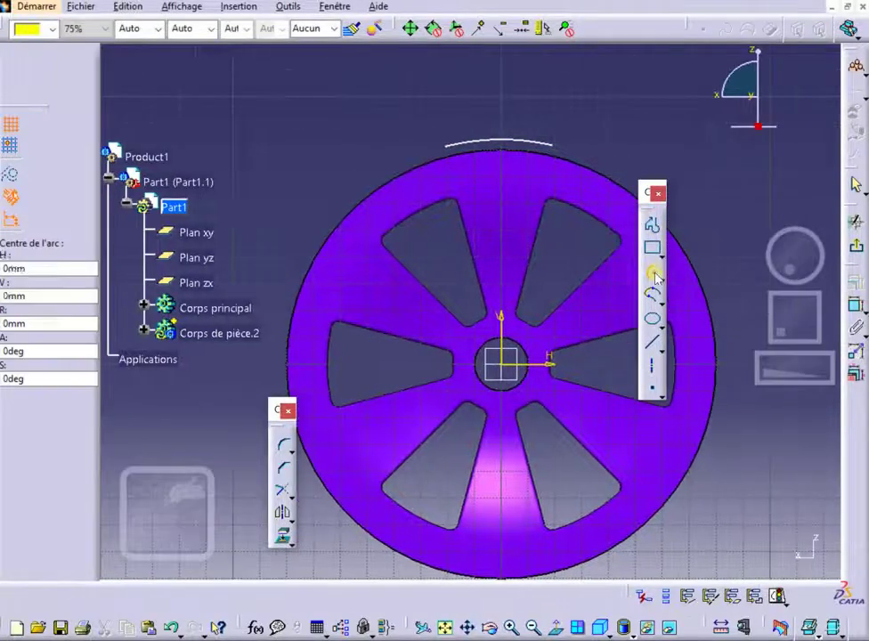
pyautogui.click(500, 363)
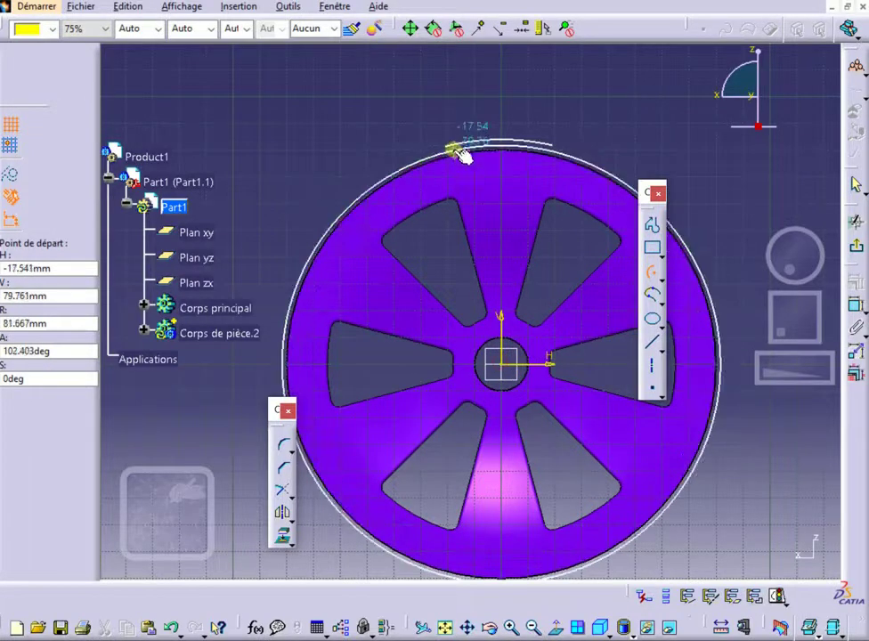
pyautogui.click(449, 148)
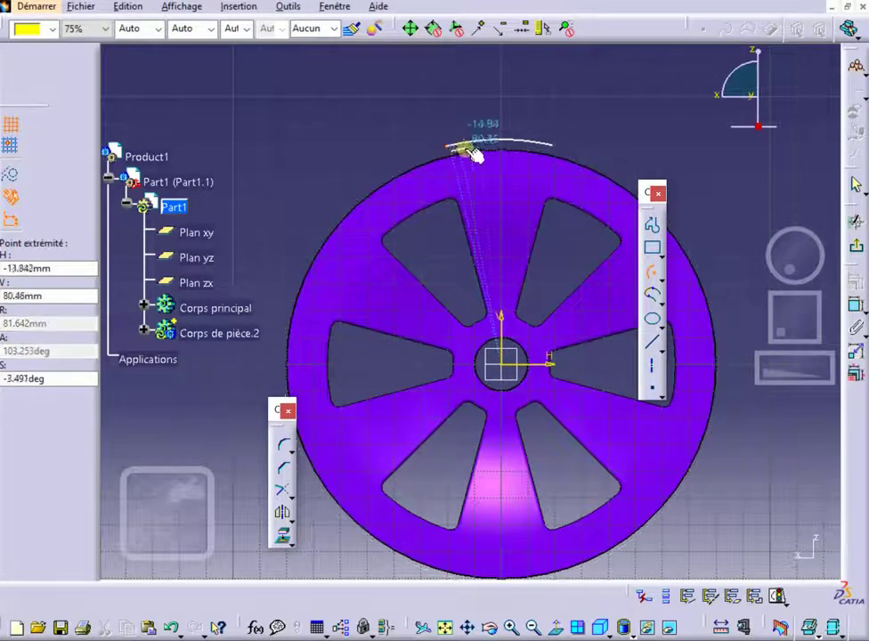
pyautogui.click(558, 153)
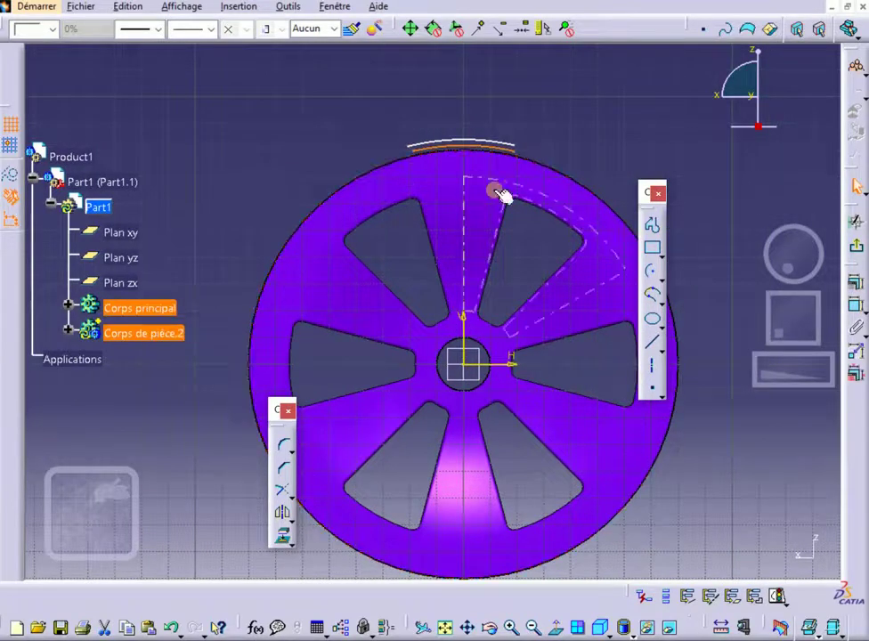
# Step: Constrain the lower sketch arc to be coincident with the wheel's outer rim edge
pyautogui.middleClick(471, 136)
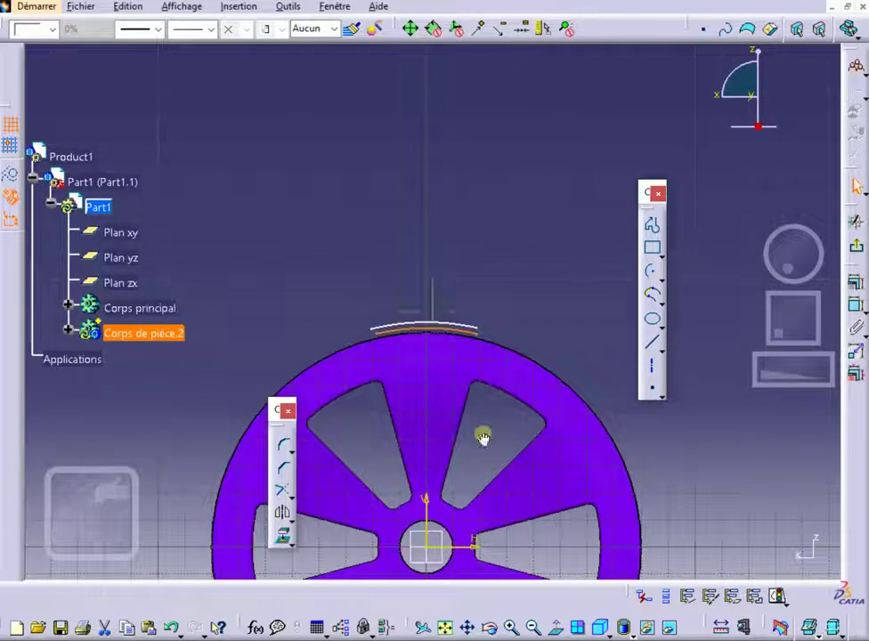
pyautogui.keyDown('ctrl'); pyautogui.moveTo(482, 438); pyautogui.dragTo(550, 98, button='middle'); pyautogui.keyUp('ctrl')
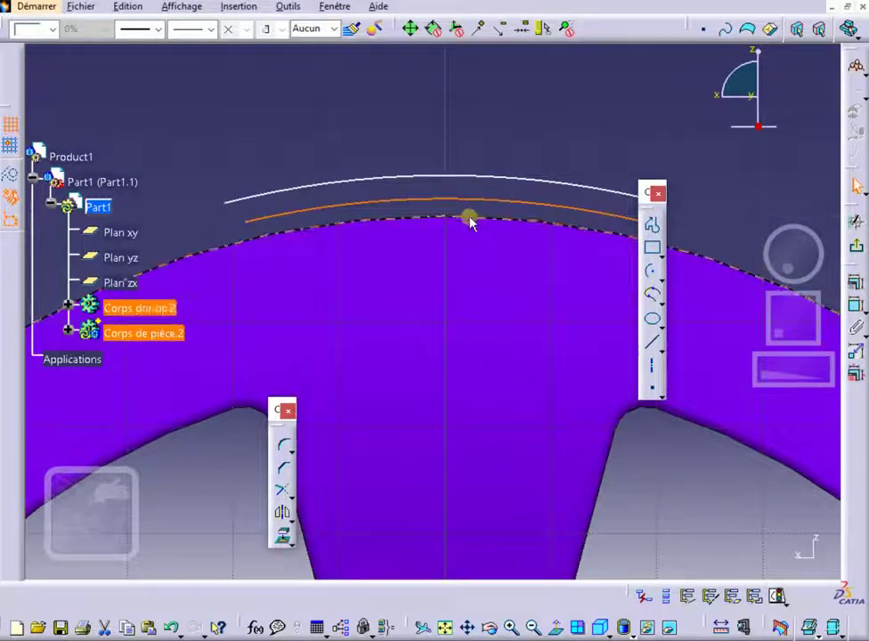
pyautogui.click(475, 219)
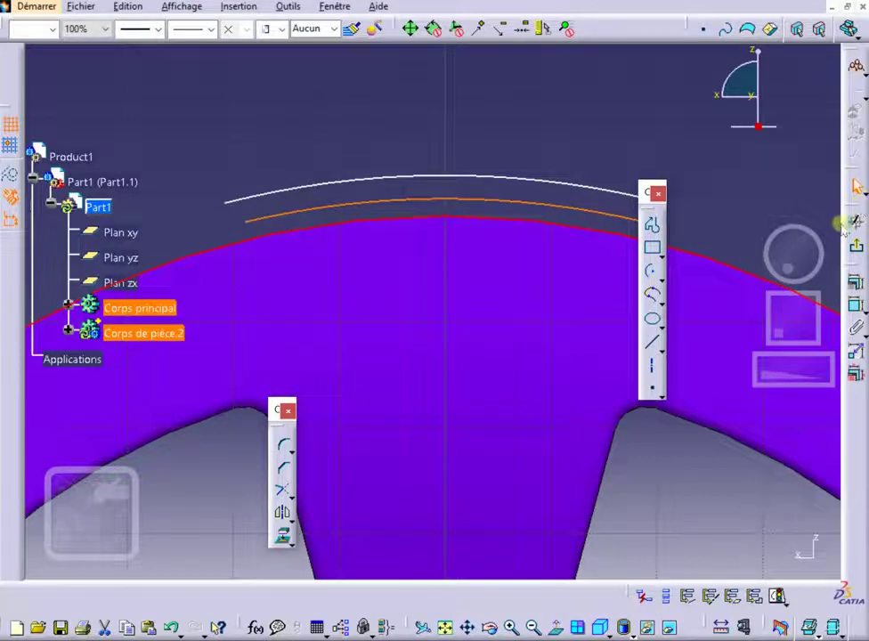
pyautogui.click(856, 283)
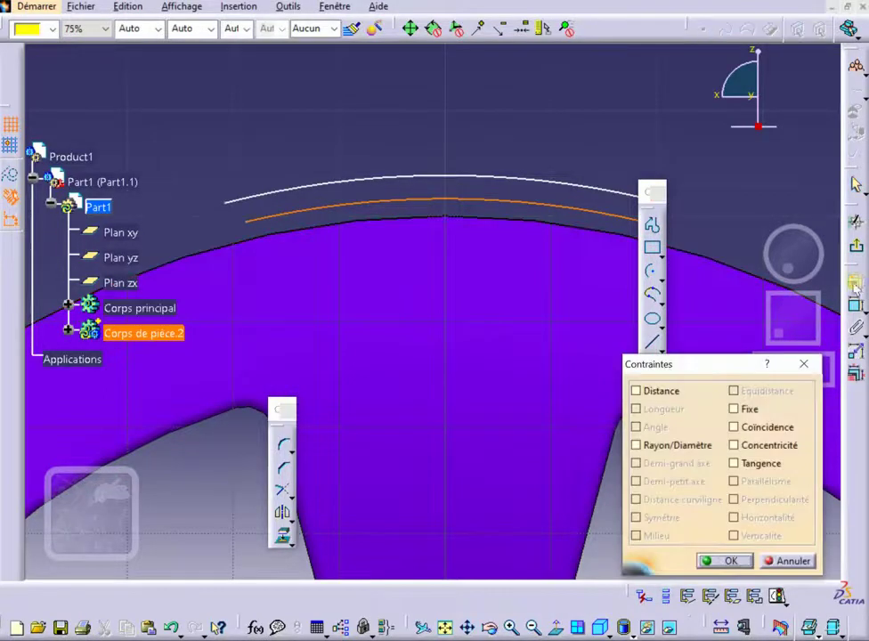
pyautogui.click(734, 427)
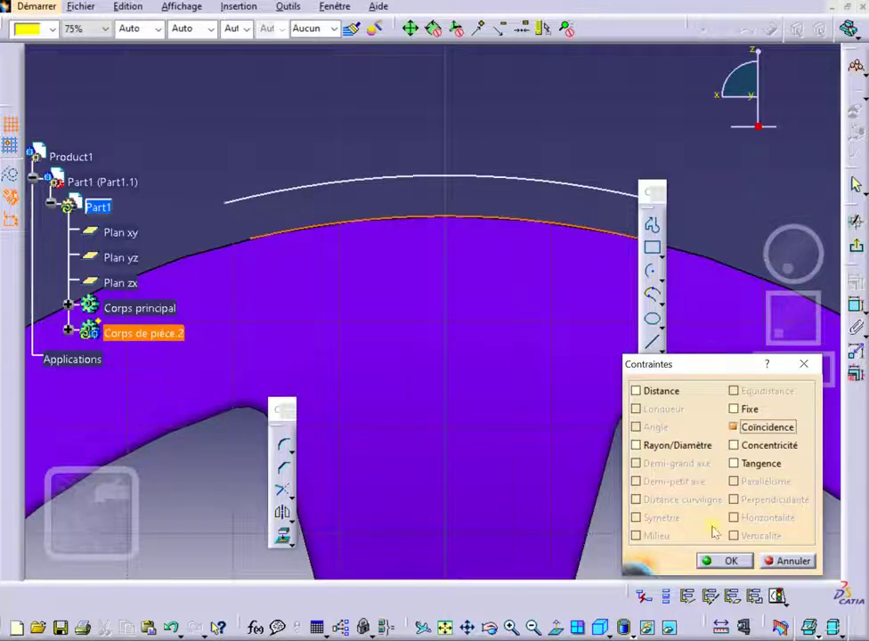
pyautogui.click(728, 562)
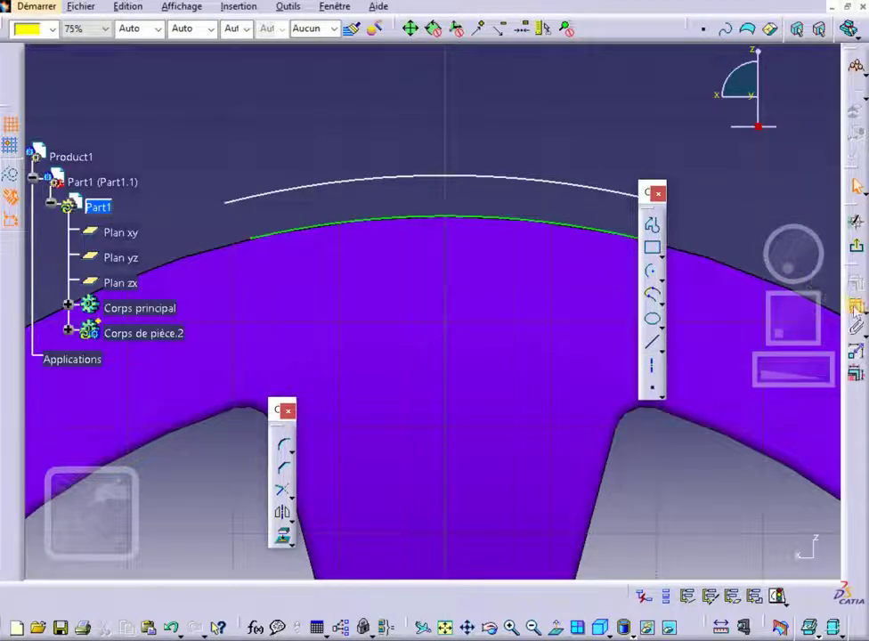
# Step: Dimension the distance between the upper and lower arcs and set it to 4 mm
pyautogui.click(479, 180)
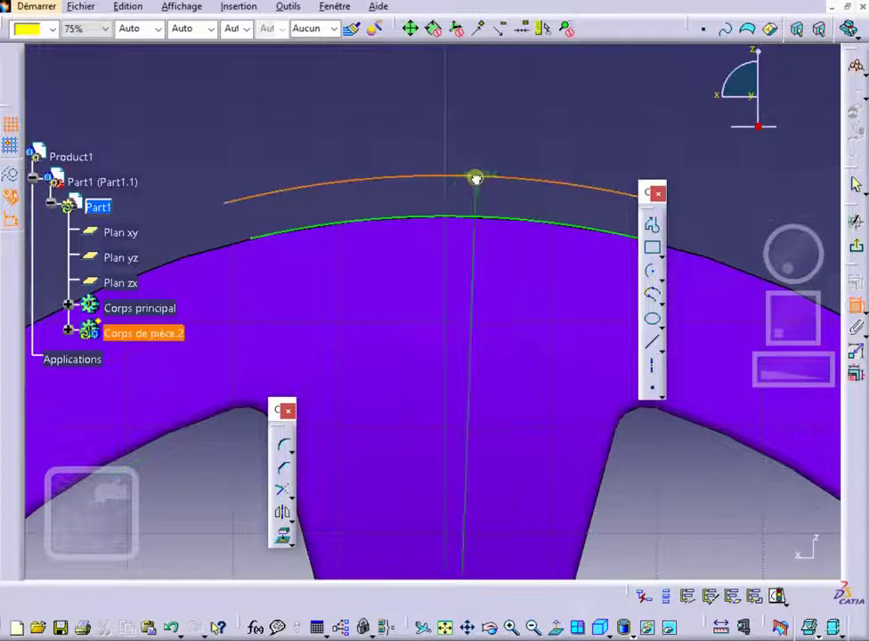
pyautogui.click(492, 219)
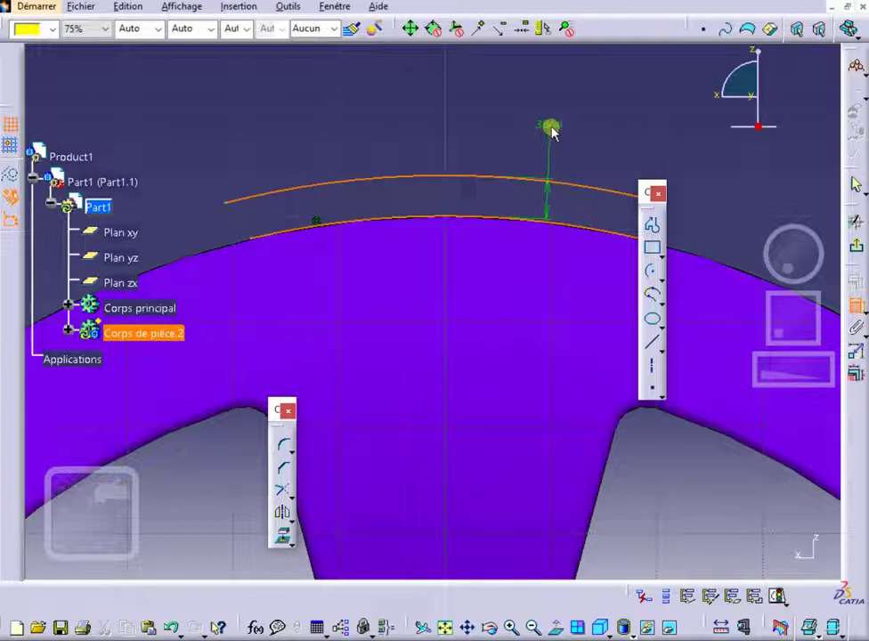
pyautogui.click(552, 129)
pyautogui.click(563, 126)
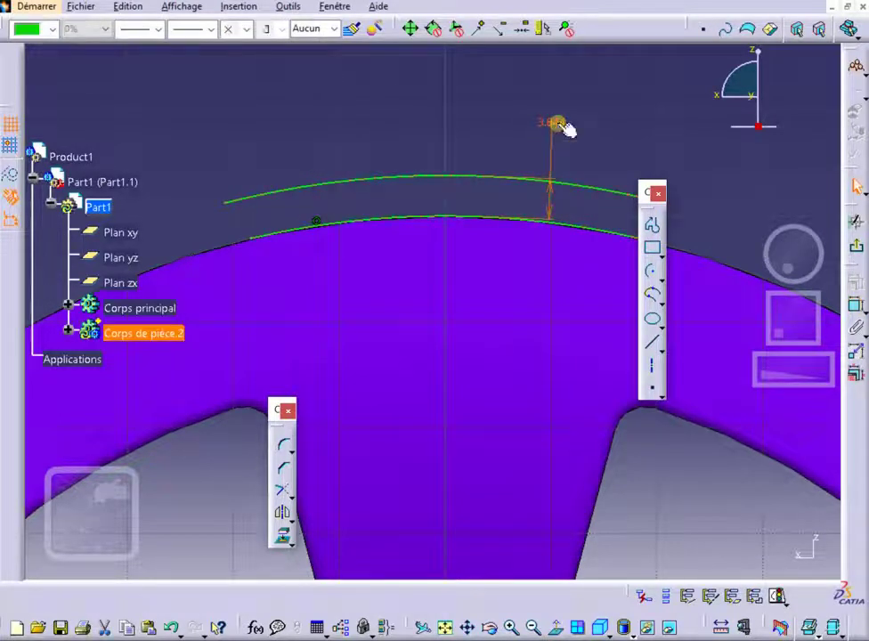
pyautogui.doubleClick(559, 125)
pyautogui.write('1')
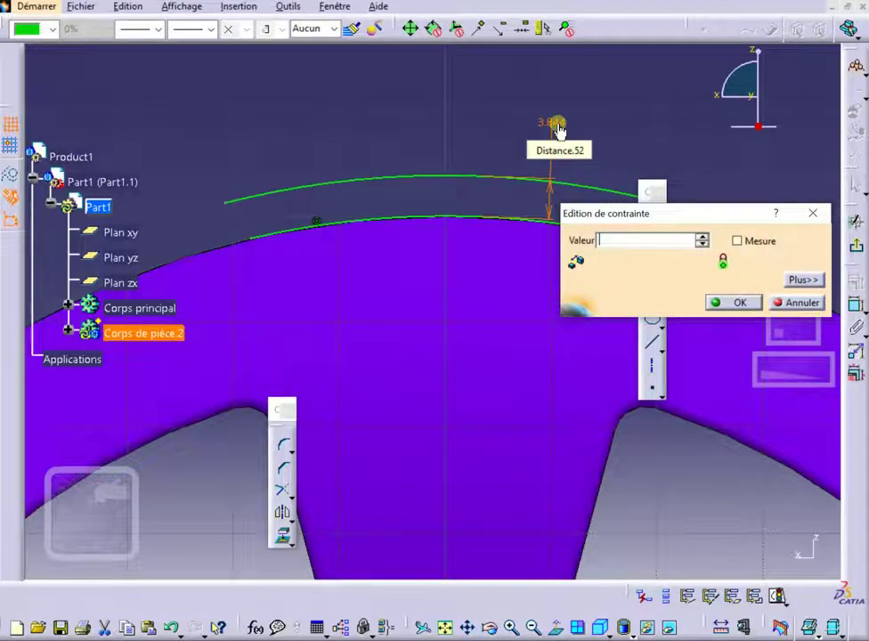
pyautogui.press('Return')
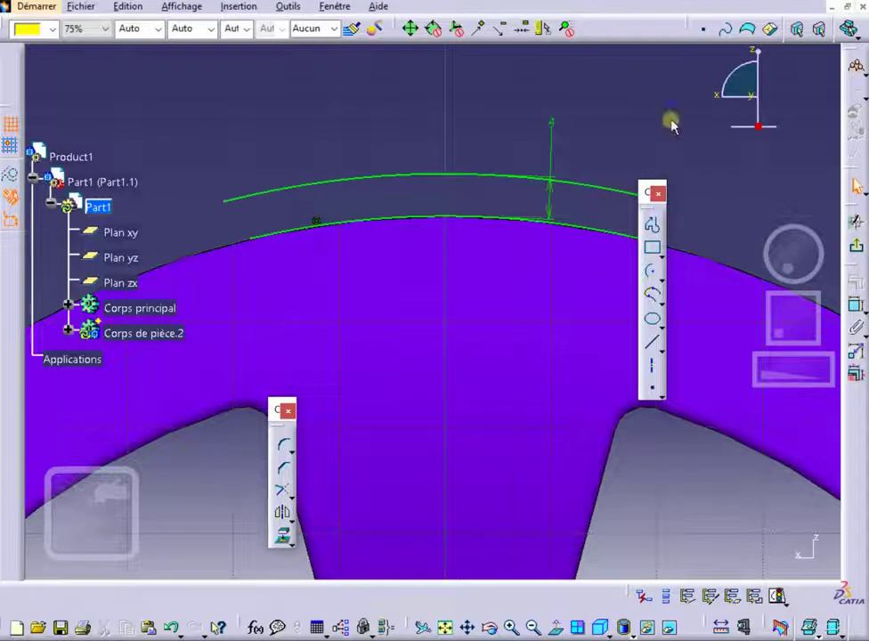
# Step: Sketch a line from the origin up through both arcs to beyond the rim, about 10° clockwise from the vertical axis
pyautogui.moveTo(506, 95)
pyautogui.mouseDown(button='middle')
pyautogui.moveTo(512, 215)
pyautogui.moveTo(547, 250)
pyautogui.moveTo(543, 153)
pyautogui.mouseUp(button='middle')
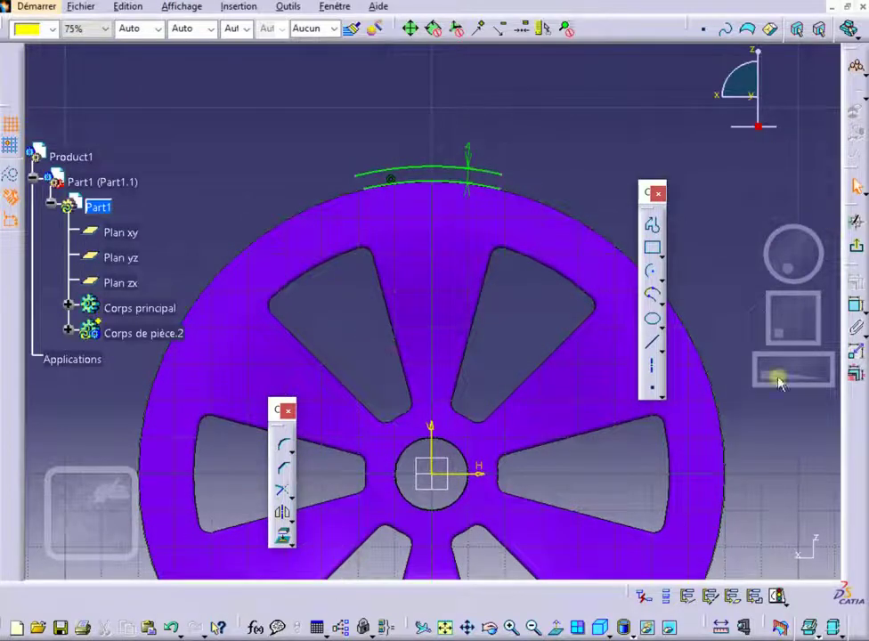
pyautogui.click(652, 348)
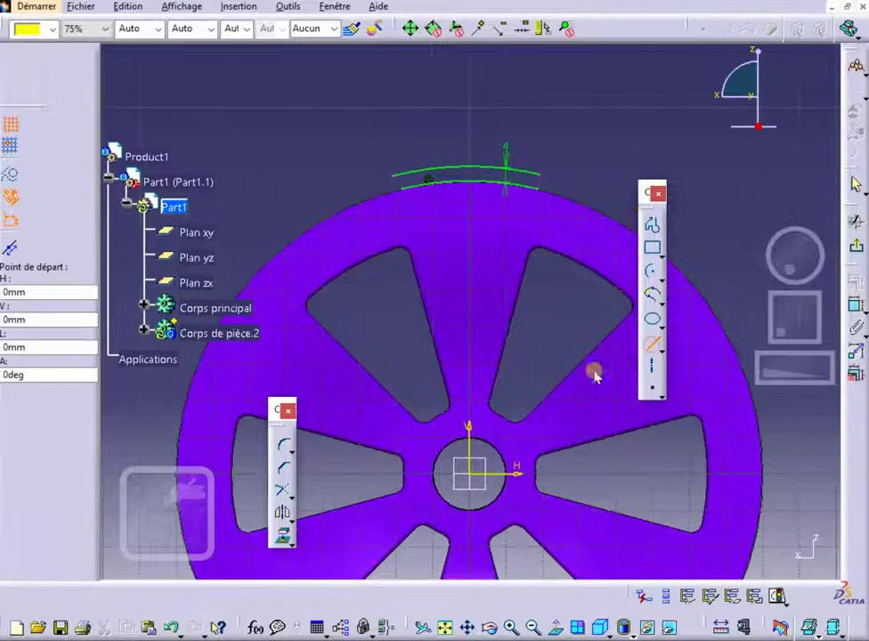
pyautogui.click(474, 476)
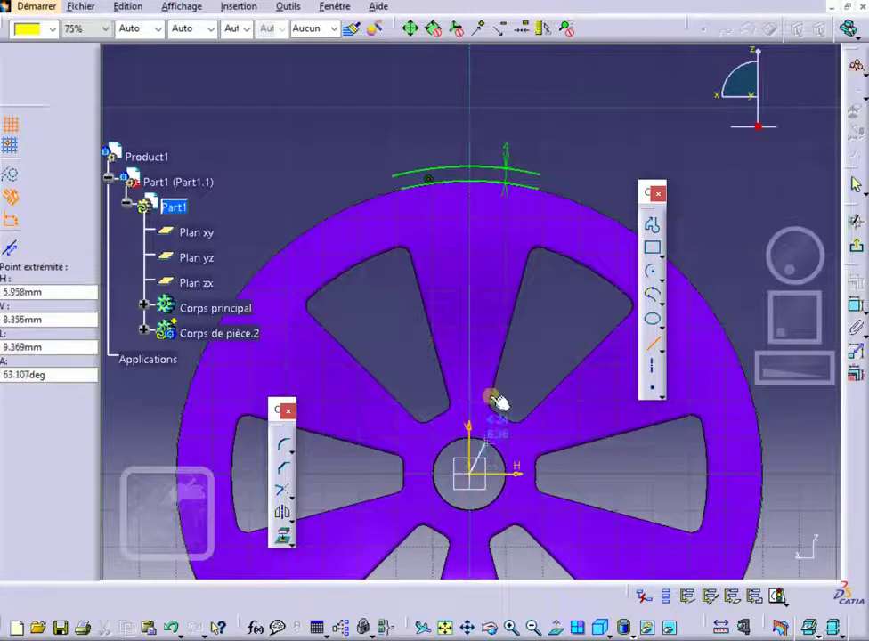
pyautogui.click(532, 130)
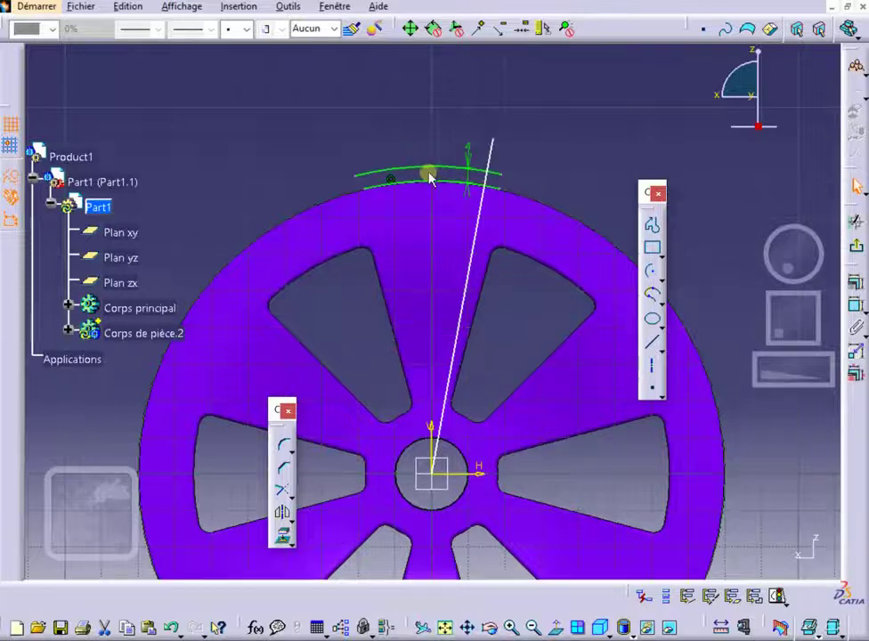
pyautogui.click(653, 343)
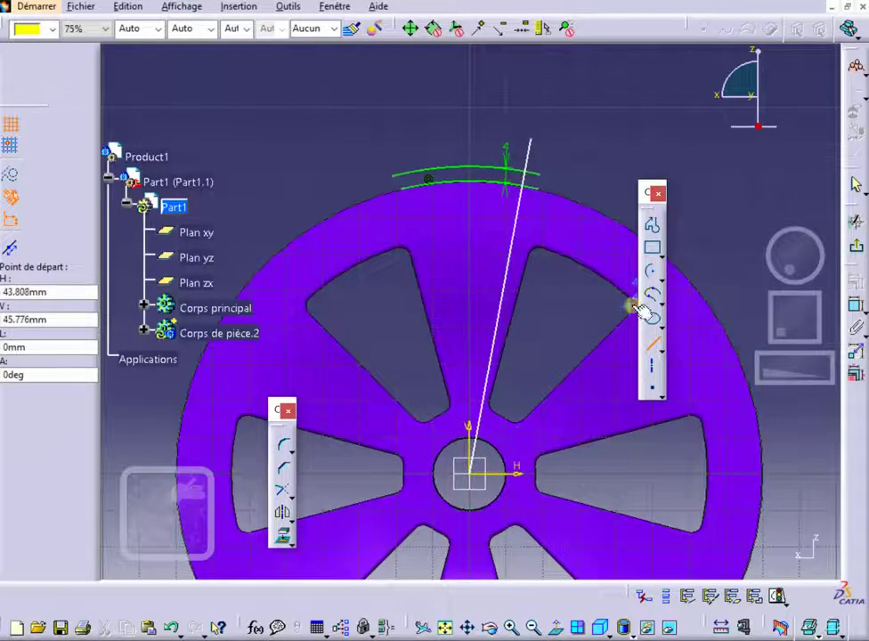
pyautogui.click(655, 194)
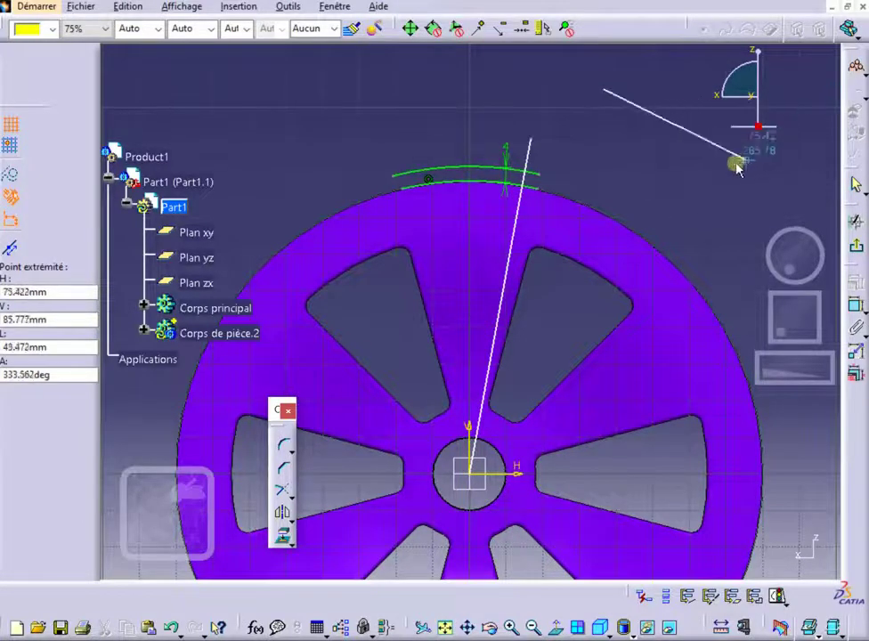
pyautogui.click(690, 183)
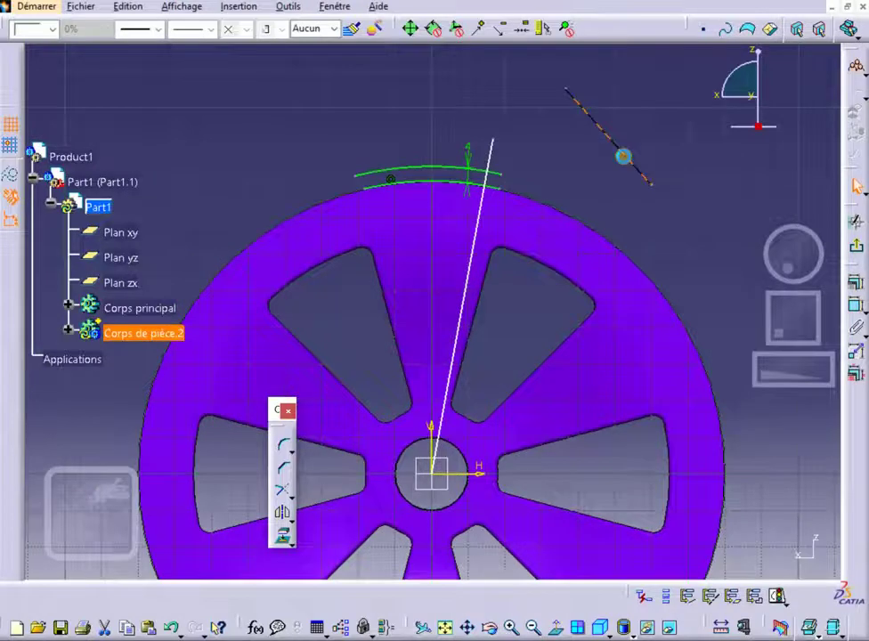
pyautogui.click(623, 156)
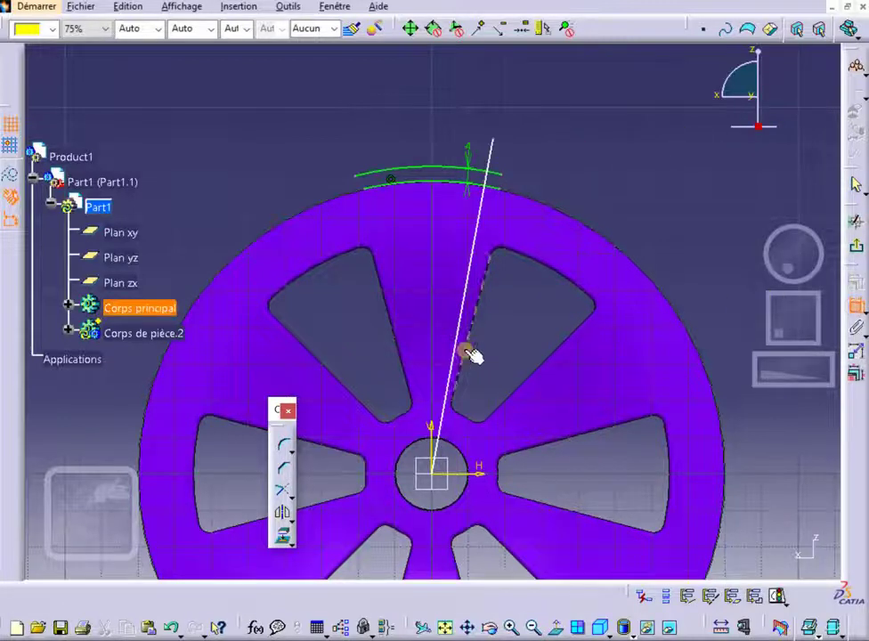
# Step: Dimension the angle between the radial line and the vertical axis and set it to 360/64 degrees
pyautogui.moveTo(447, 401); pyautogui.dragTo(436, 436)
pyautogui.click(436, 436)
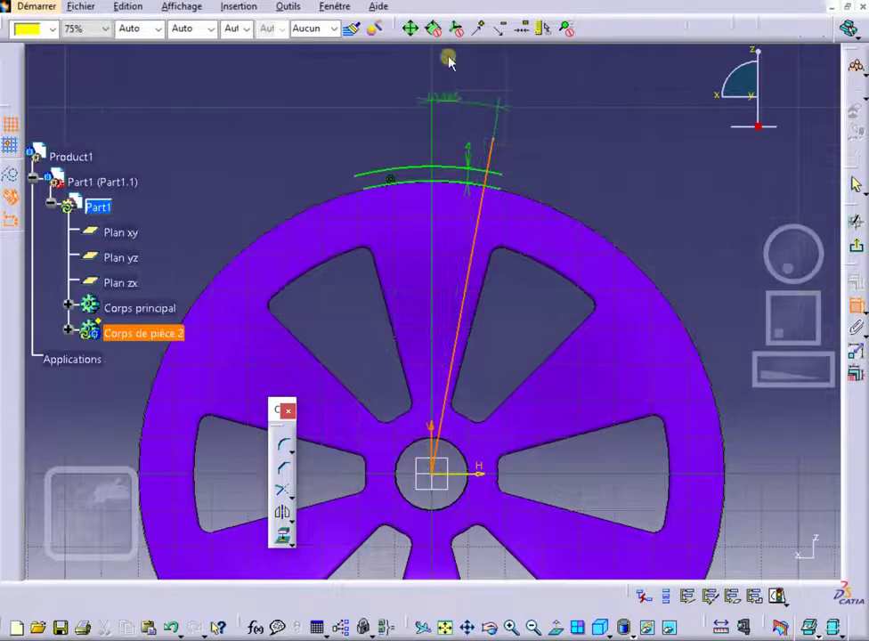
pyautogui.click(467, 89)
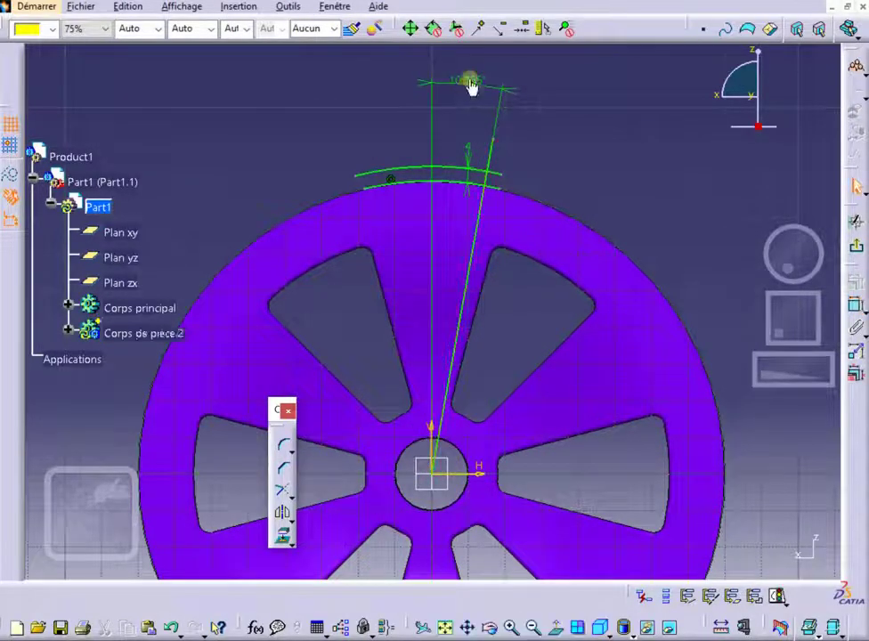
pyautogui.doubleClick(468, 80)
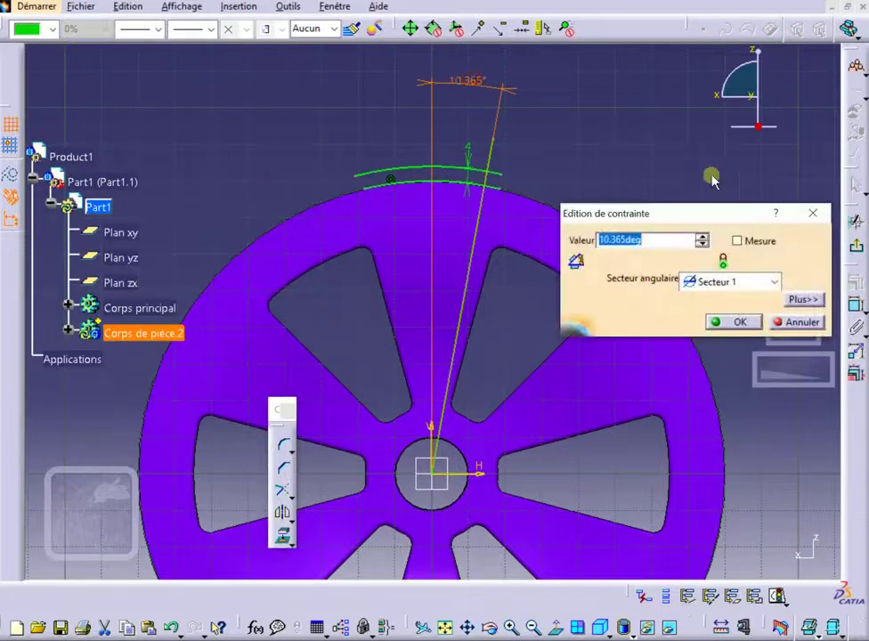
pyautogui.write('360/64')
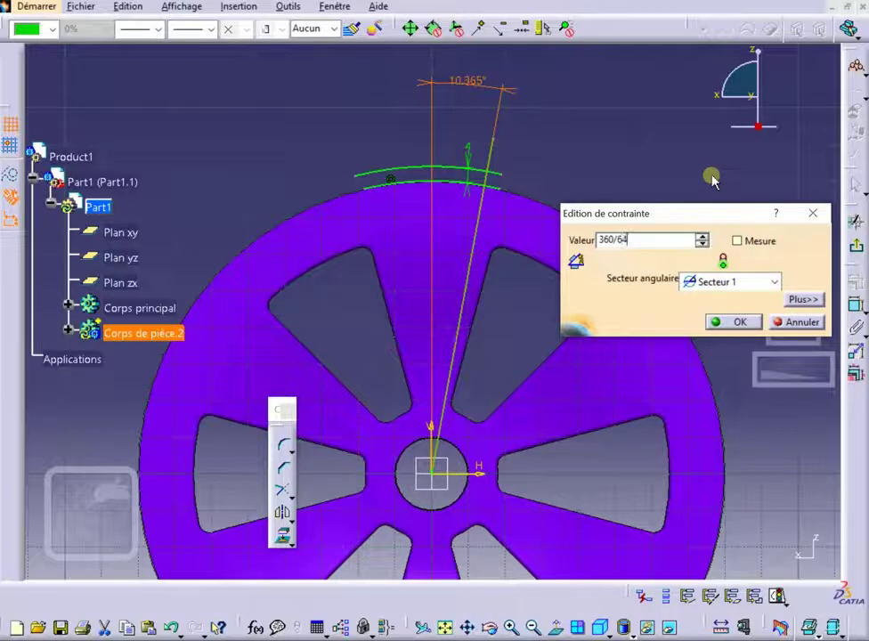
pyautogui.press('Return')
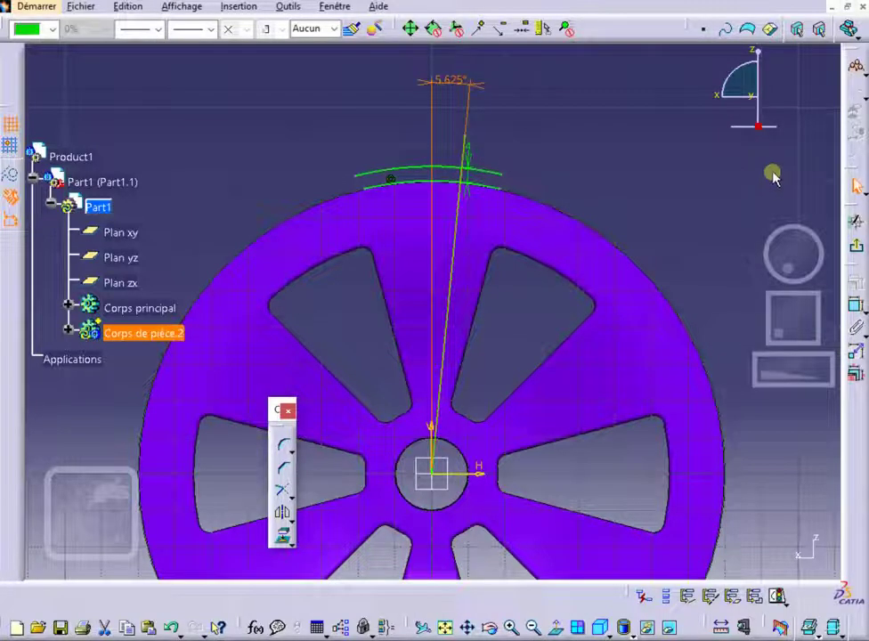
pyautogui.click(560, 158)
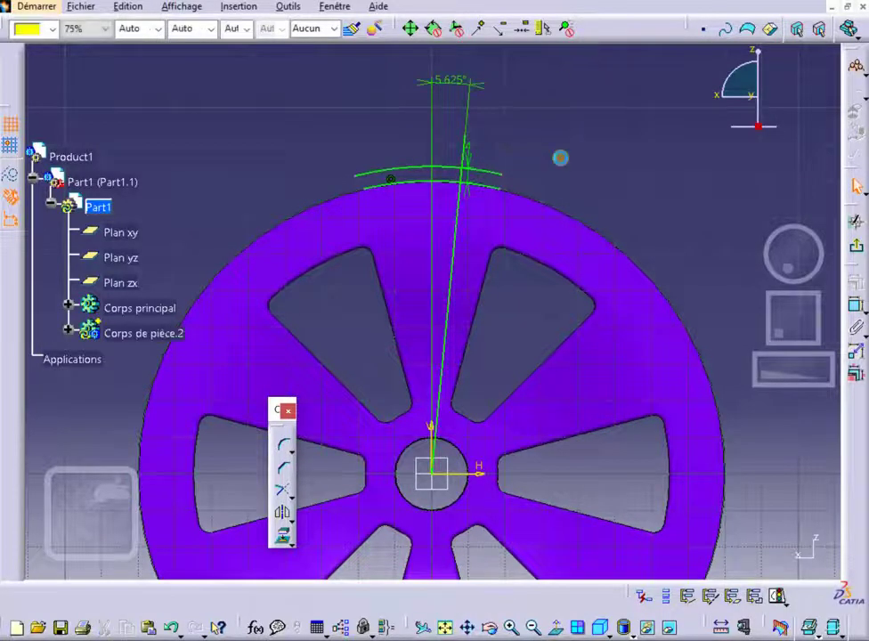
pyautogui.click(458, 277)
pyautogui.click(616, 175)
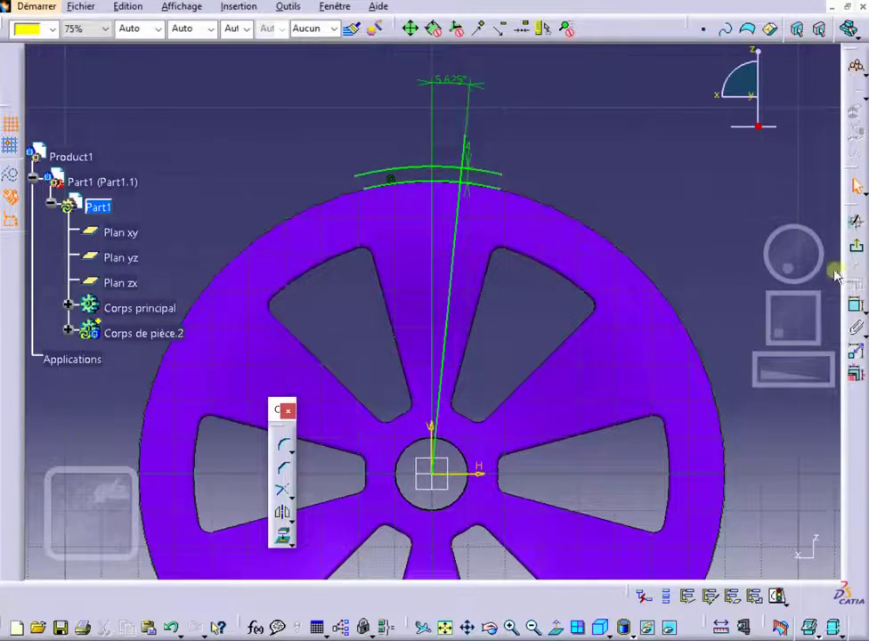
pyautogui.click(283, 514)
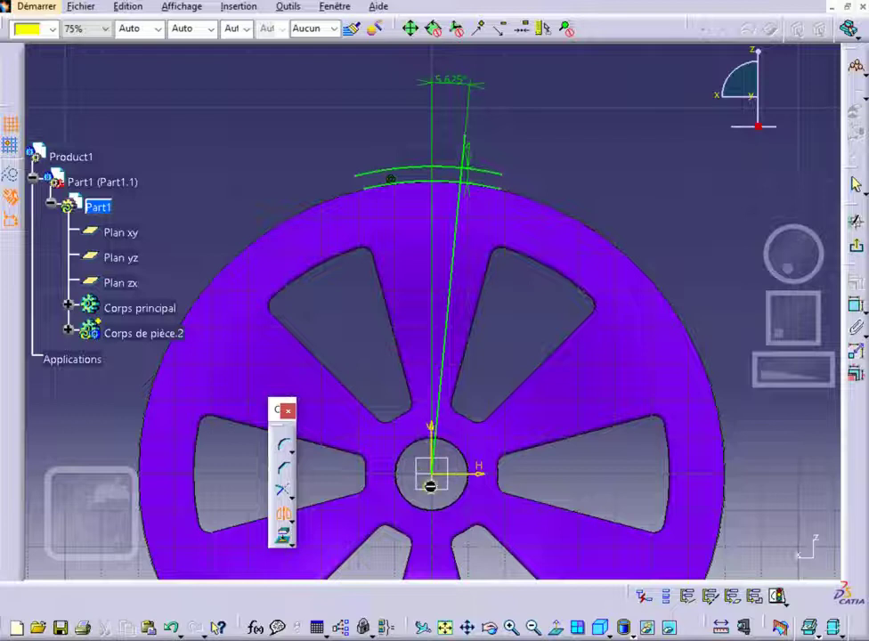
pyautogui.moveTo(430, 486); pyautogui.dragTo(420, 174, button='middle')
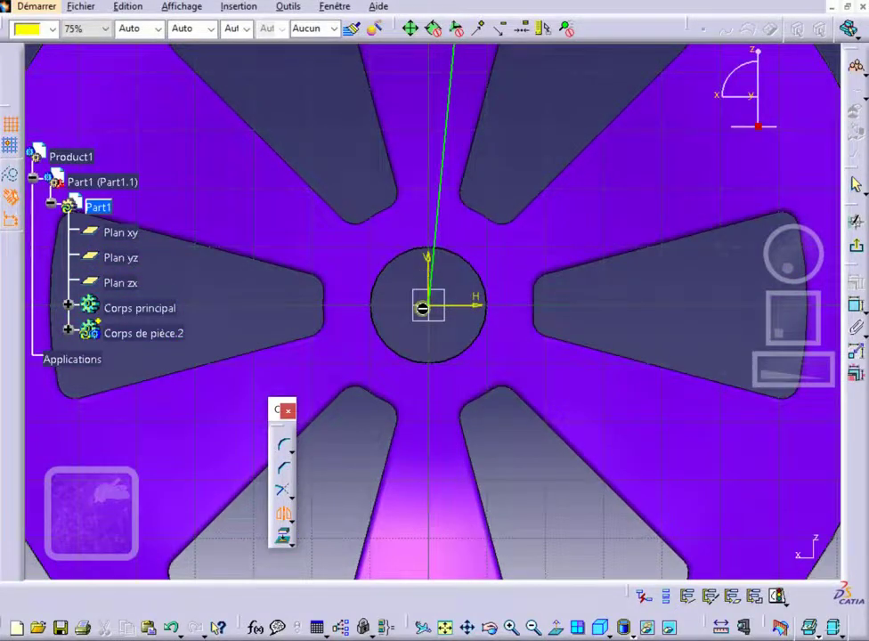
pyautogui.moveTo(419, 306); pyautogui.dragTo(420, 236, button='middle')
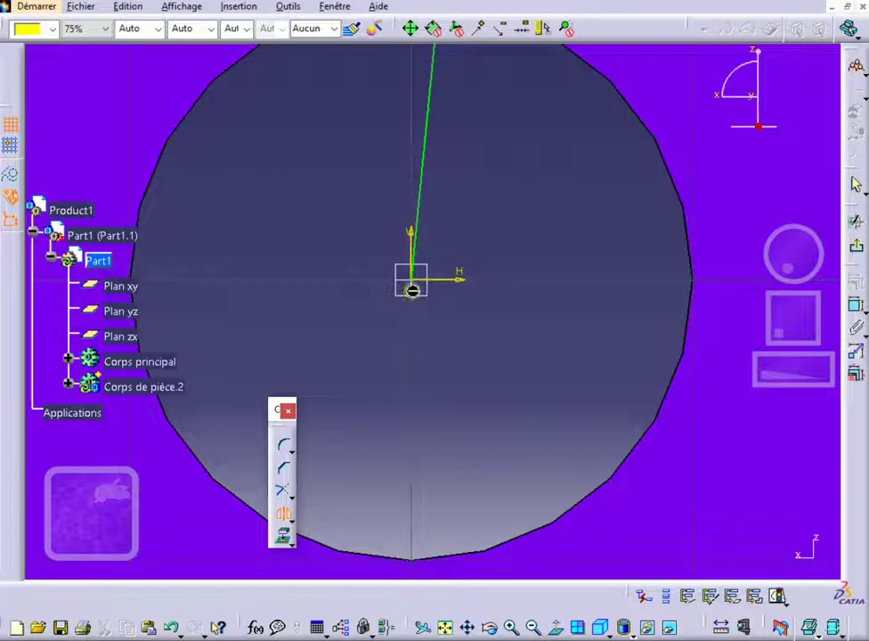
pyautogui.moveTo(588, 365); pyautogui.dragTo(485, 390, button='middle')
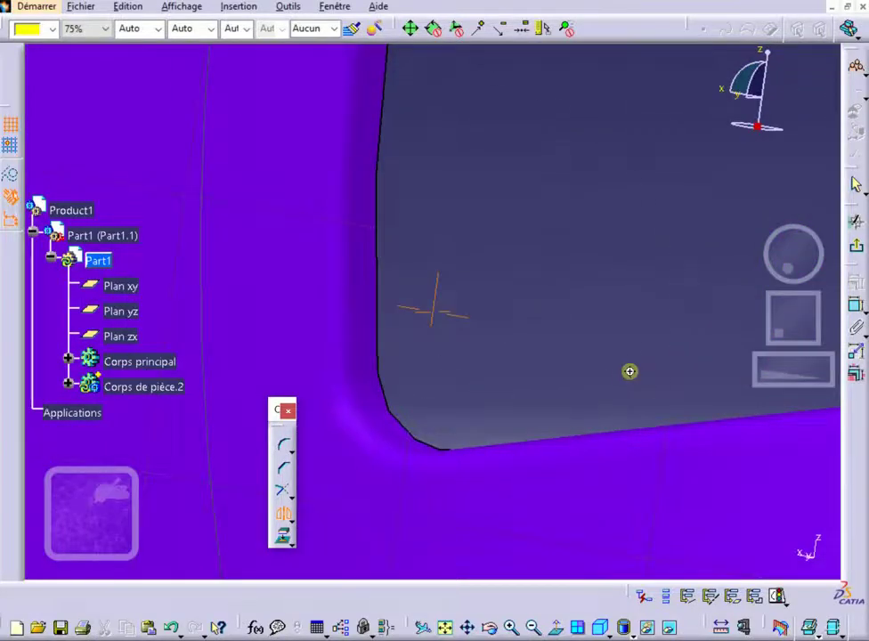
pyautogui.moveTo(629, 371); pyautogui.dragTo(570, 393, button='middle')
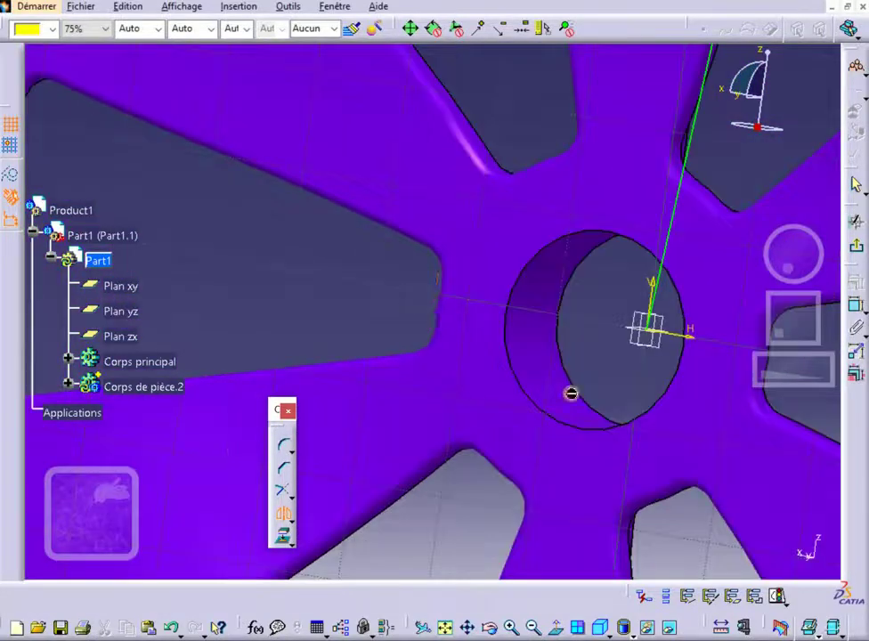
pyautogui.moveTo(632, 365); pyautogui.dragTo(618, 388, button='middle')
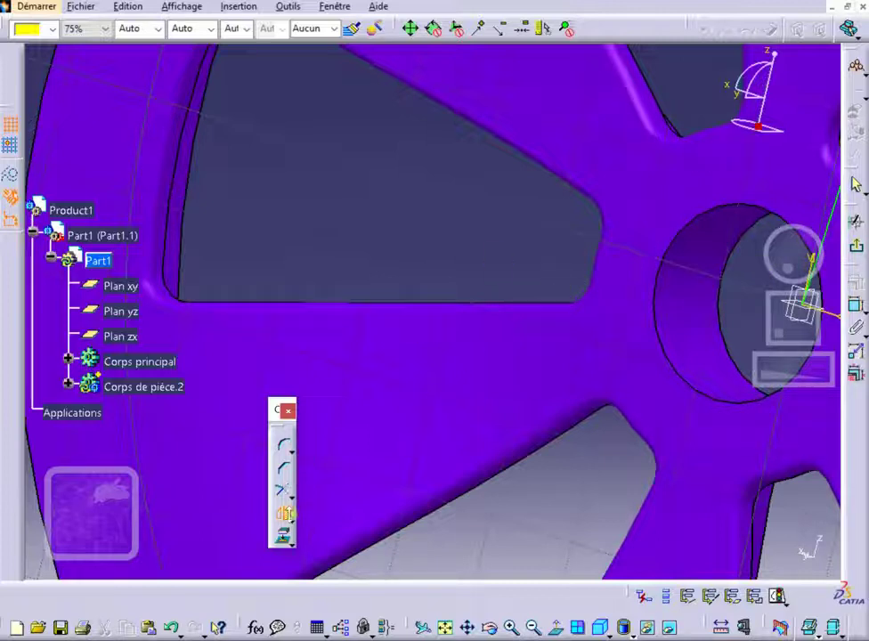
pyautogui.click(289, 518)
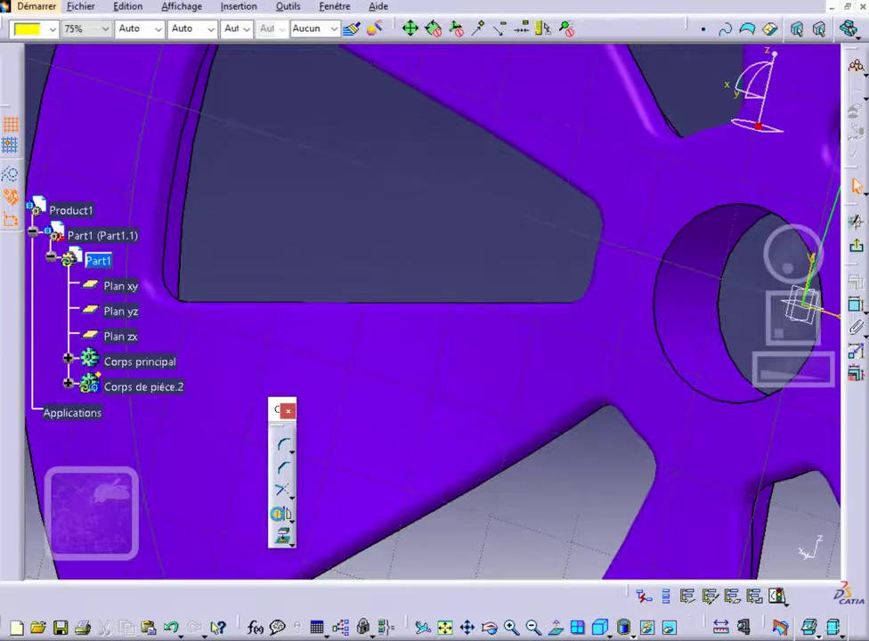
pyautogui.scroll(-5, 436, 418)
pyautogui.moveTo(523, 440); pyautogui.dragTo(861, 483, button='middle')
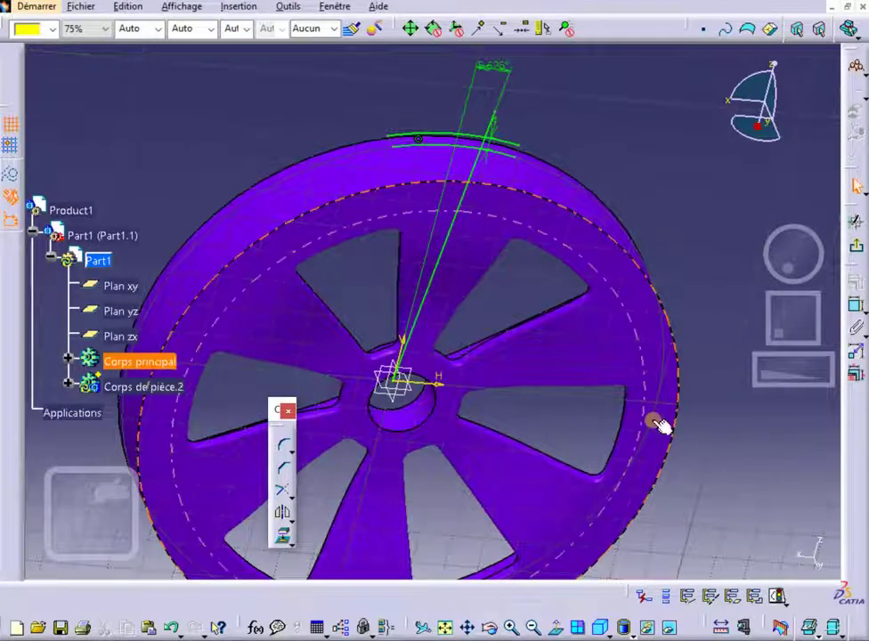
pyautogui.moveTo(655, 416); pyautogui.dragTo(623, 385, button='middle')
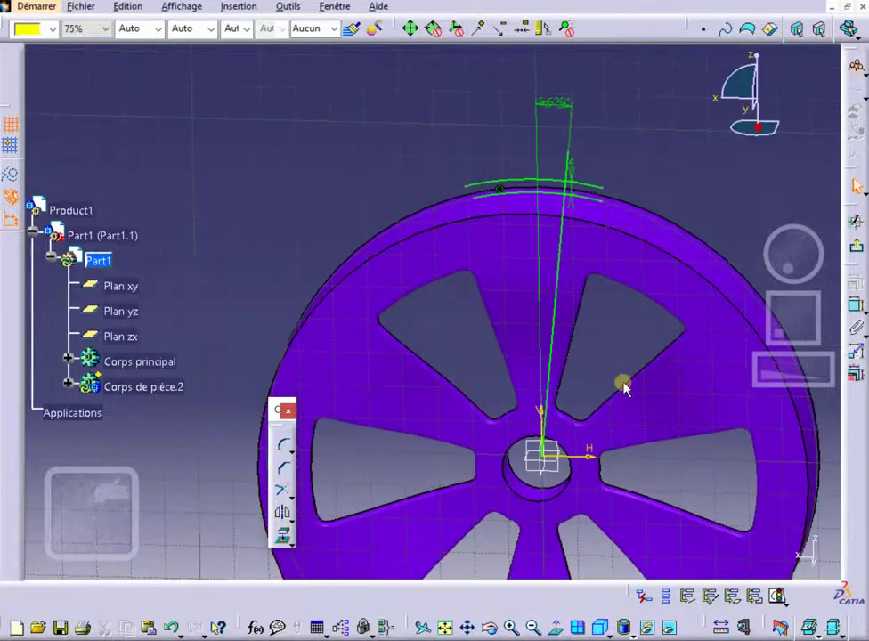
# Step: Show the Profile toolbar and sketch a vertical axis line about 41 mm long upward from the origin
pyautogui.rightClick(852, 463)
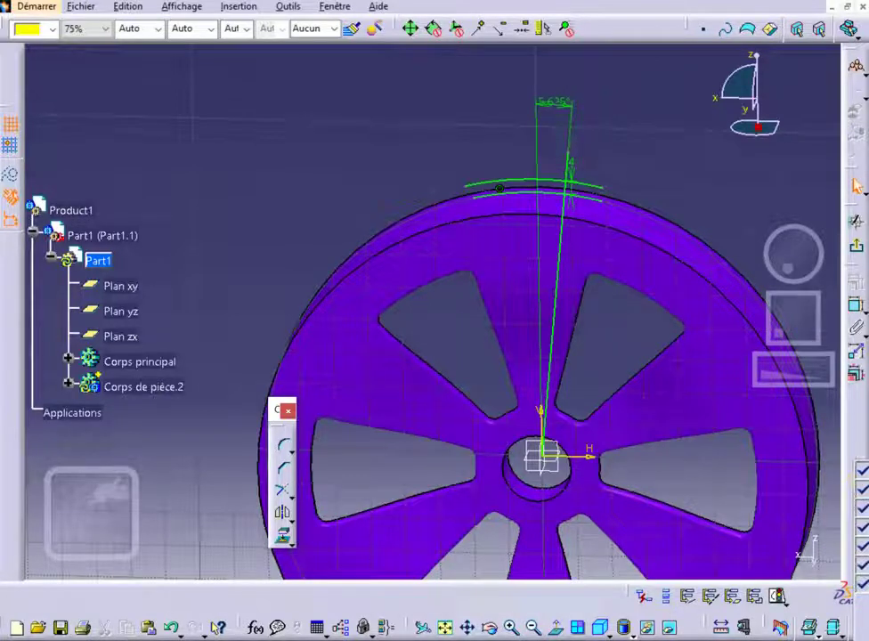
pyautogui.click(863, 603)
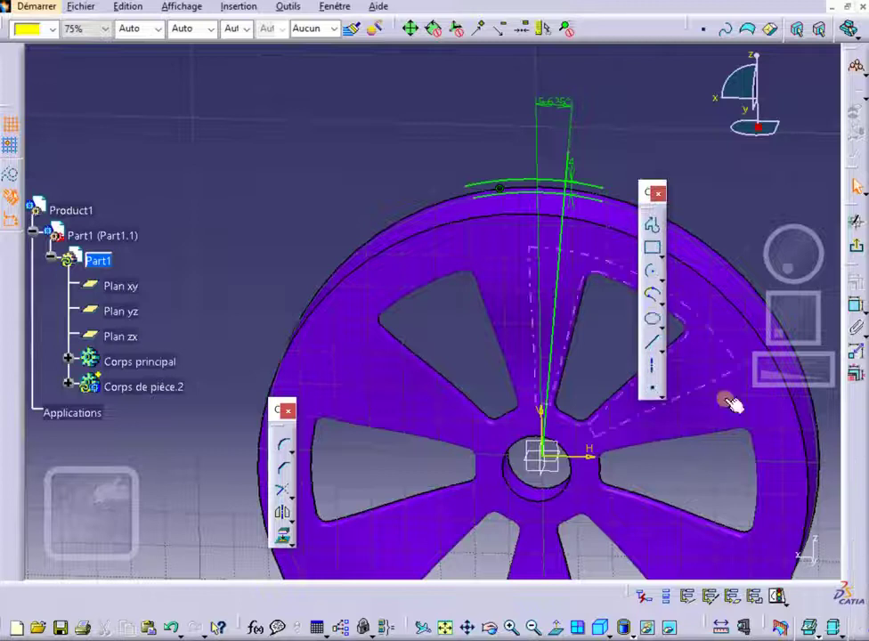
pyautogui.click(652, 367)
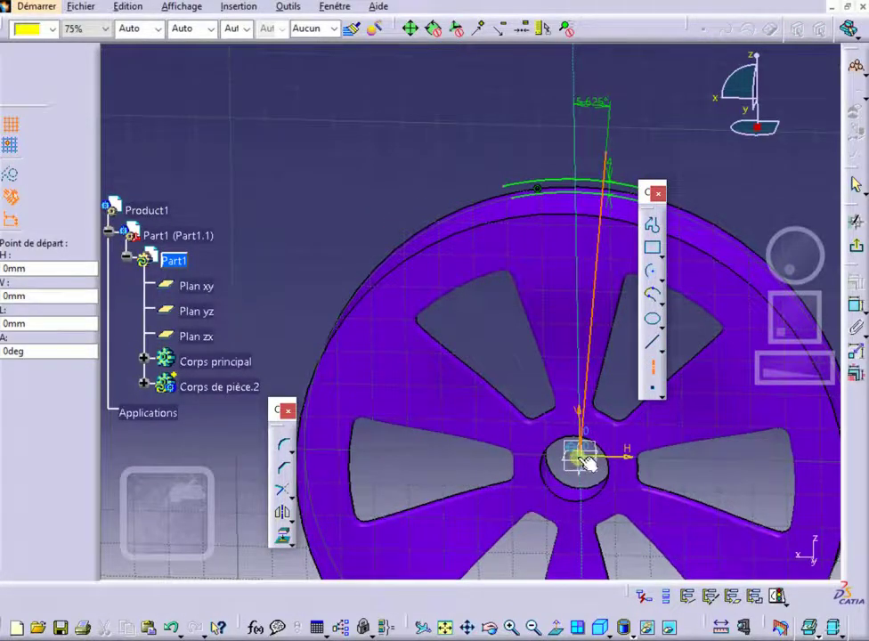
pyautogui.click(581, 460)
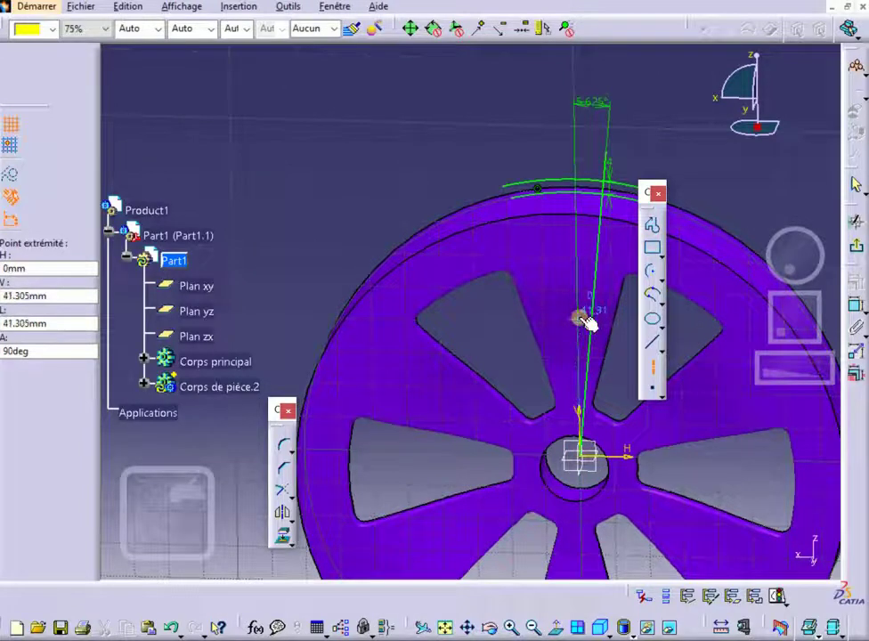
pyautogui.click(583, 318)
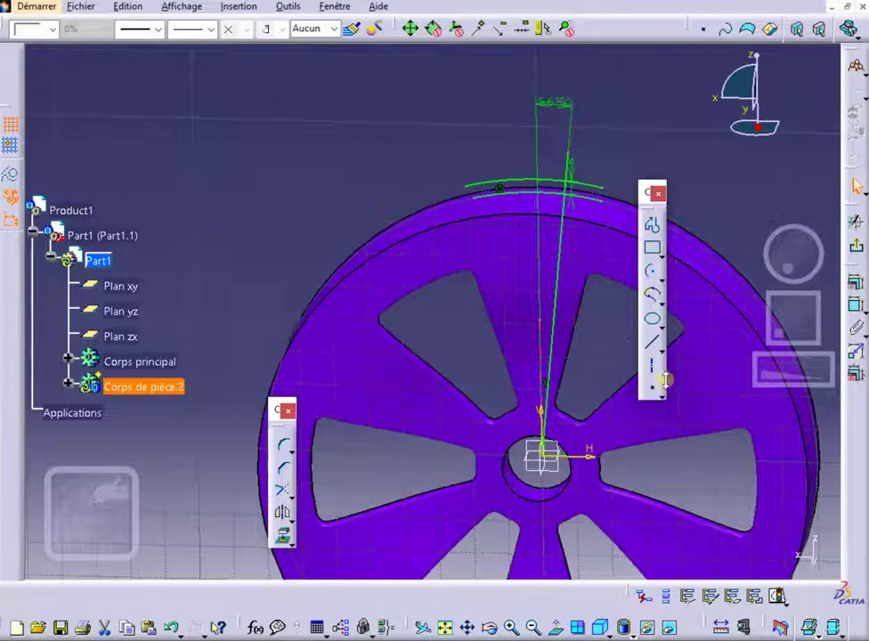
# Step: Mirror the angled radial line about the vertical axis line
pyautogui.click(384, 431)
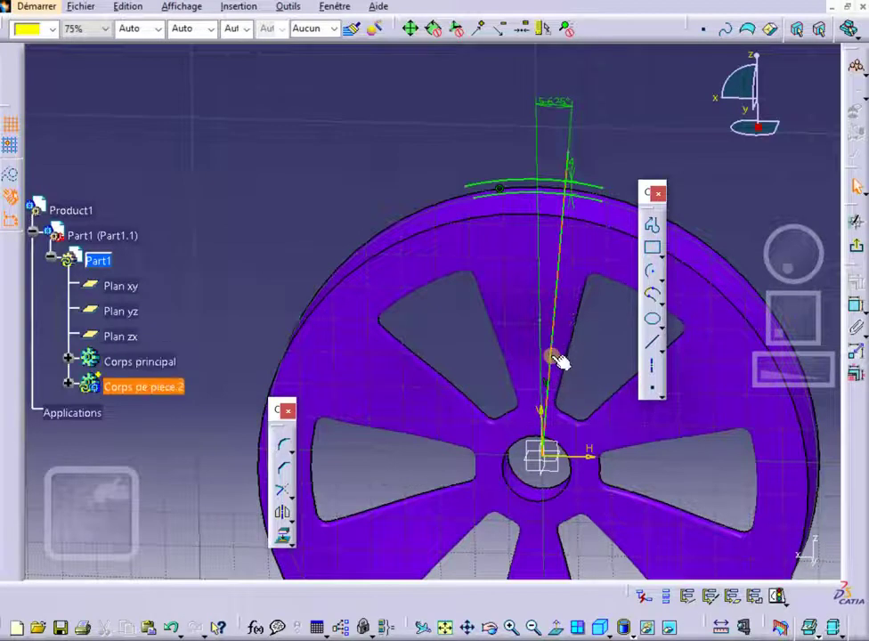
pyautogui.keyDown('ctrl'); pyautogui.click(558, 359); pyautogui.keyUp('ctrl')
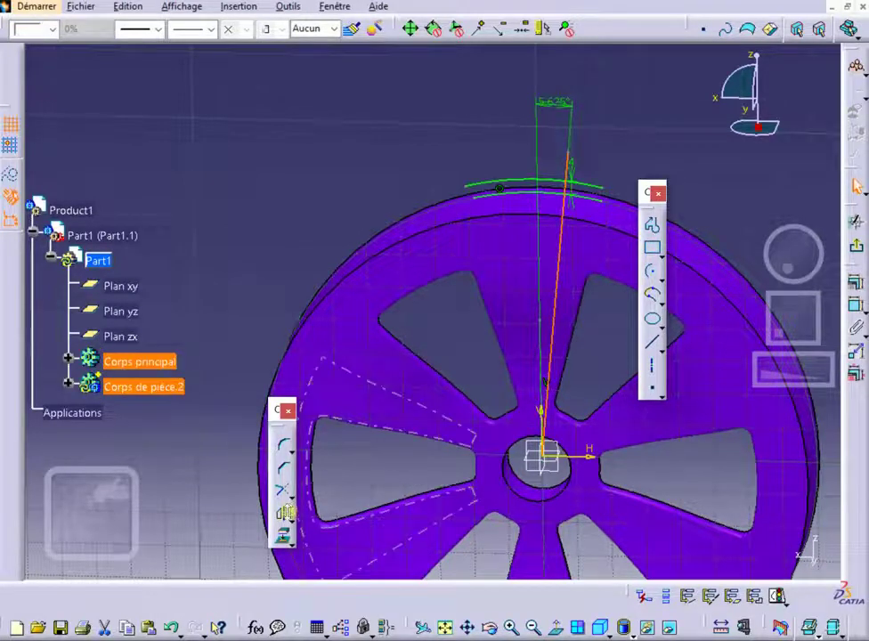
pyautogui.click(540, 387)
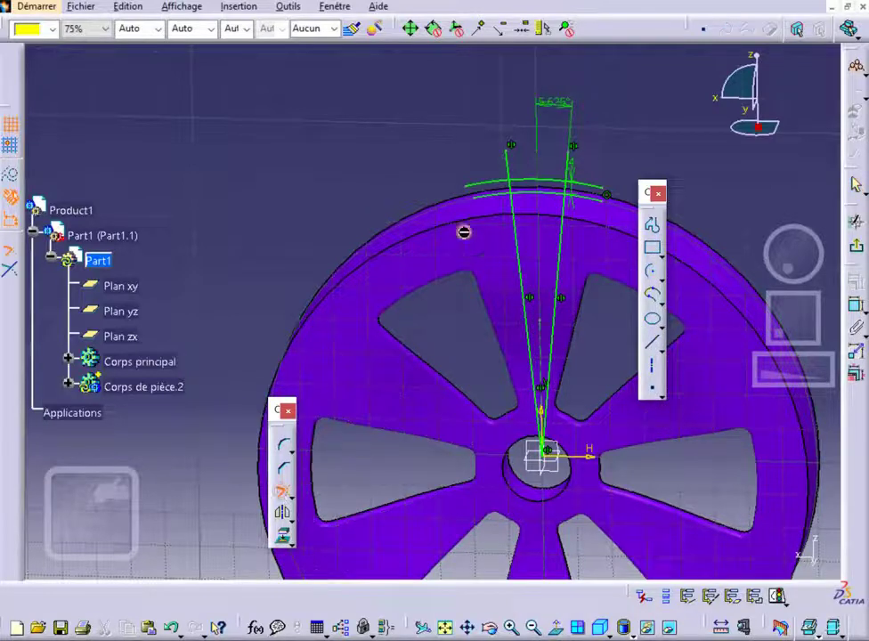
# Step: Trim the two arcs and both radial lines at their intersections into a closed four-sided profile and exit the sketch
pyautogui.middleClick(542, 189)
pyautogui.moveTo(542, 186); pyautogui.dragTo(438, 186, button='middle')
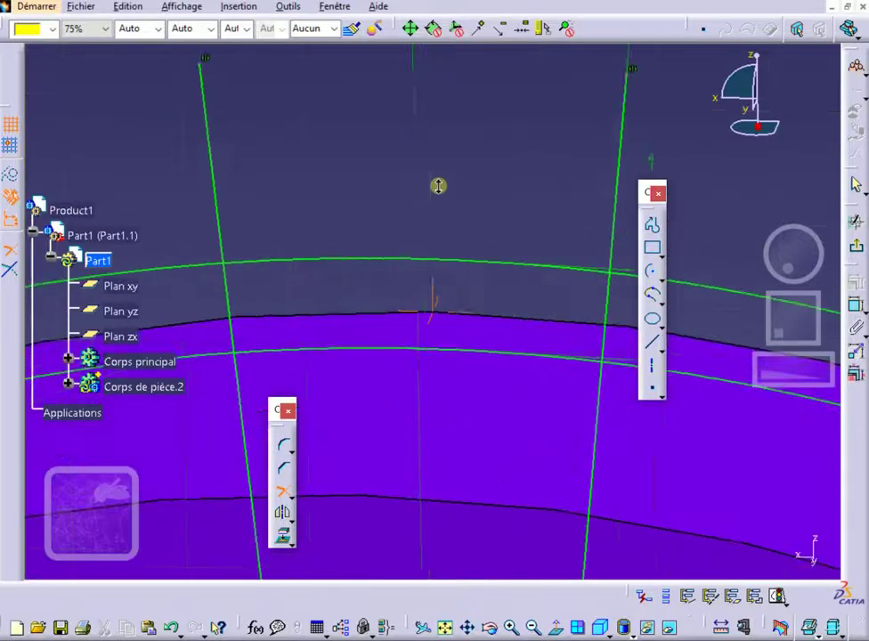
pyautogui.click(233, 294)
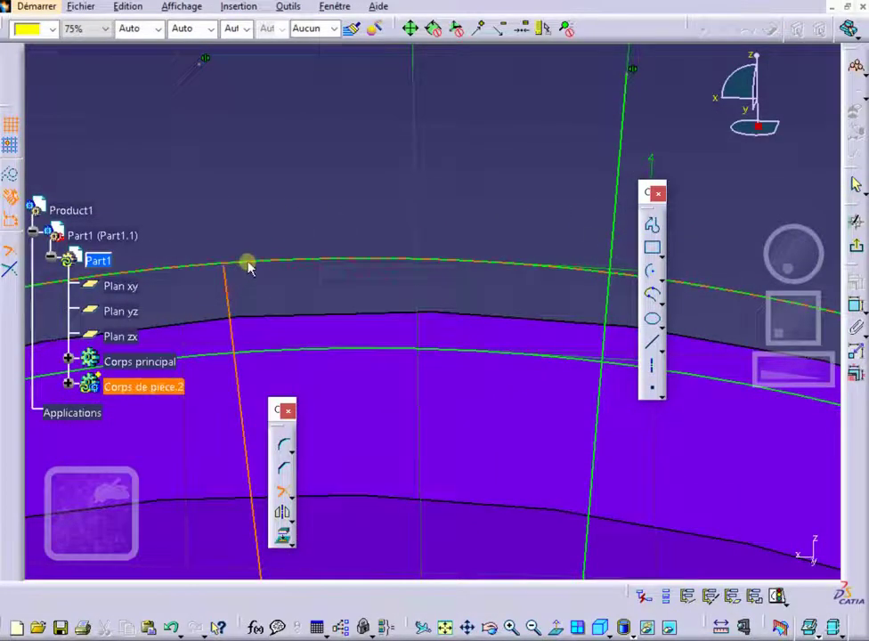
pyautogui.click(248, 264)
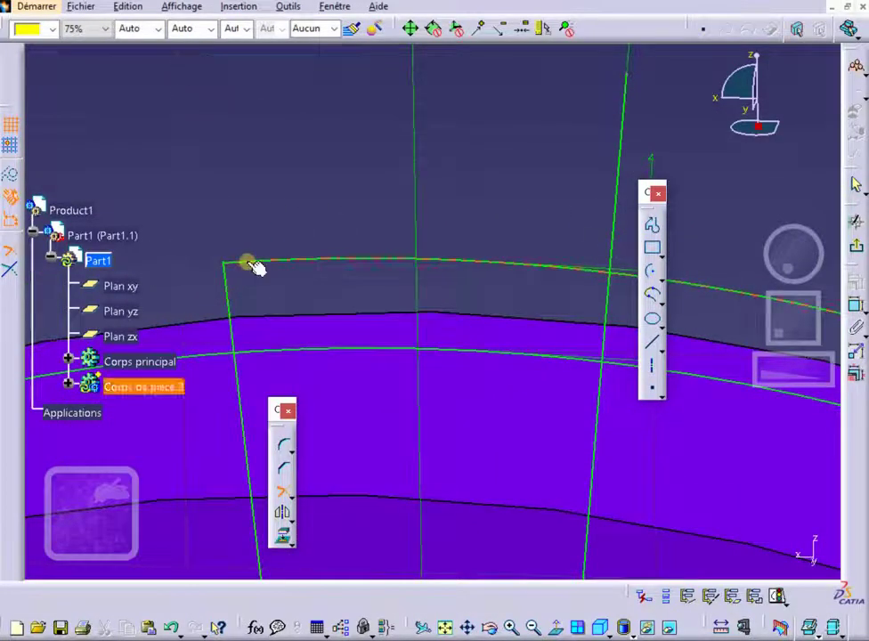
pyautogui.click(565, 268)
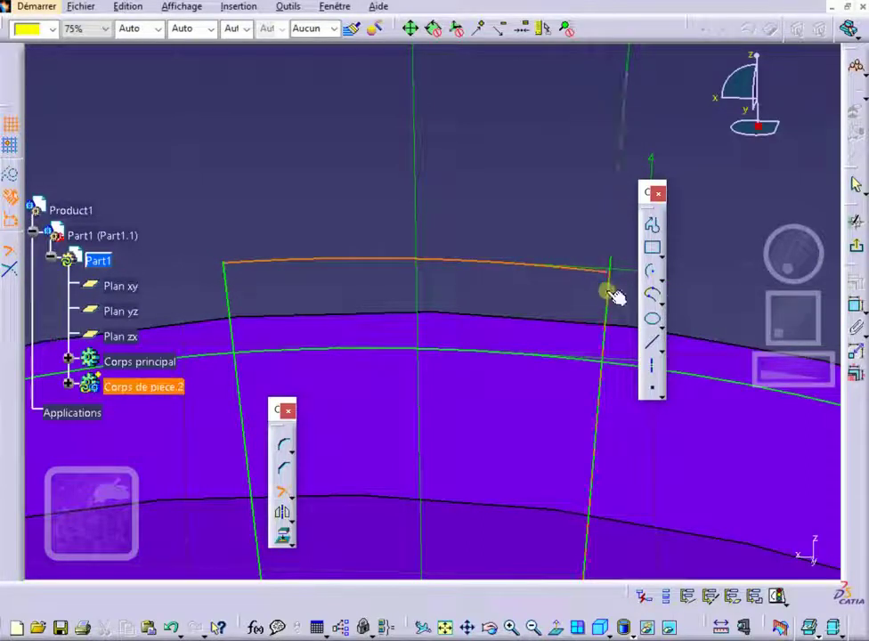
pyautogui.click(606, 289)
pyautogui.click(606, 328)
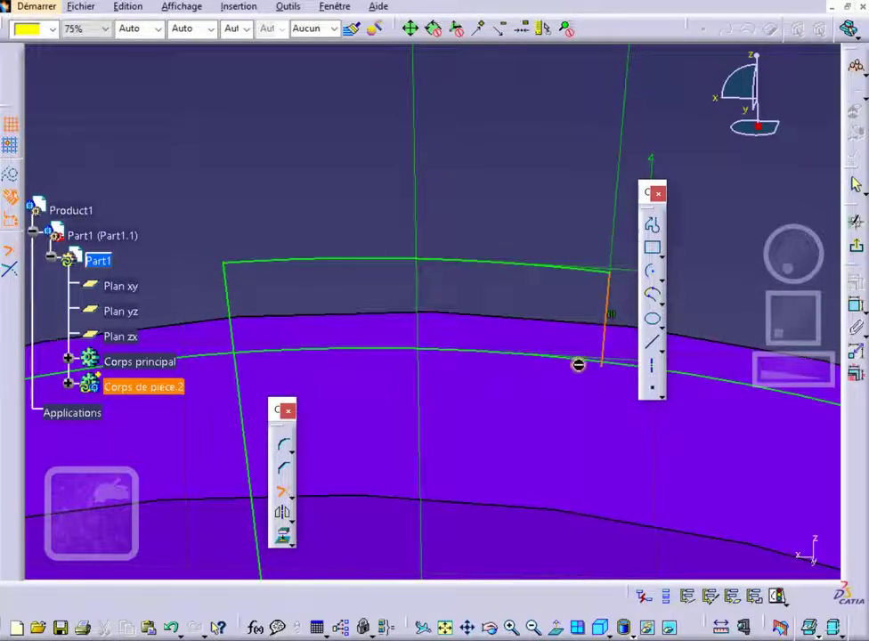
pyautogui.click(590, 361)
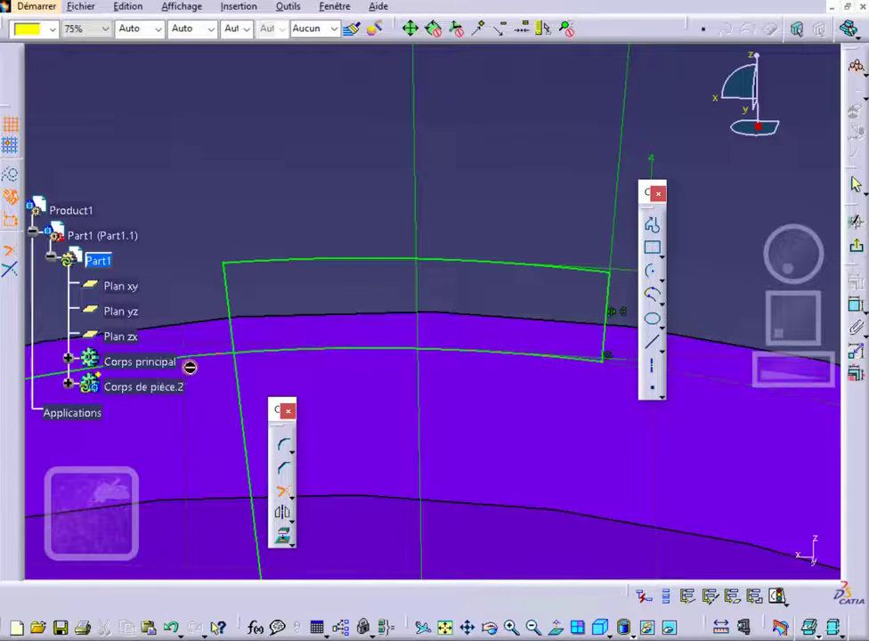
pyautogui.click(259, 352)
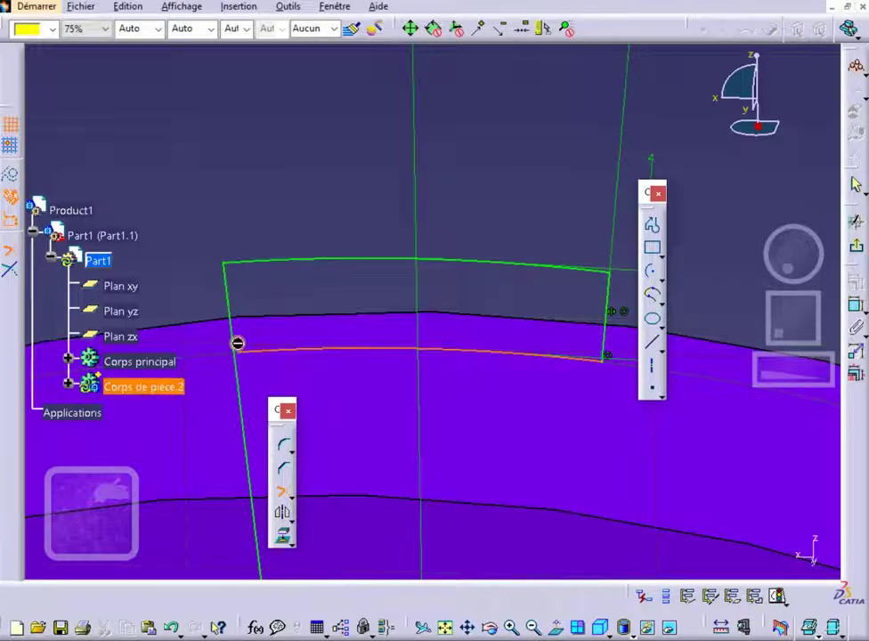
pyautogui.click(235, 346)
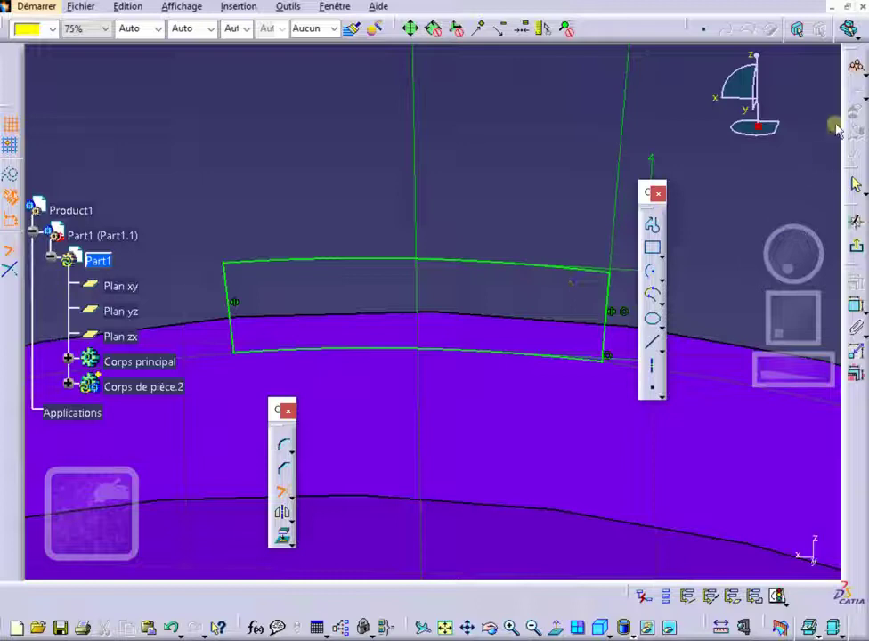
pyautogui.click(852, 246)
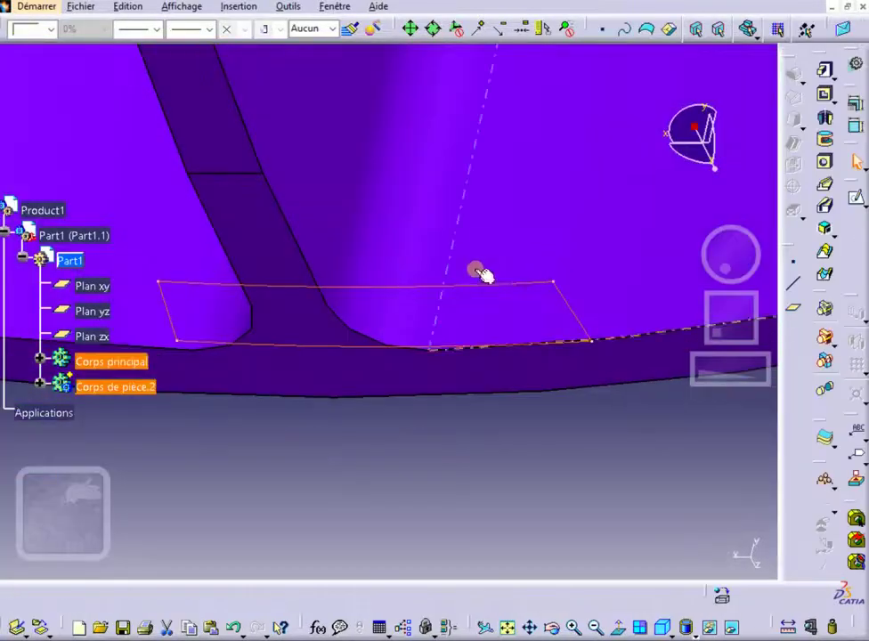
# Step: Set up an extrusion of the rim profile with 20 mm for the first limit and 8 mm for the second limit
pyautogui.moveTo(481, 273); pyautogui.dragTo(506, 406, button='middle')
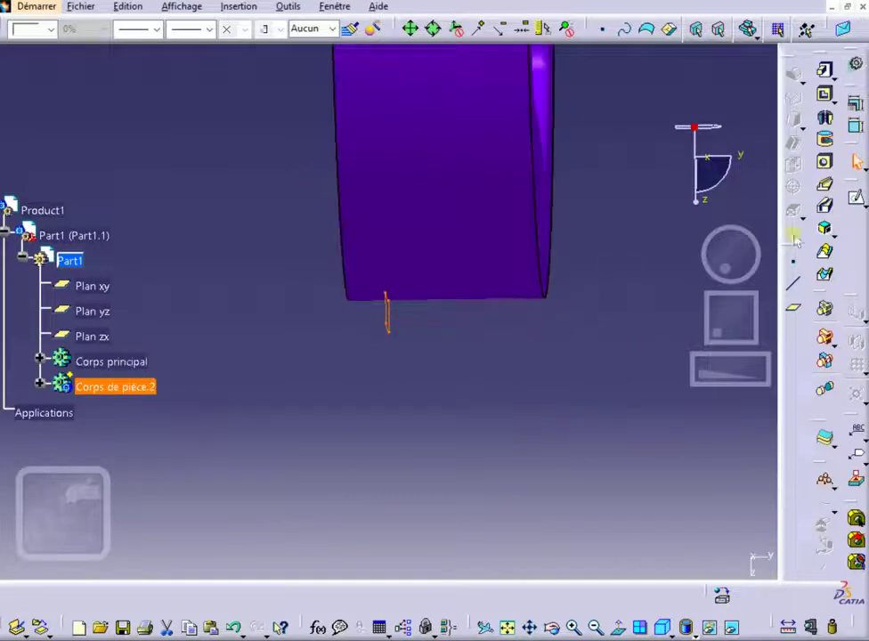
pyautogui.click(826, 70)
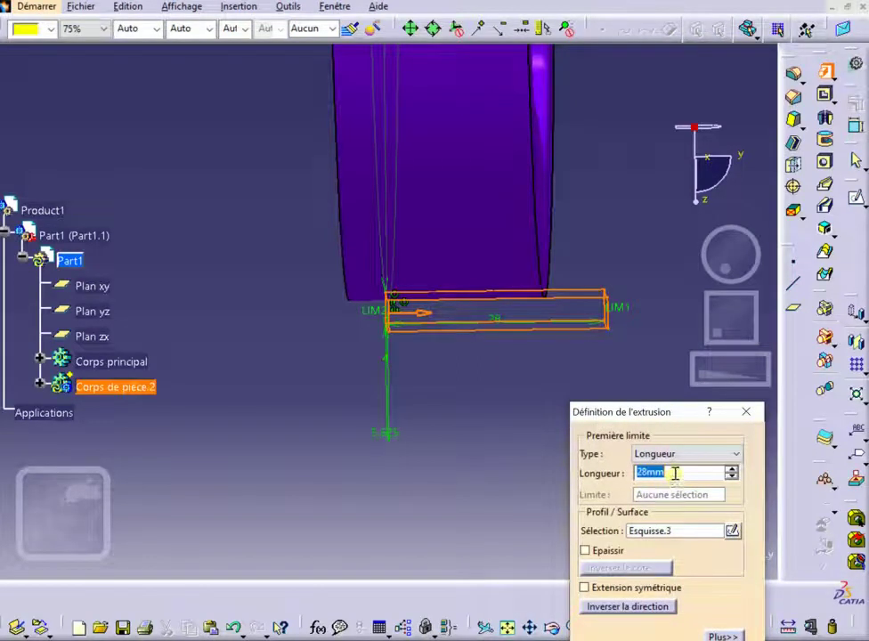
pyautogui.moveTo(675, 473); pyautogui.dragTo(595, 478)
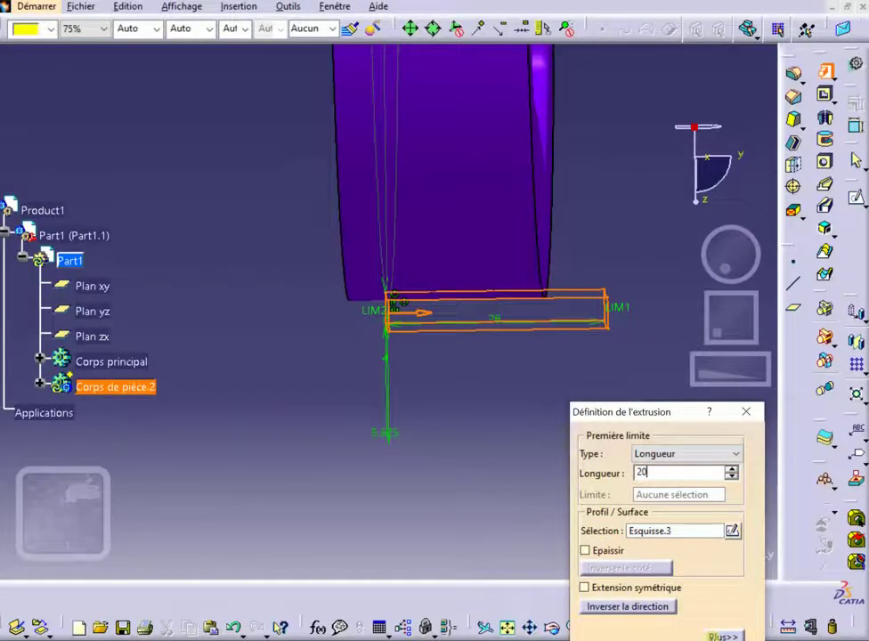
pyautogui.click(719, 635)
pyautogui.click(833, 471)
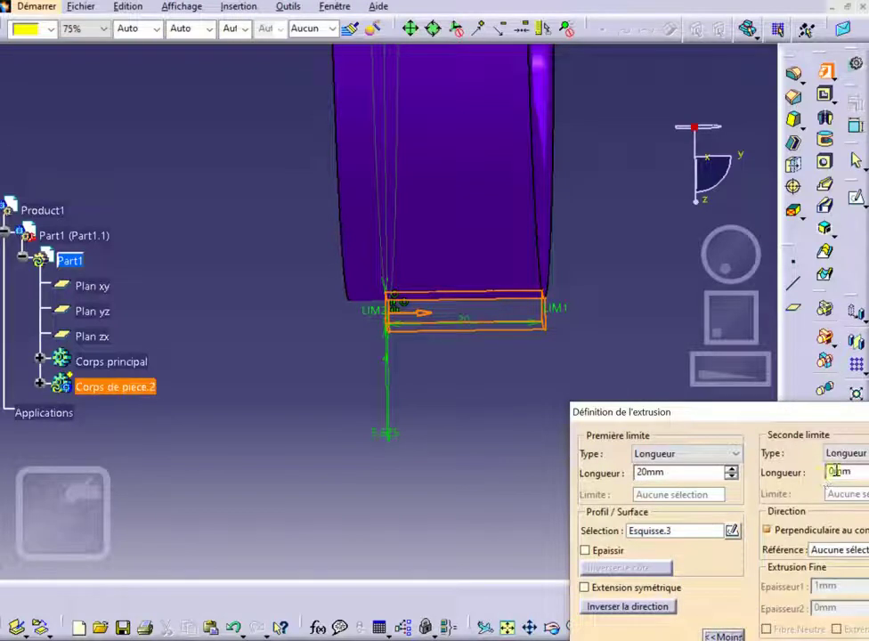
pyautogui.moveTo(833, 473); pyautogui.dragTo(821, 473)
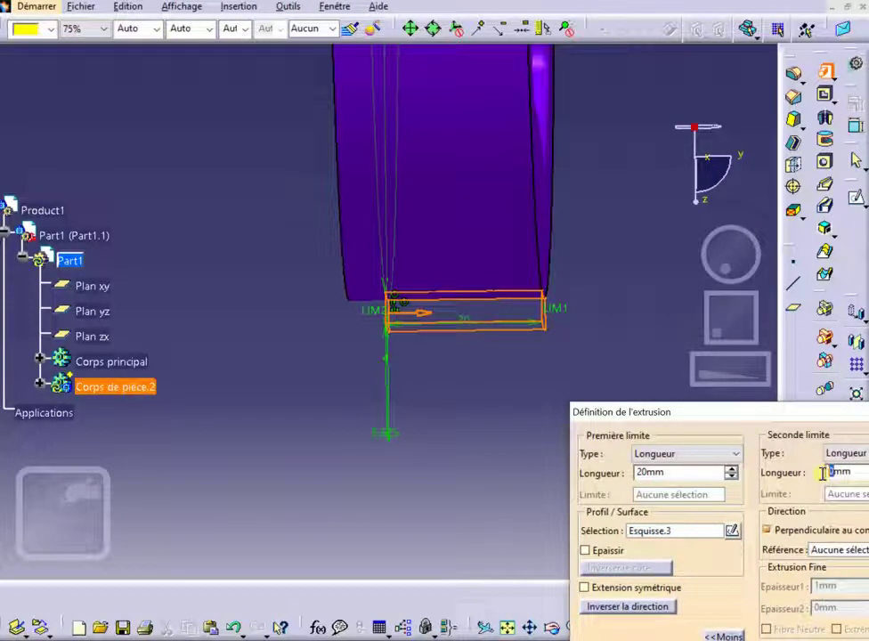
pyautogui.write('8')
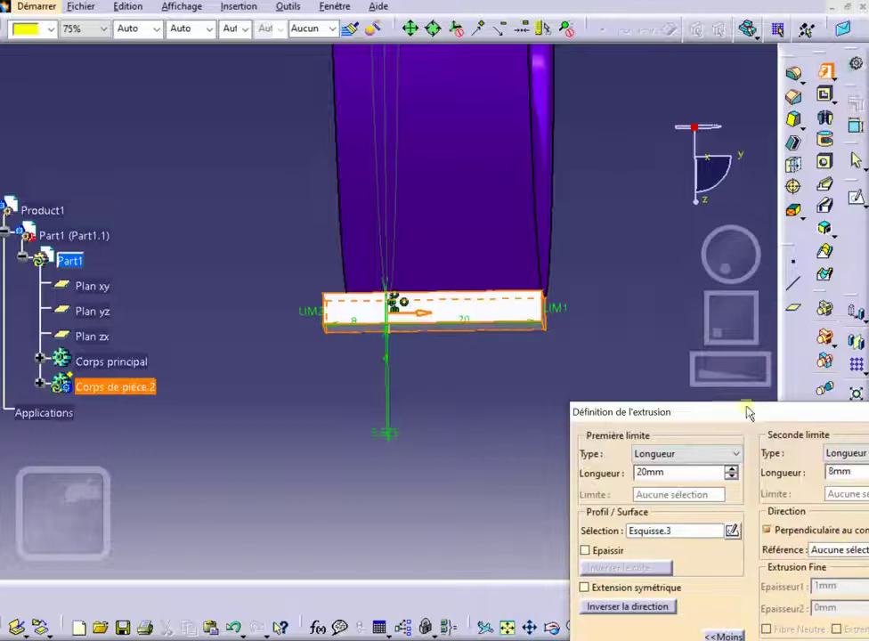
# Step: Adjust the extrusion's second limit so the block ends flush with the rim's edge, and complete the extrusion
pyautogui.moveTo(748, 412); pyautogui.dragTo(512, 436)
pyautogui.moveTo(595, 369); pyautogui.dragTo(568, 438, button='middle')
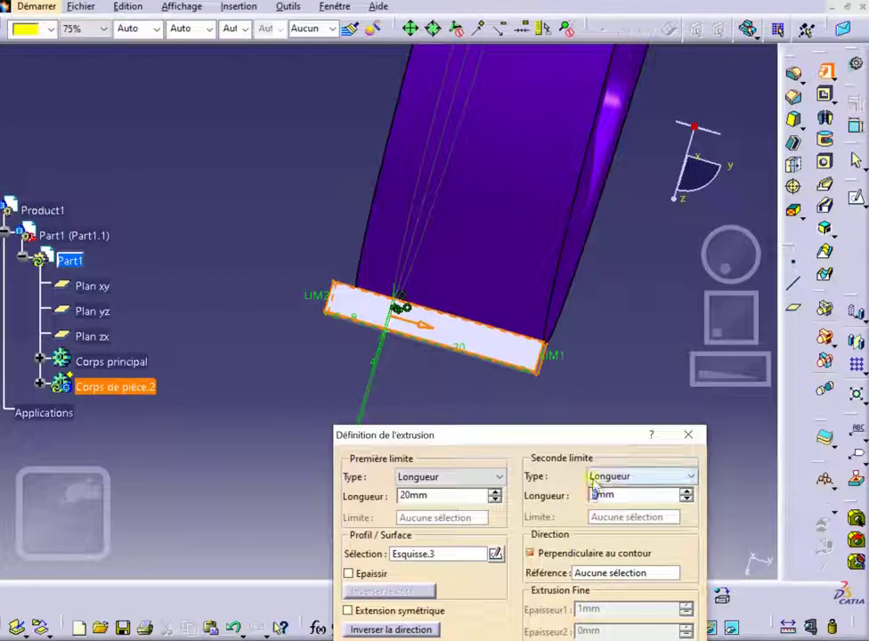
pyautogui.press('Escape')
pyautogui.moveTo(543, 472); pyautogui.dragTo(596, 212, button='middle')
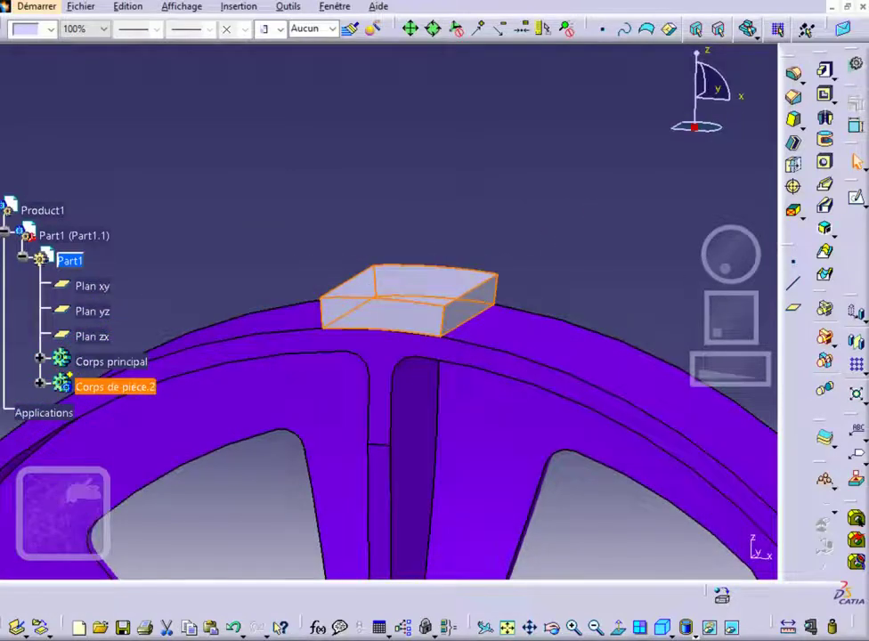
pyautogui.click(623, 175)
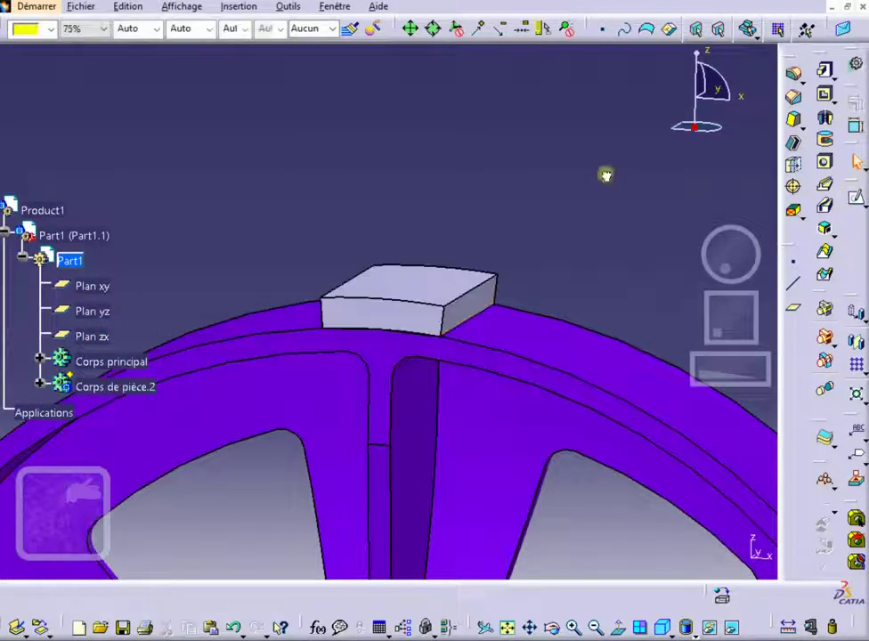
# Step: Start a new sketch on the zx plane for work on the block atop the rim
pyautogui.keyDown('ctrl'); pyautogui.moveTo(580, 318); pyautogui.dragTo(403, 483, button='middle'); pyautogui.keyUp('ctrl')
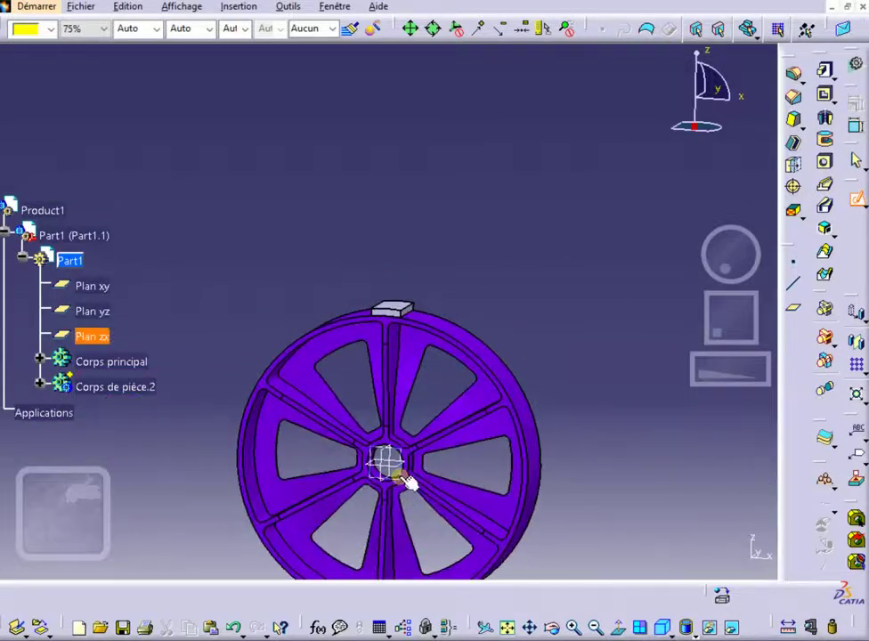
pyautogui.click(391, 468)
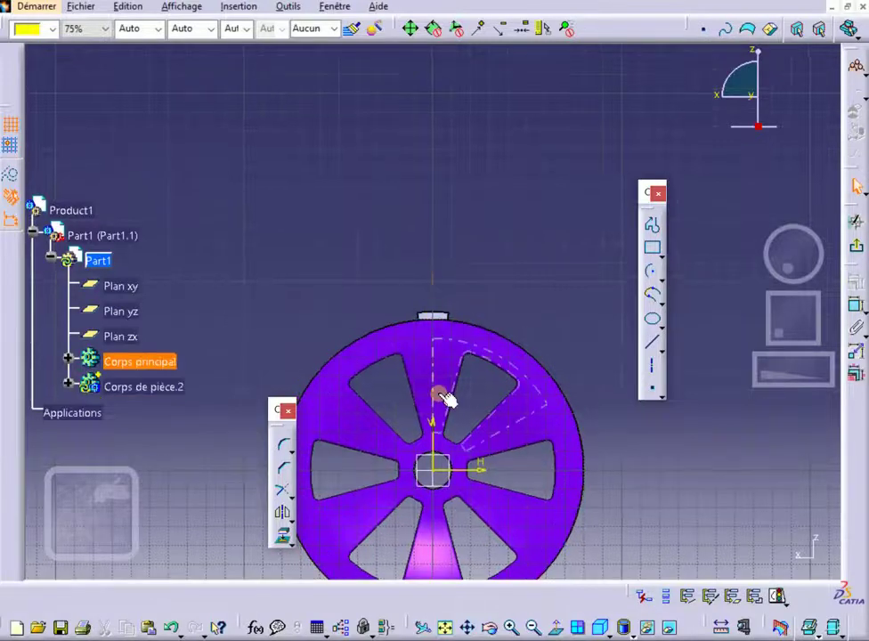
pyautogui.keyDown('ctrl'); pyautogui.moveTo(443, 398); pyautogui.dragTo(440, 53, button='middle'); pyautogui.keyUp('ctrl')
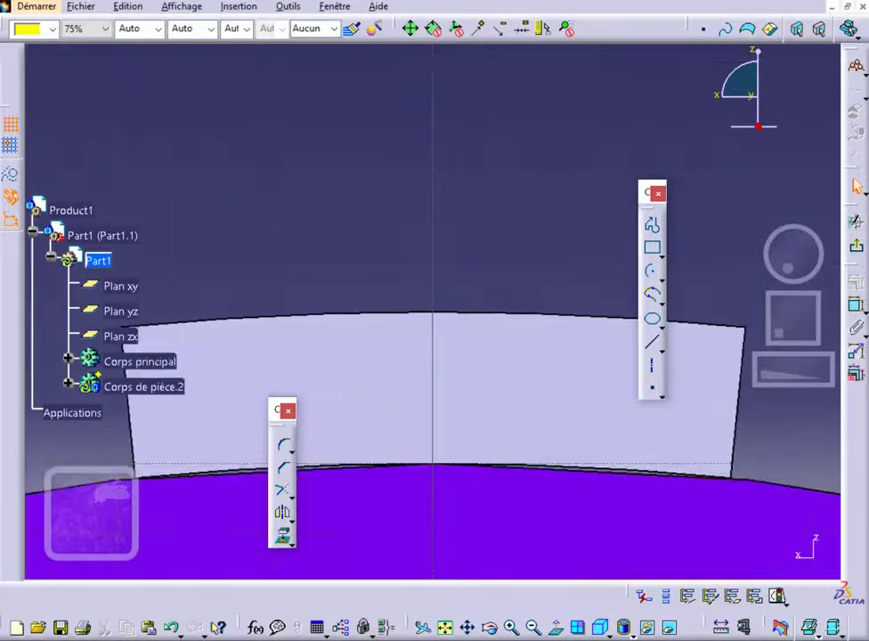
# Step: Sketch a roughly semicircular arc of about 4.3 mm radius, centred on the vertical axis inside the block and bulging above it, and select it
pyautogui.click(652, 276)
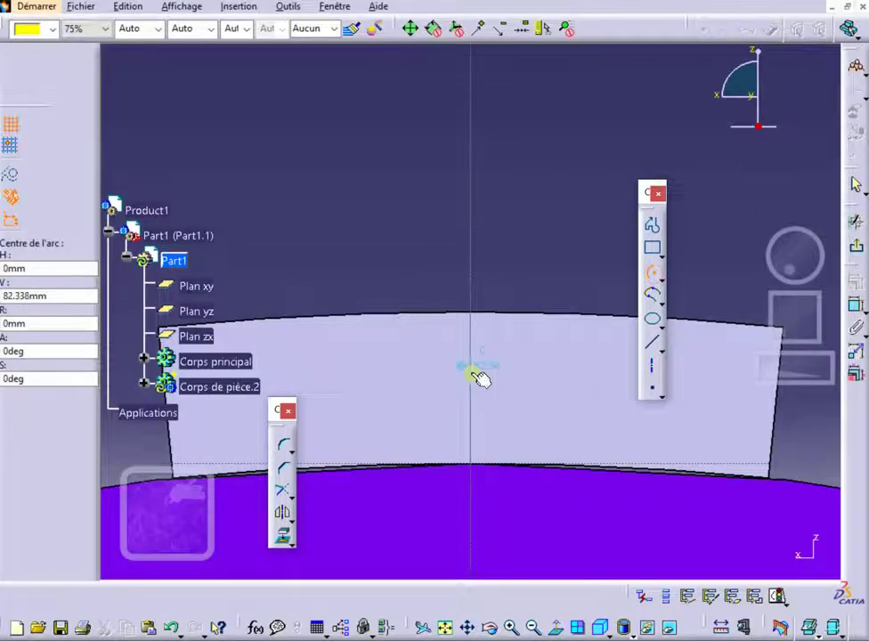
pyautogui.click(472, 360)
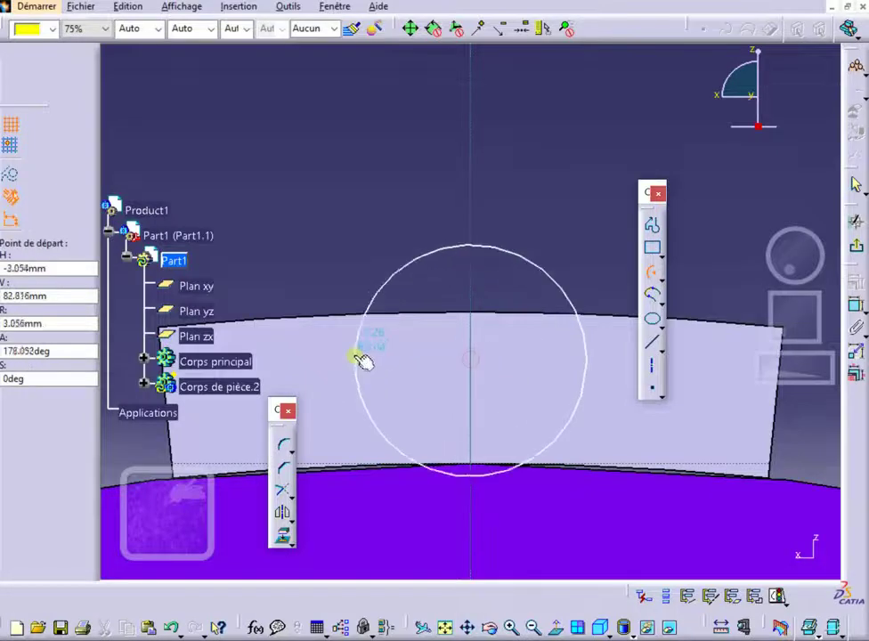
pyautogui.click(310, 364)
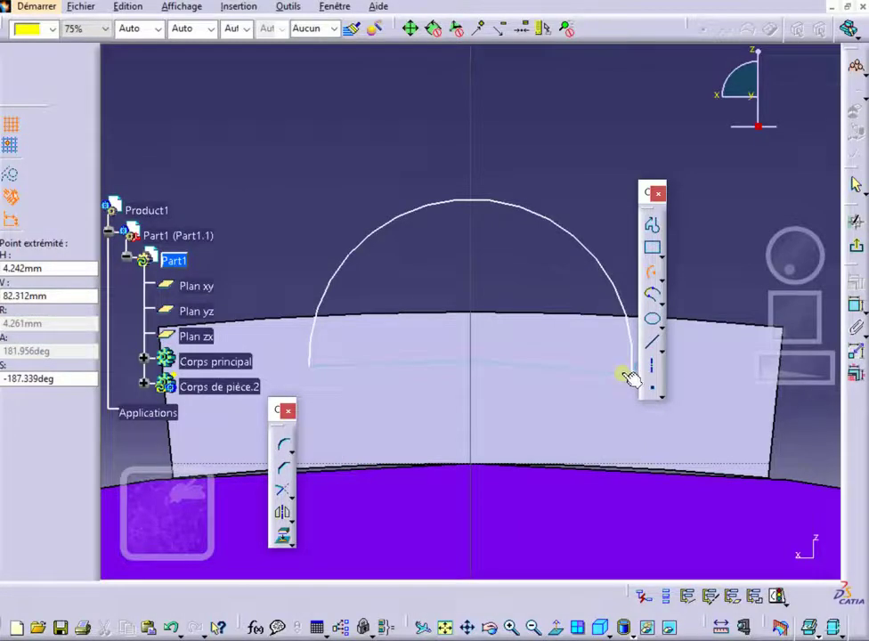
pyautogui.click(627, 377)
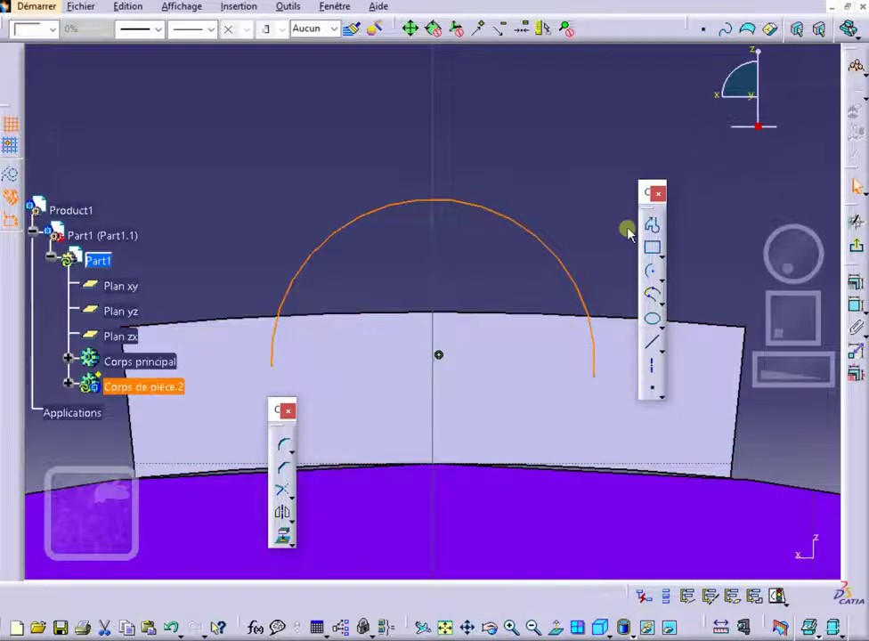
pyautogui.click(712, 203)
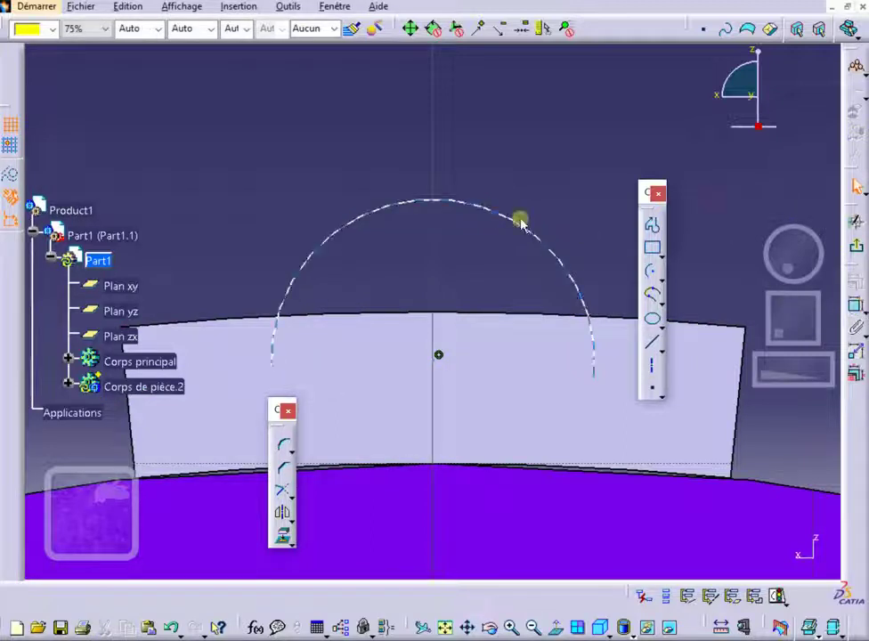
pyautogui.click(436, 203)
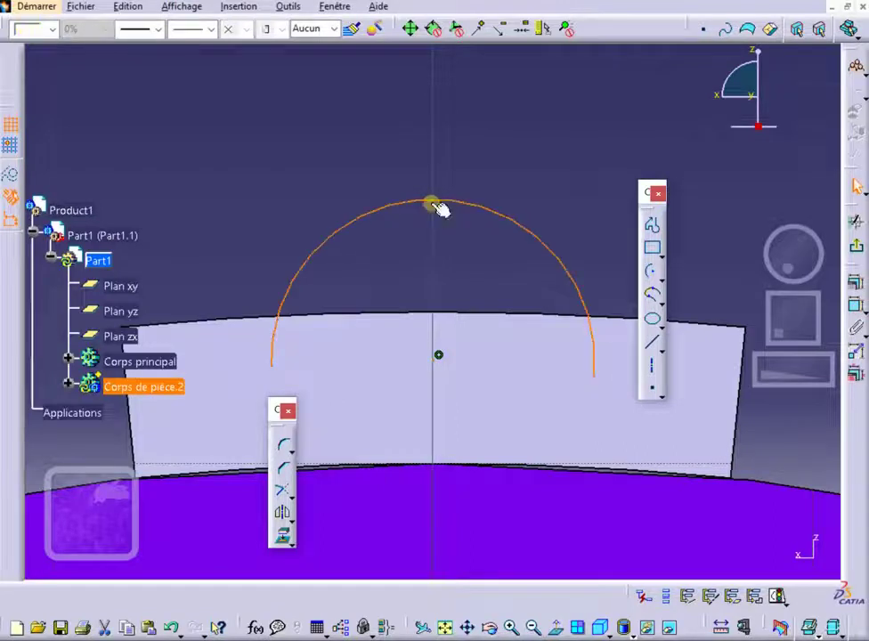
# Step: Dimension the distance from the rim's edge to the arc's top and set it to 6.5 mm
pyautogui.click(438, 469)
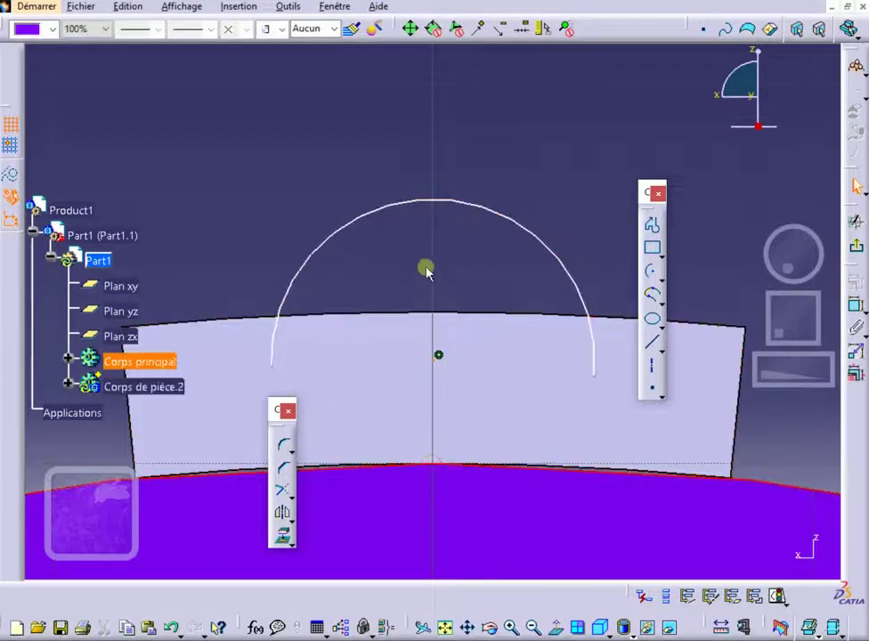
pyautogui.press('Escape')
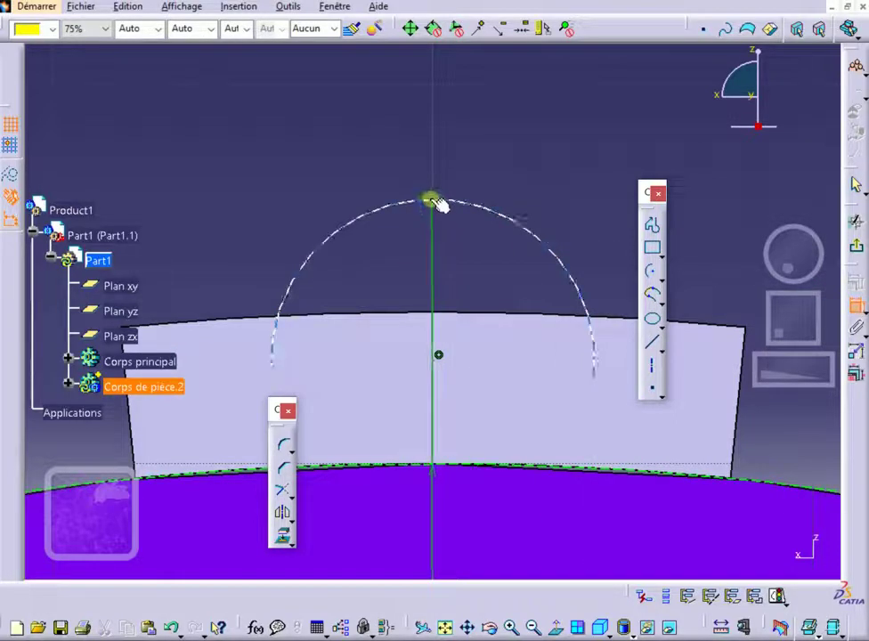
pyautogui.moveTo(437, 201); pyautogui.dragTo(371, 150)
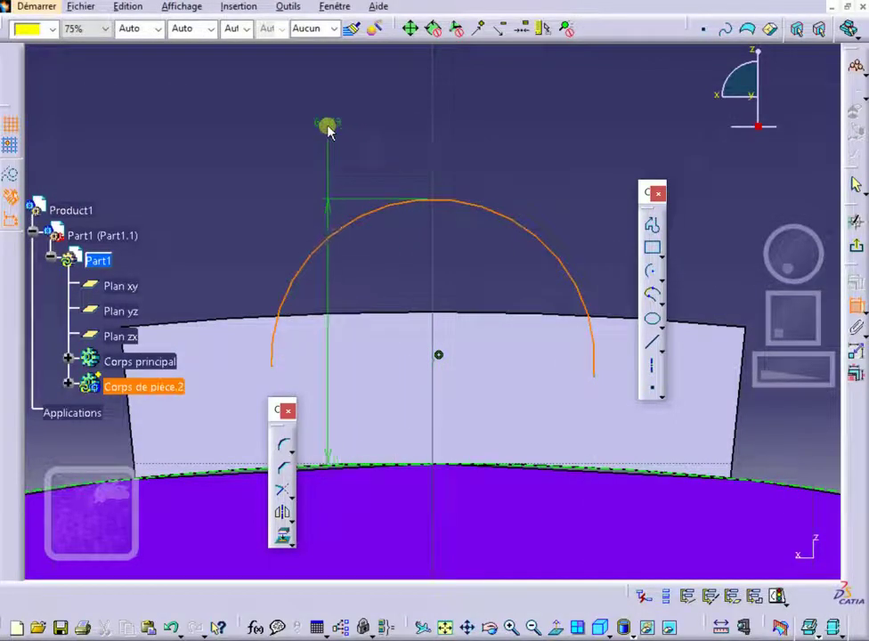
pyautogui.click(328, 126)
pyautogui.doubleClick(328, 126)
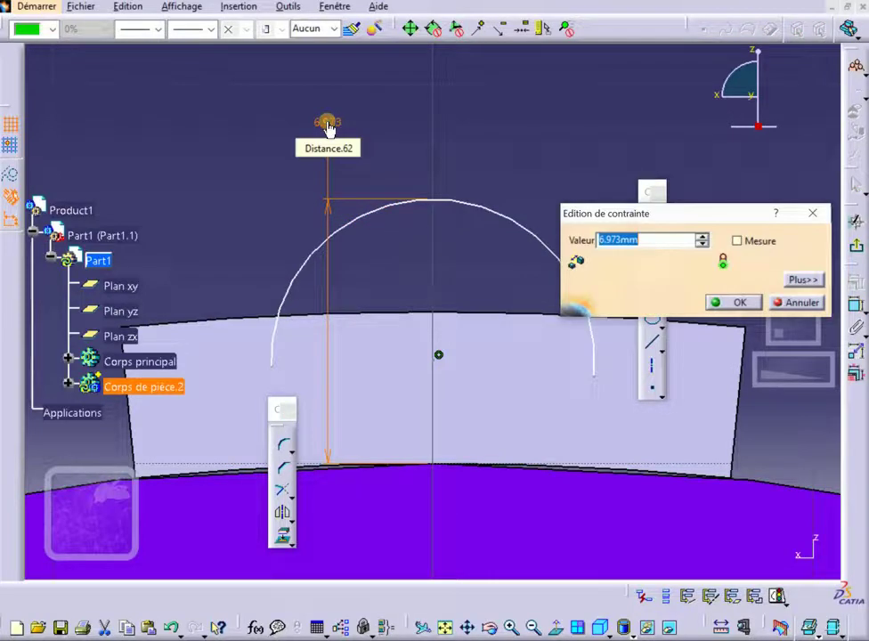
pyautogui.write('6.5')
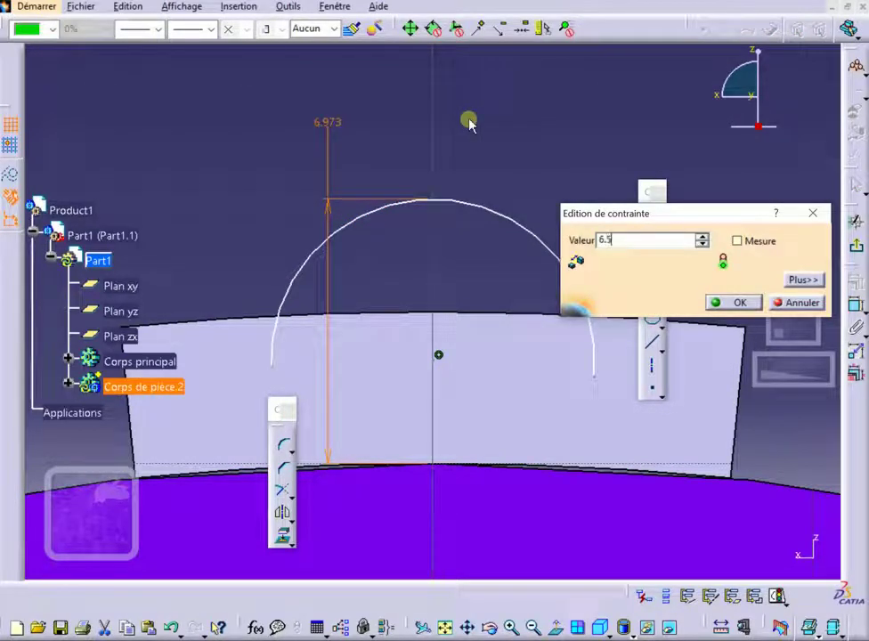
pyautogui.press('Return')
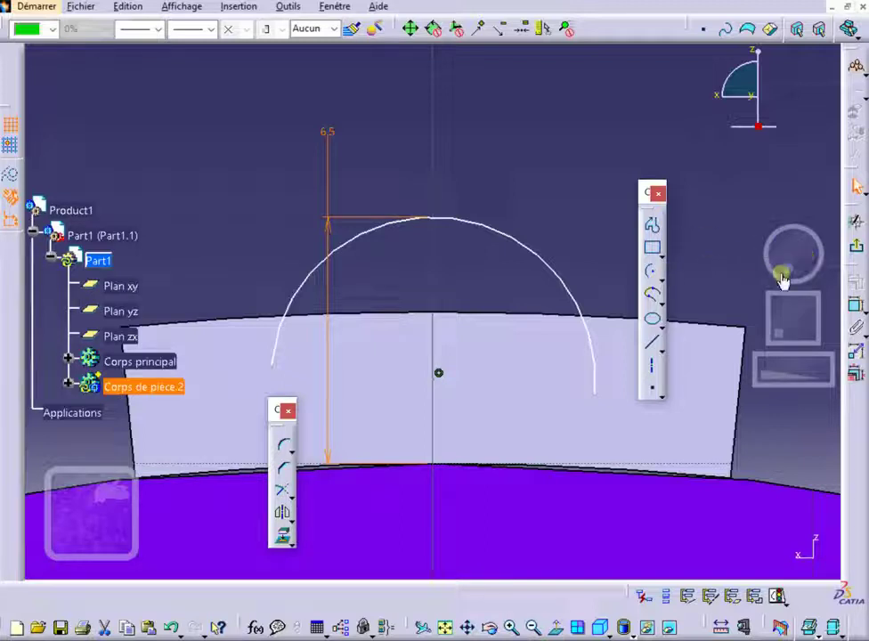
# Step: Dimension the arc's radius and set it to 4 mm
pyautogui.click(856, 306)
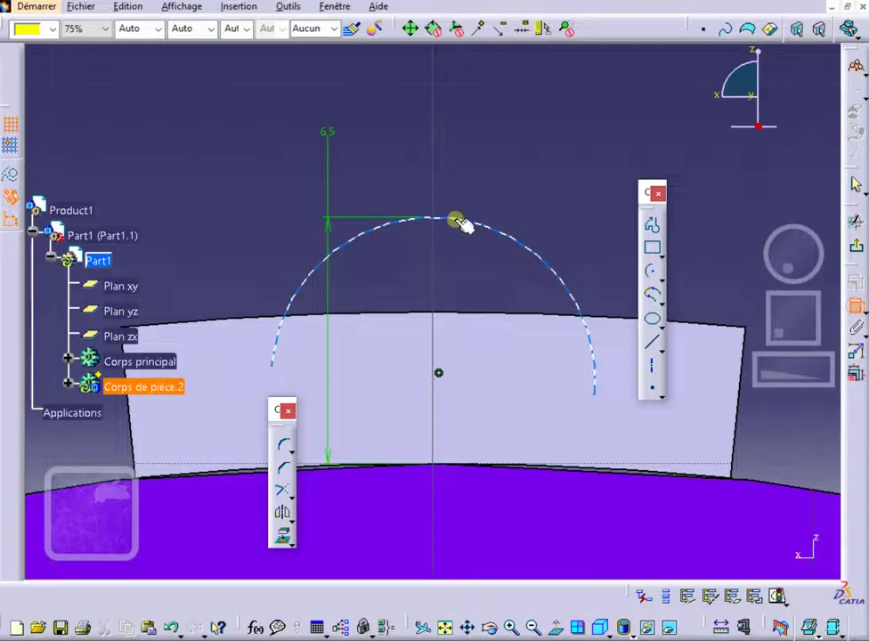
pyautogui.click(500, 230)
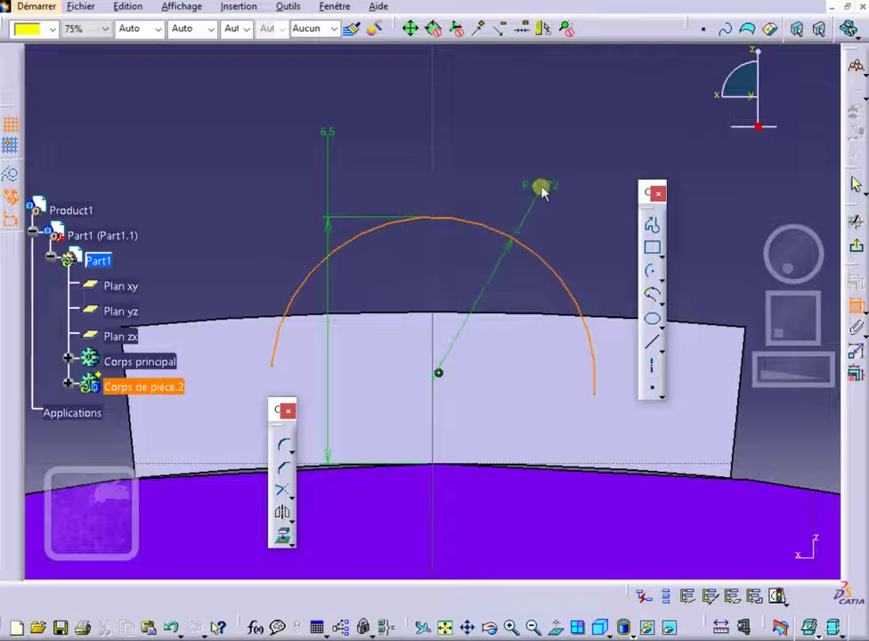
pyautogui.click(545, 185)
pyautogui.doubleClick(553, 176)
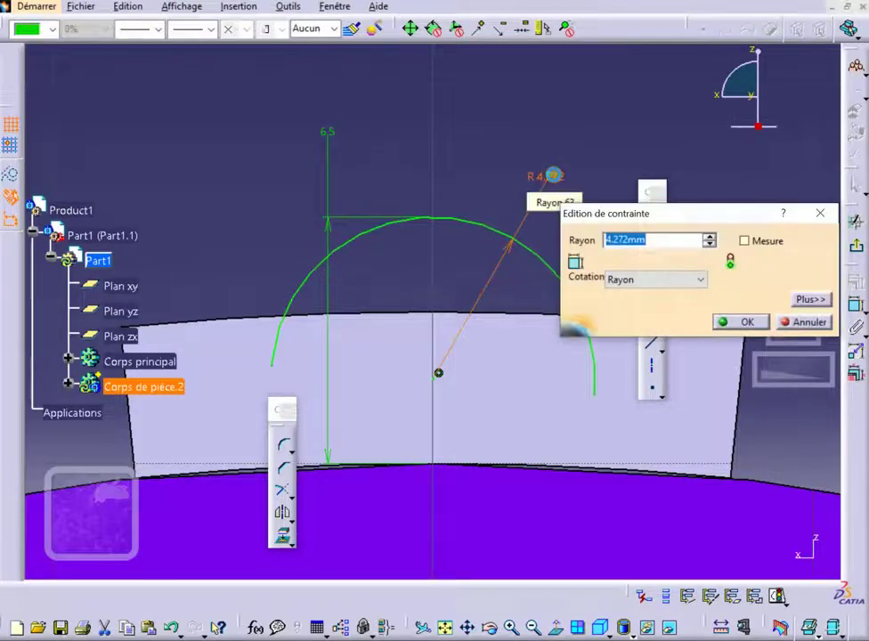
pyautogui.write('4')
pyautogui.press('Return')
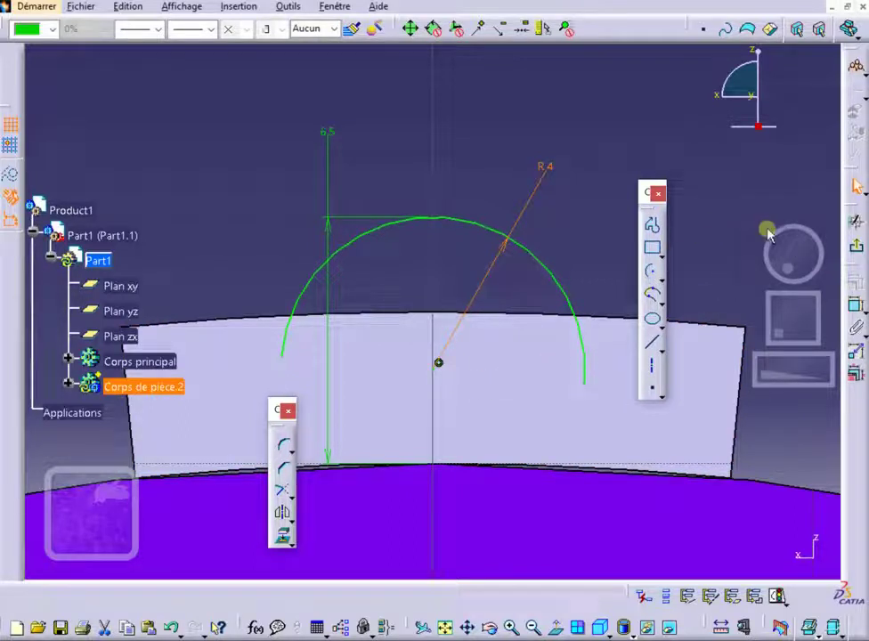
# Step: Close the arc profile with a straight line between its two endpoints and exit the sketch
pyautogui.click(653, 341)
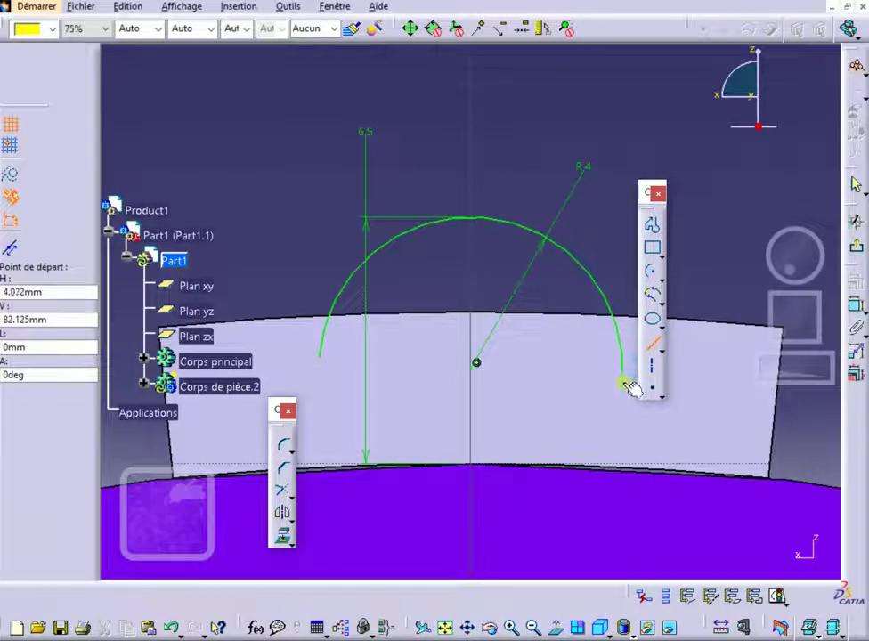
pyautogui.click(624, 381)
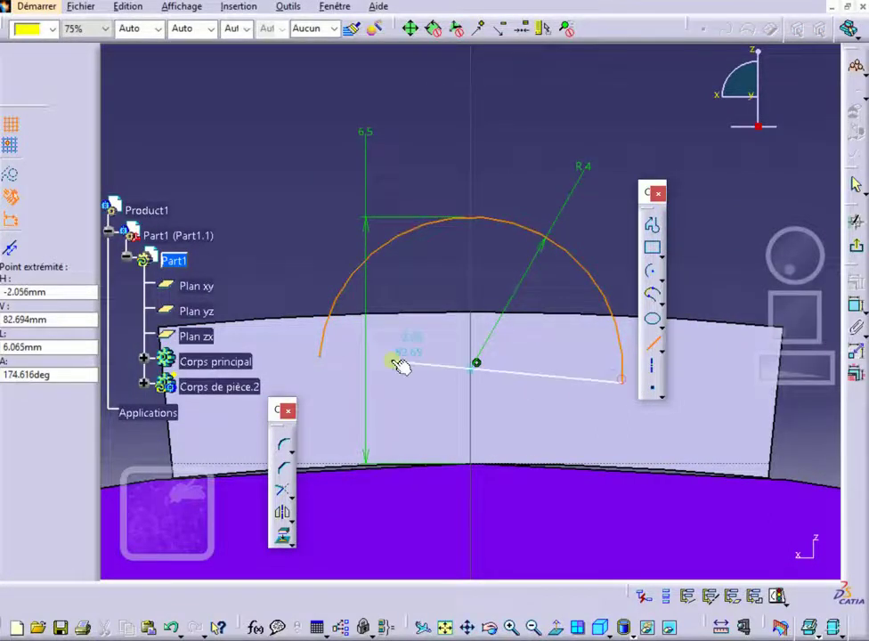
pyautogui.click(323, 355)
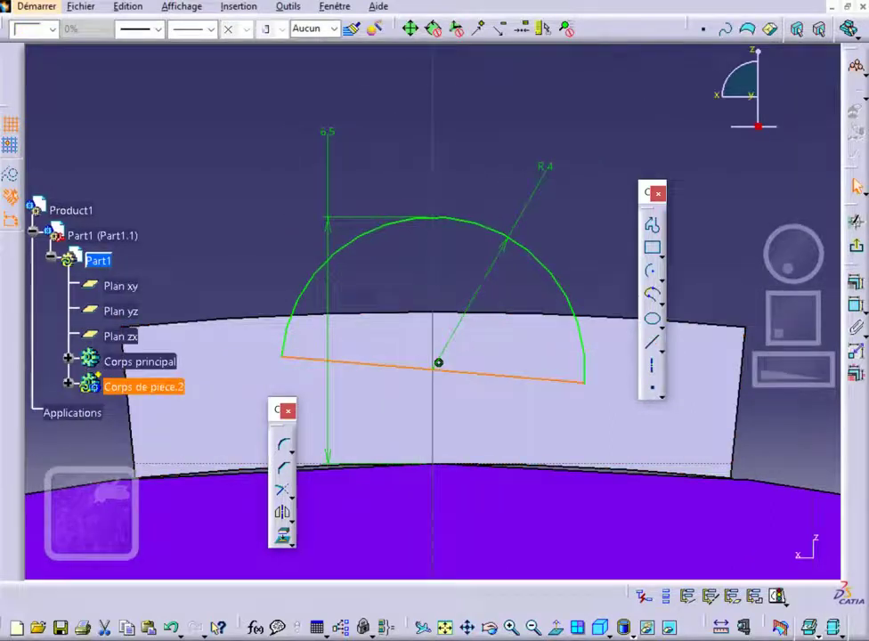
pyautogui.click(854, 248)
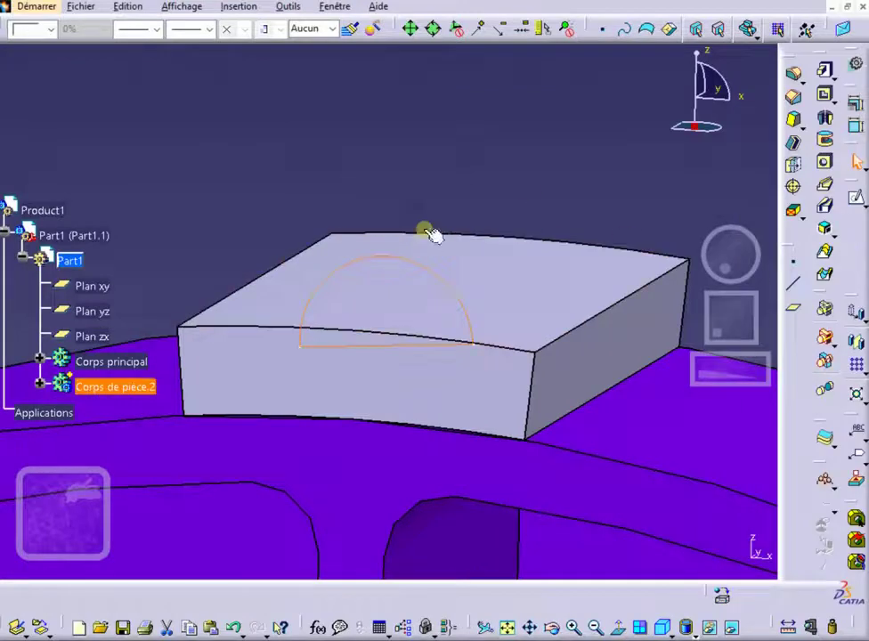
# Step: Extrude the closed arc profile along the block with 18 mm for the first limit and 3 mm for the second limit
pyautogui.moveTo(525, 190); pyautogui.dragTo(378, 316, button='middle')
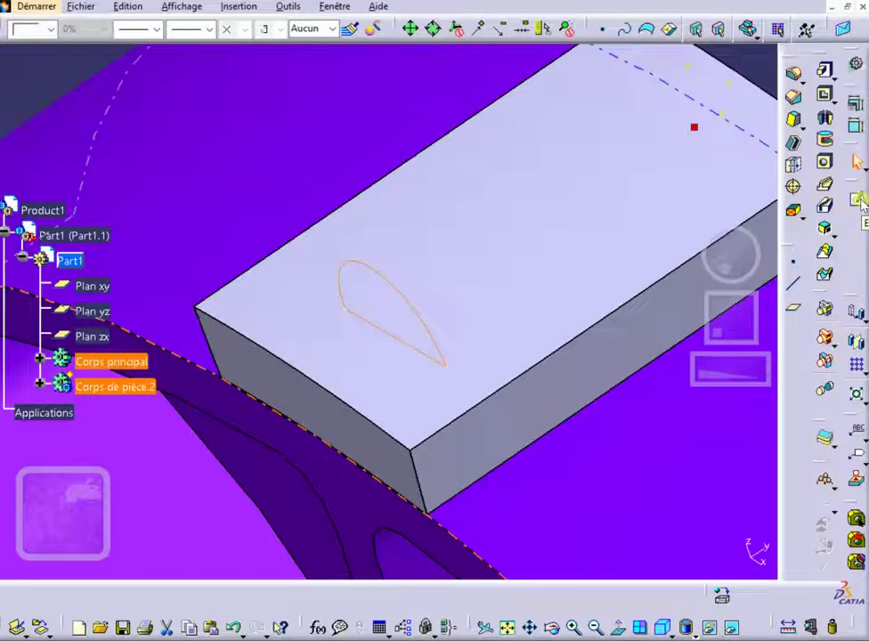
pyautogui.click(826, 73)
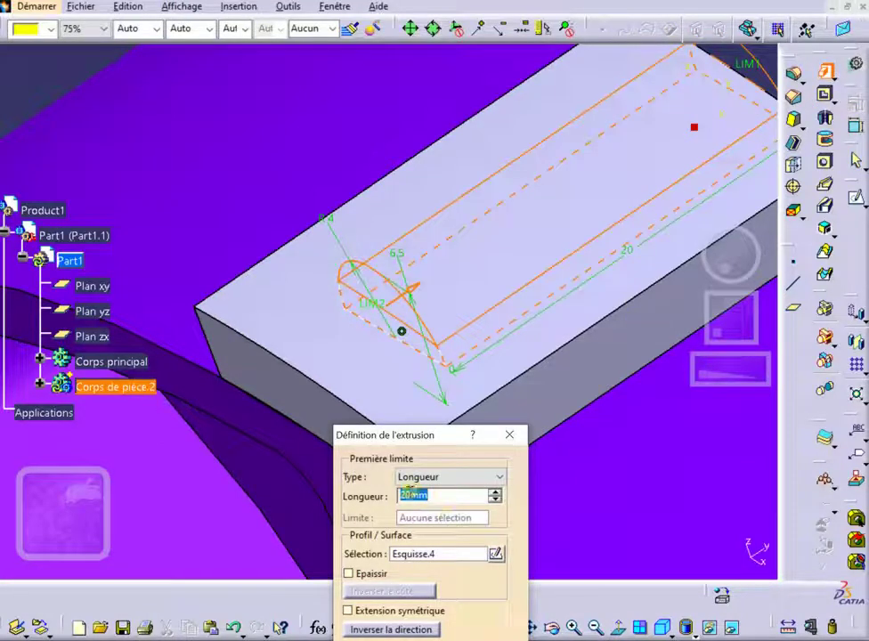
pyautogui.click(401, 495)
pyautogui.write('18')
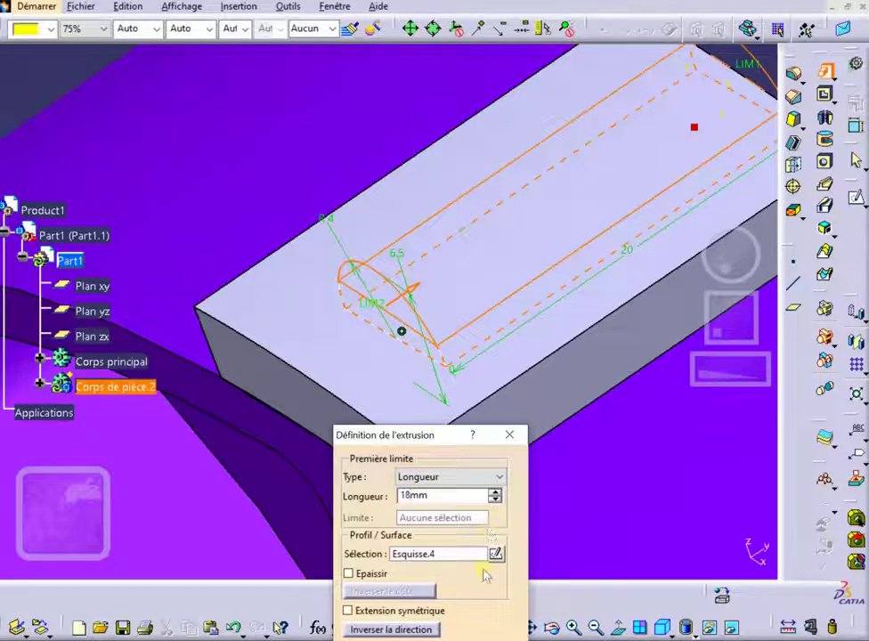
pyautogui.click(477, 640)
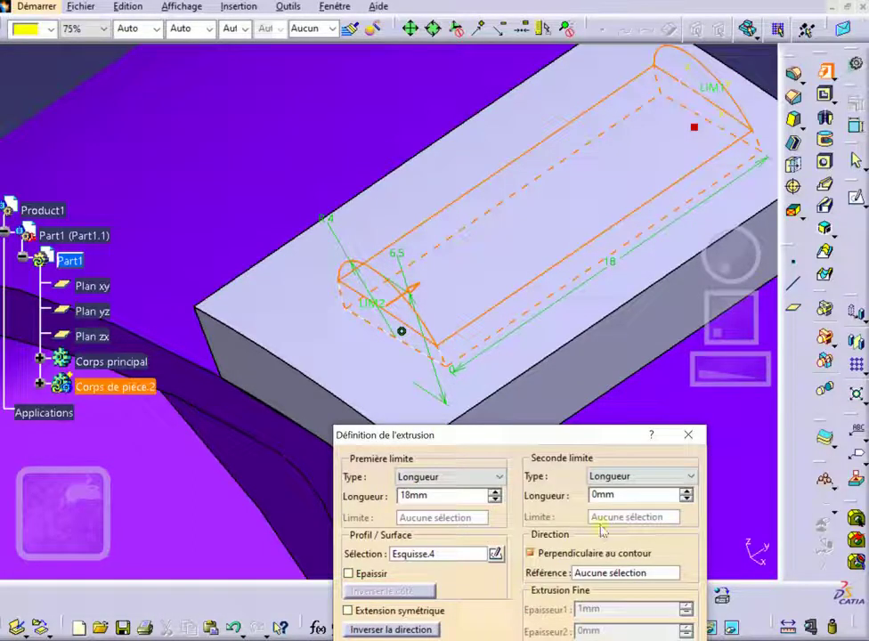
pyautogui.moveTo(597, 500); pyautogui.dragTo(592, 499)
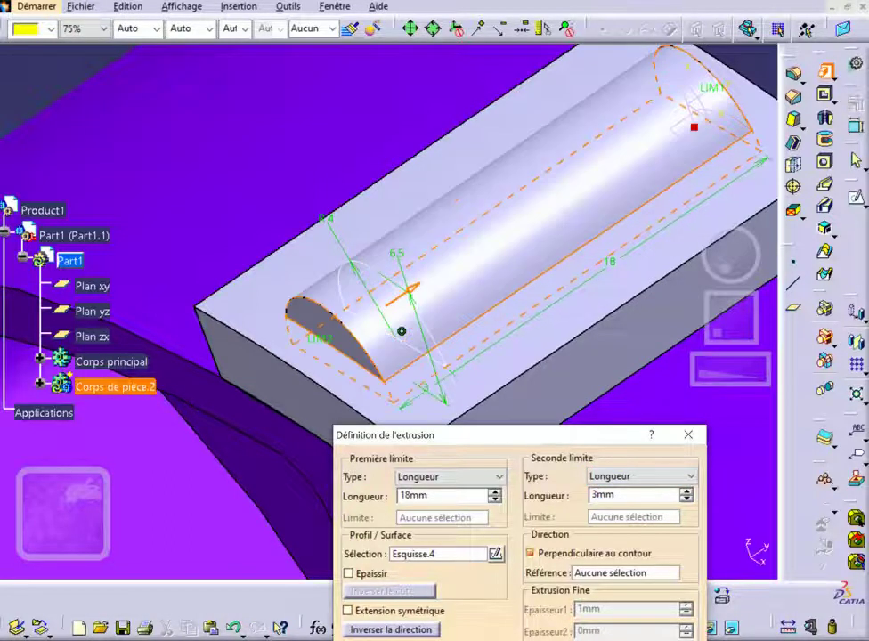
pyautogui.press('Return')
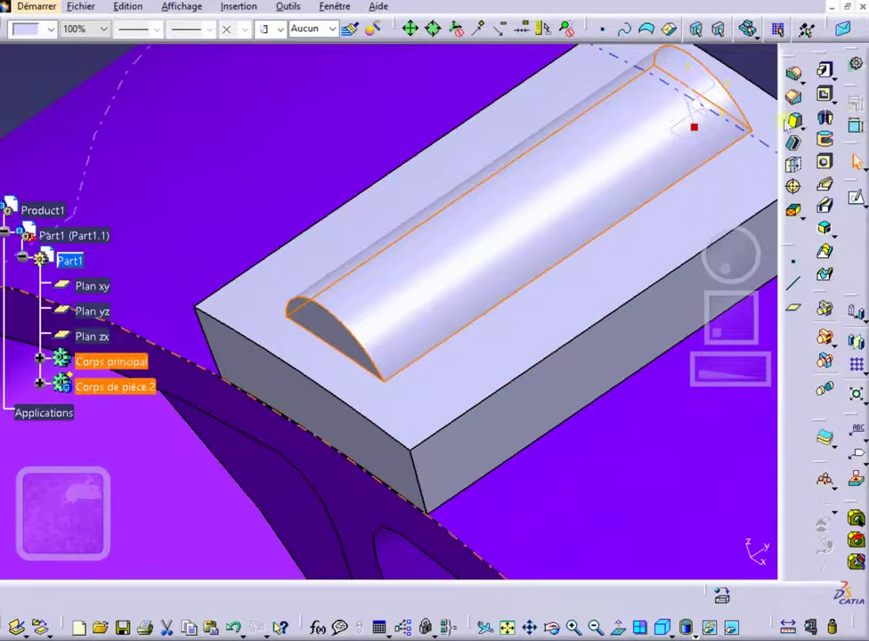
# Step: Fillet the curved edges at both ends of the rounded bar with a 2 mm radius
pyautogui.click(794, 75)
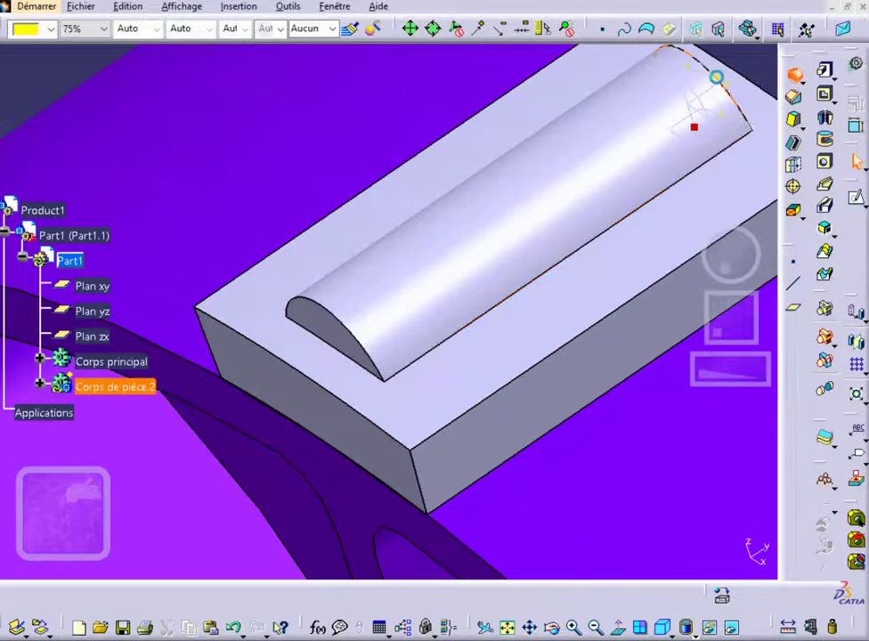
pyautogui.click(734, 98)
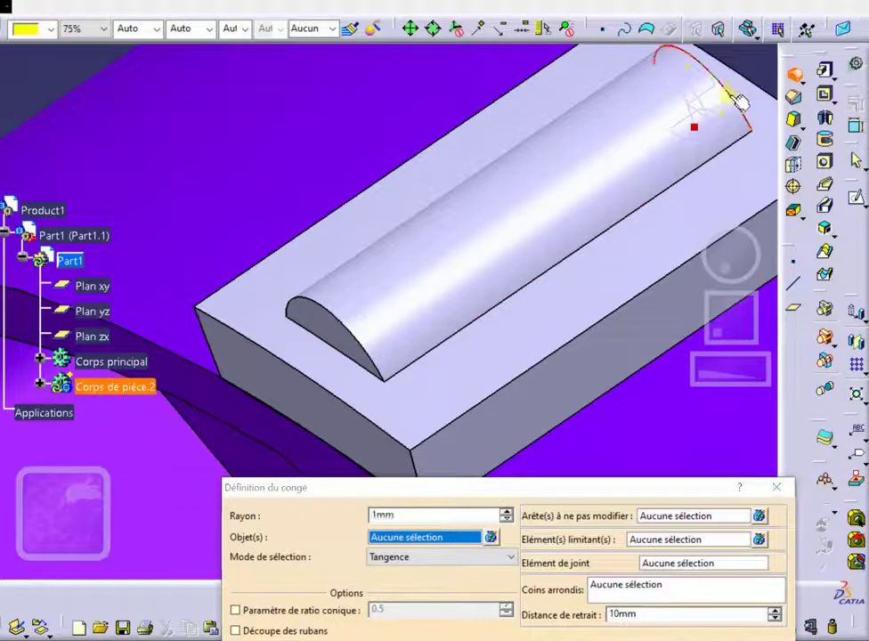
pyautogui.click(367, 344)
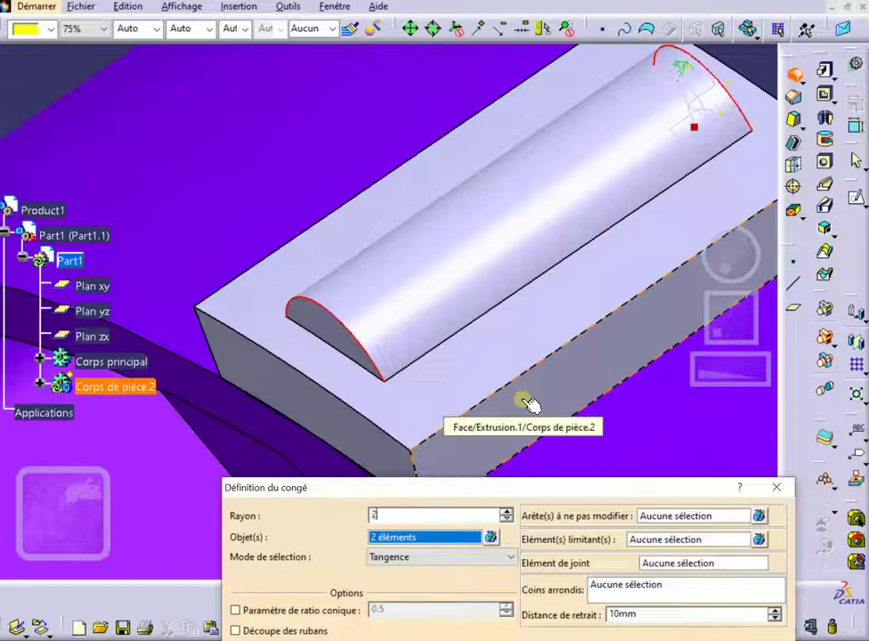
pyautogui.press('Return')
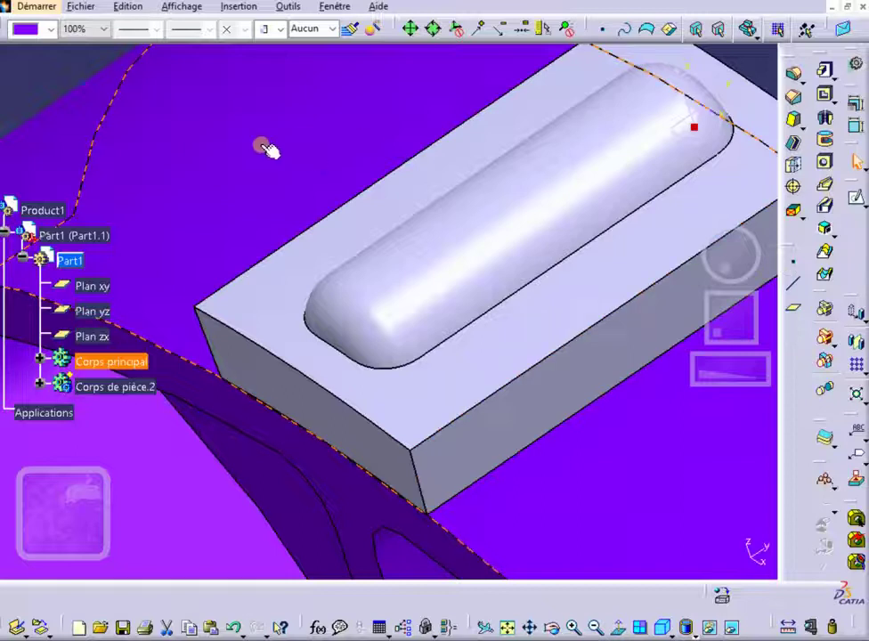
# Step: Fillet the edge loop where the rounded bar meets the block's top face with a 0.5 mm radius
pyautogui.click(795, 74)
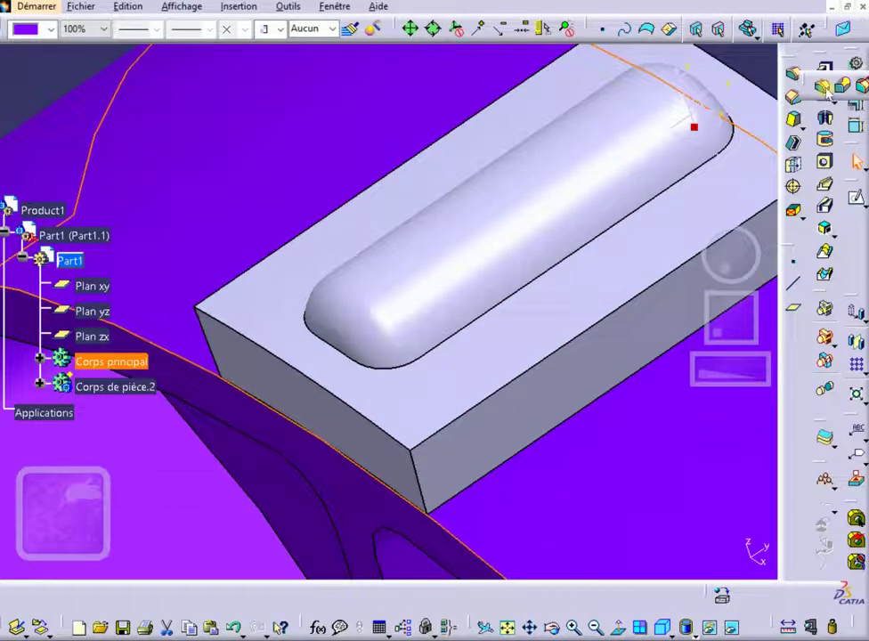
pyautogui.click(819, 85)
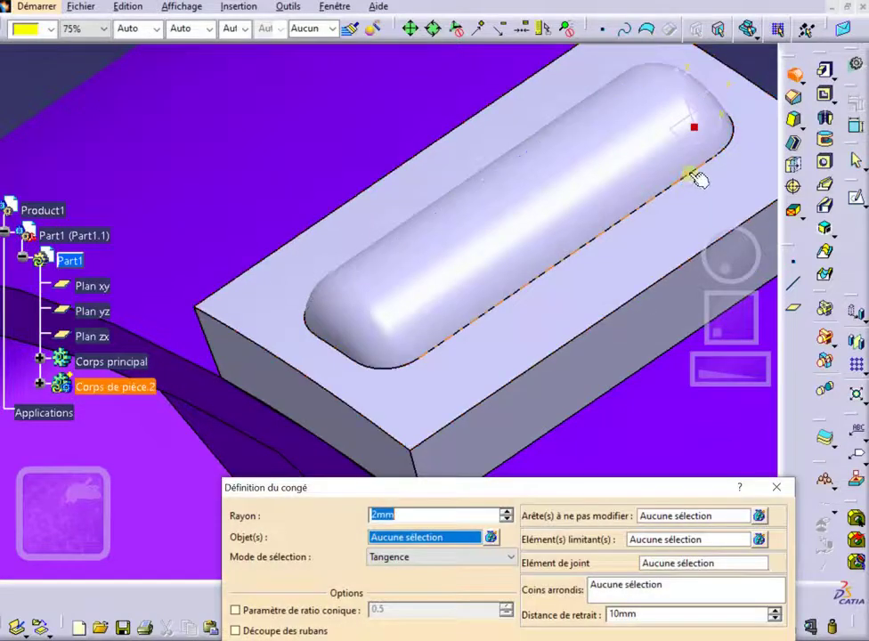
pyautogui.click(698, 179)
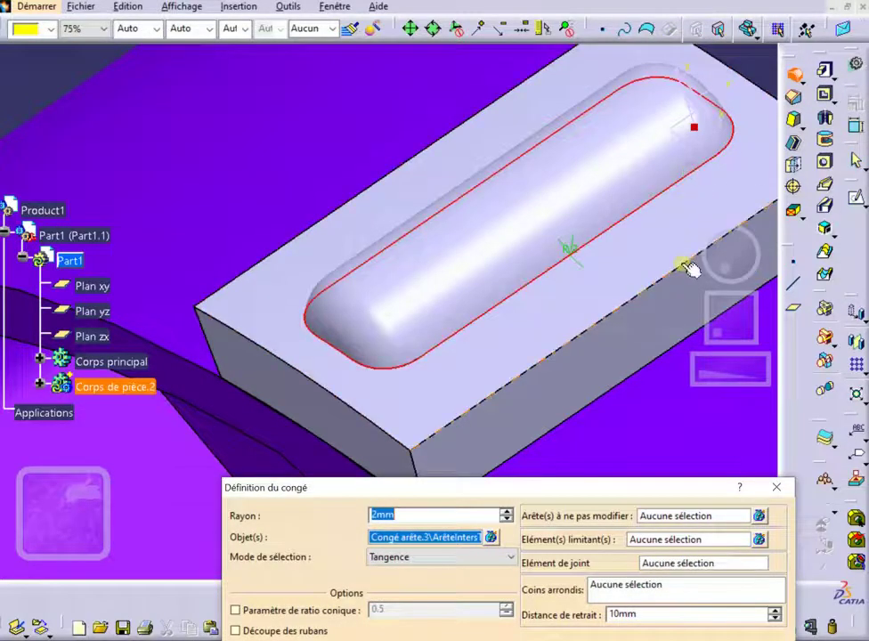
pyautogui.write('0.')
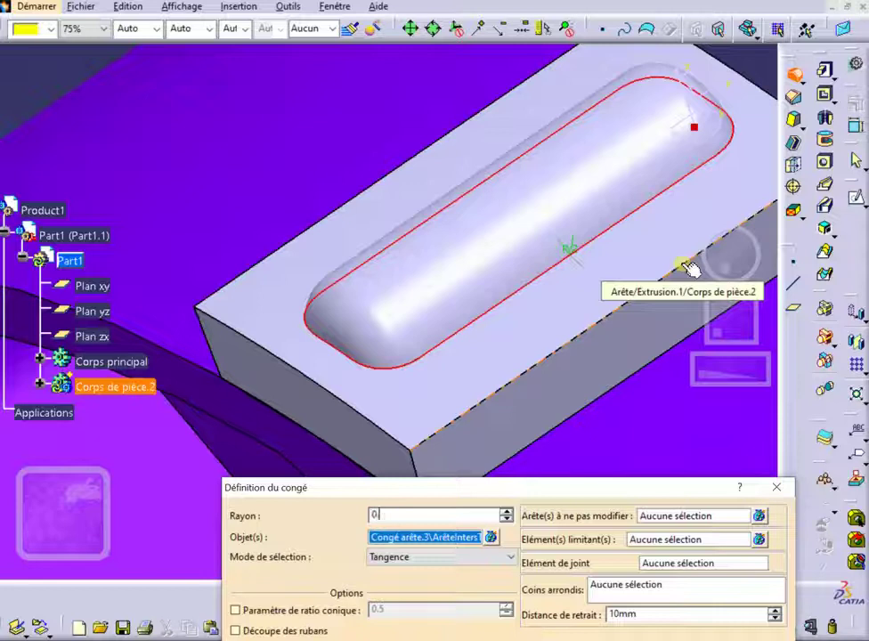
pyautogui.write('5')
pyautogui.press('Return')
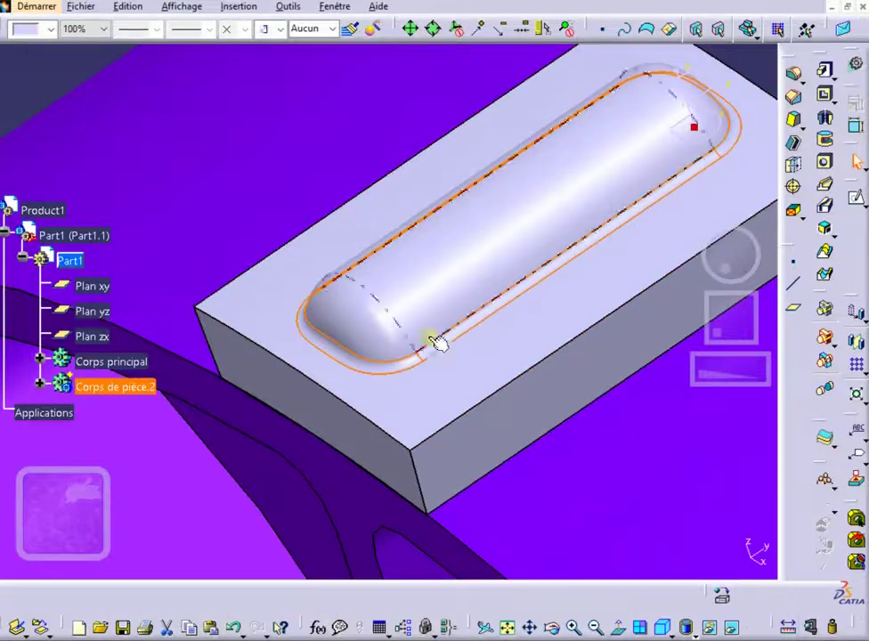
# Step: Fillet the block's upper edges at its front and rear ends
pyautogui.click(794, 75)
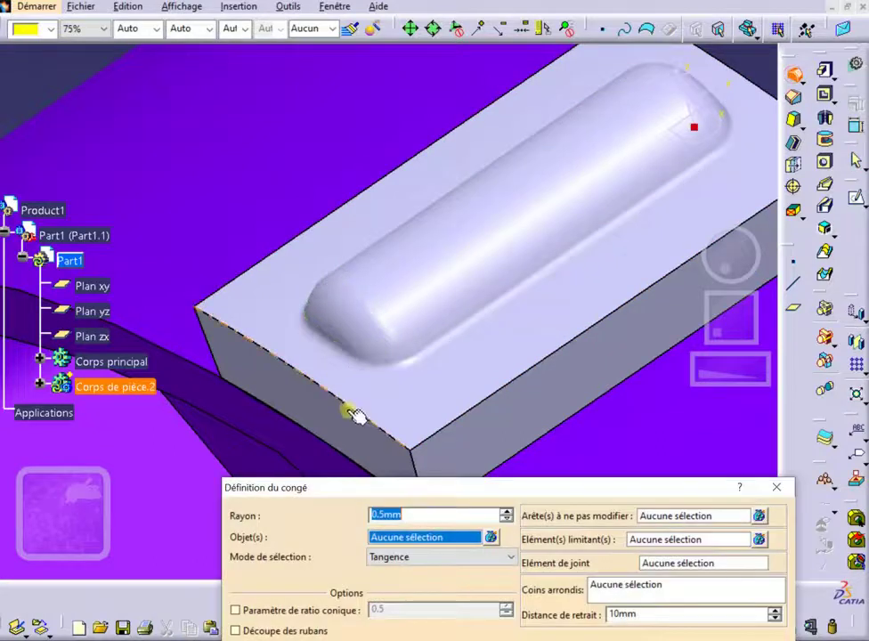
pyautogui.click(354, 414)
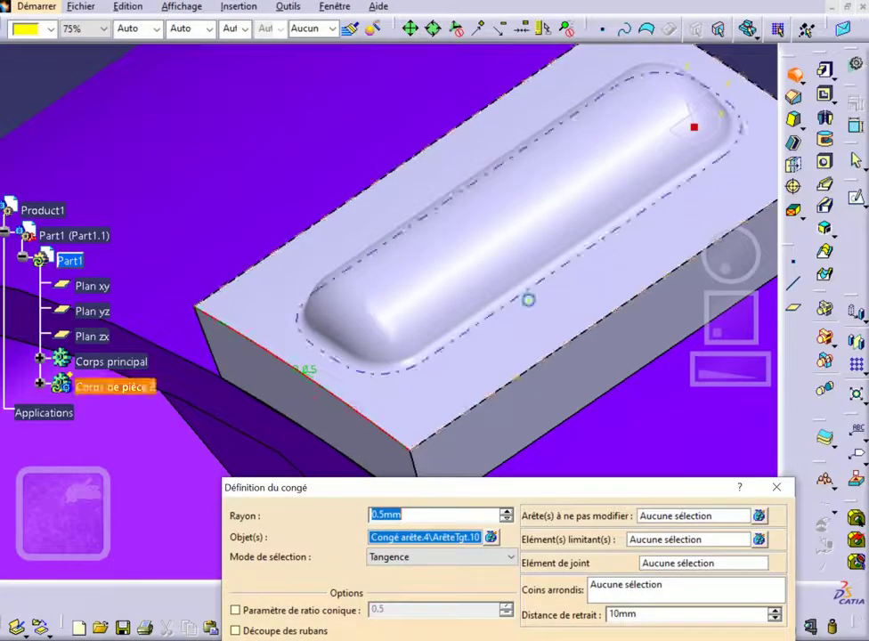
pyautogui.click(758, 87)
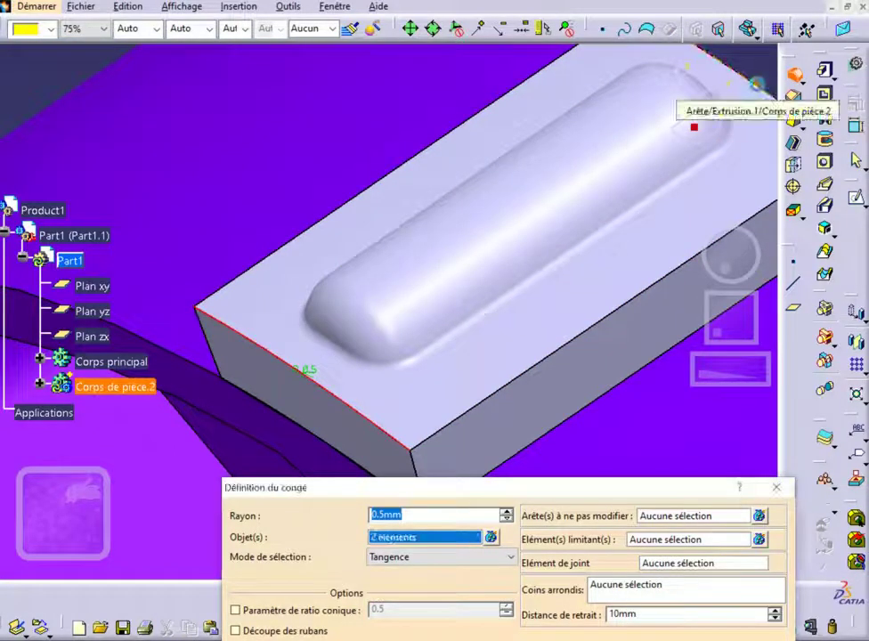
pyautogui.press('Return')
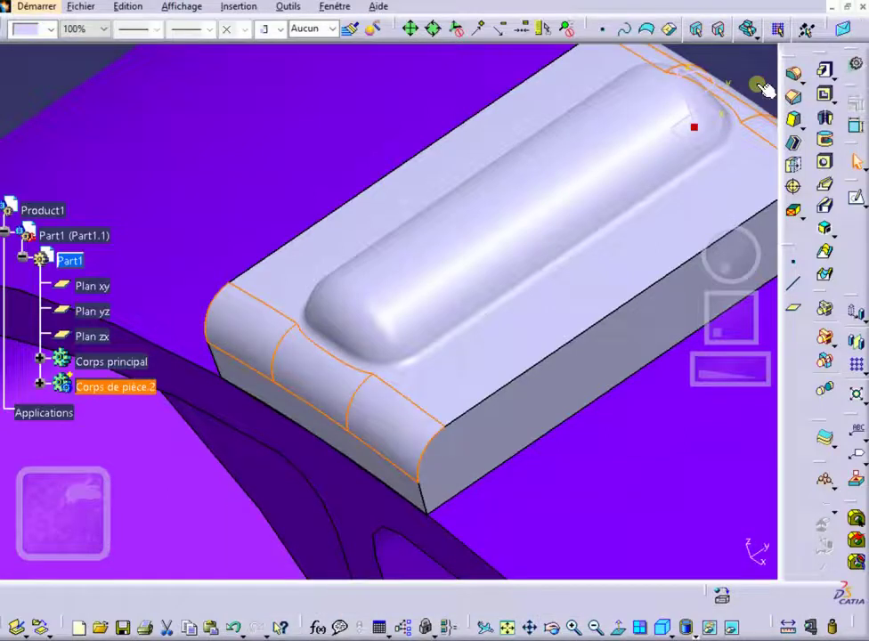
# Step: Start a circular pattern of the second body's block on the wheel rim with 32 instances and an angular spacing of 360/32
pyautogui.moveTo(545, 378); pyautogui.dragTo(550, 318, button='middle')
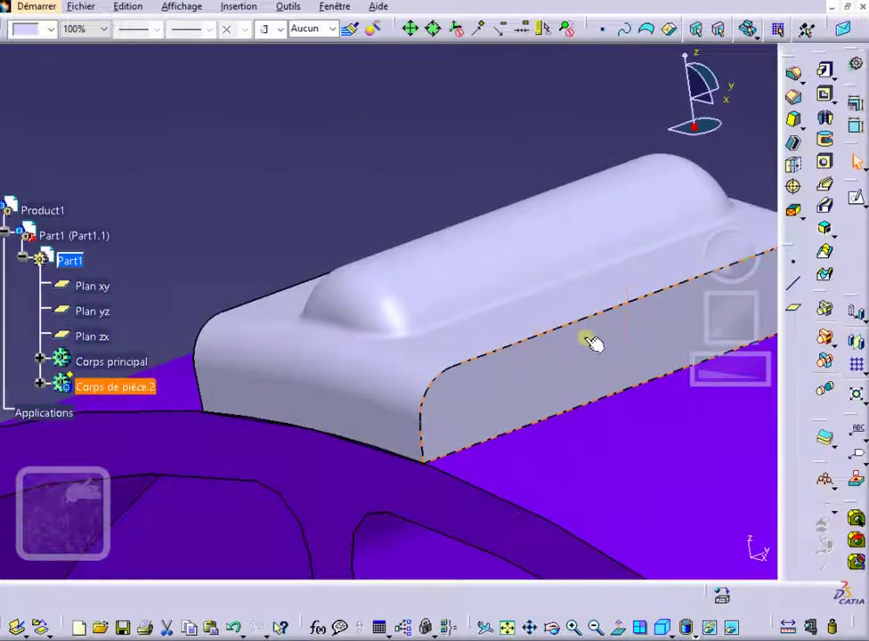
pyautogui.moveTo(592, 343); pyautogui.dragTo(669, 372, button='middle')
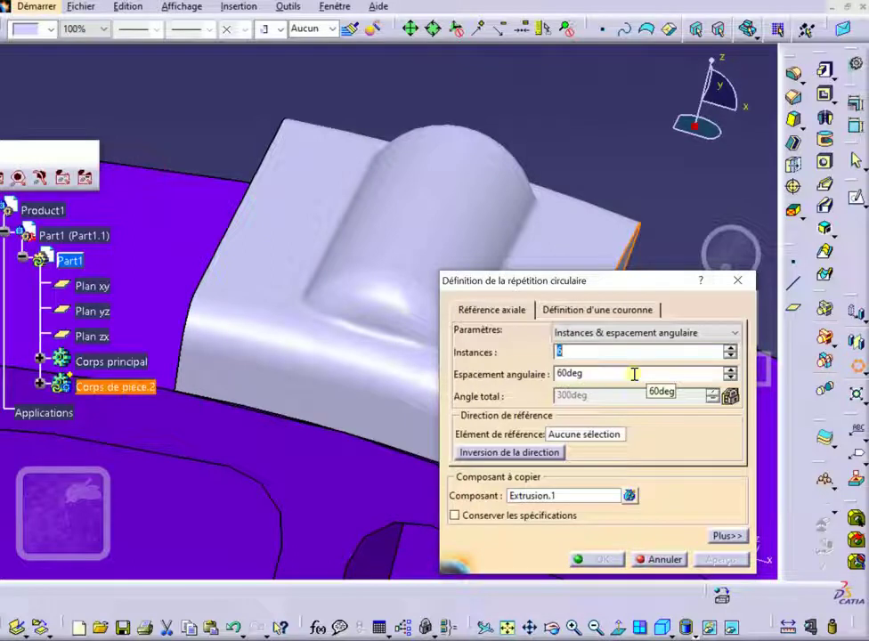
pyautogui.press('Tab')
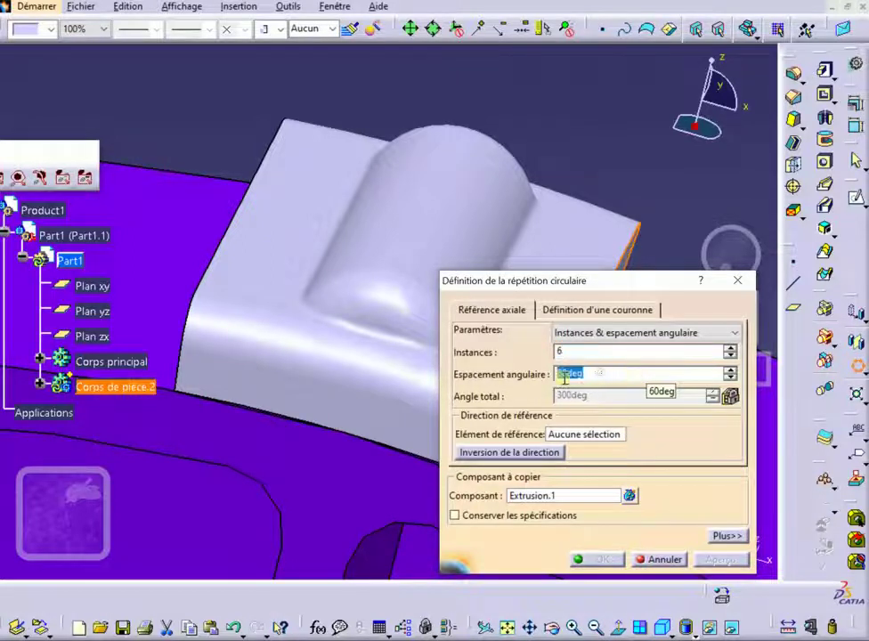
pyautogui.write('360/32')
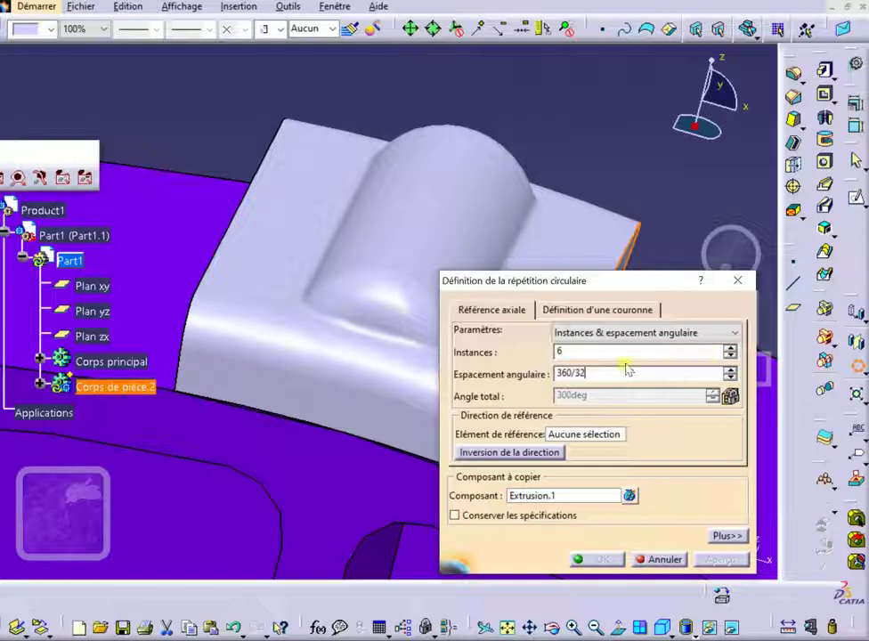
pyautogui.moveTo(567, 351); pyautogui.dragTo(535, 356)
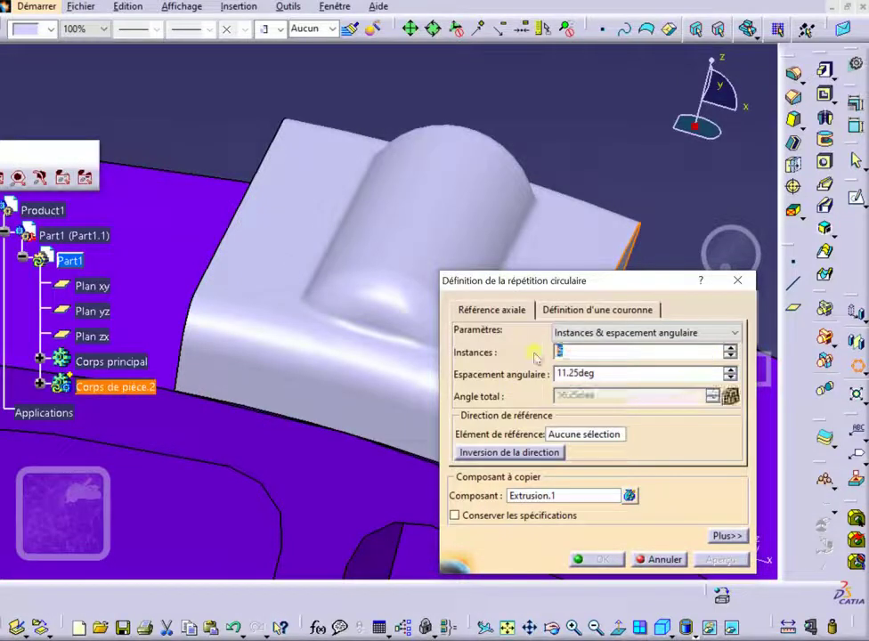
pyautogui.write('32')
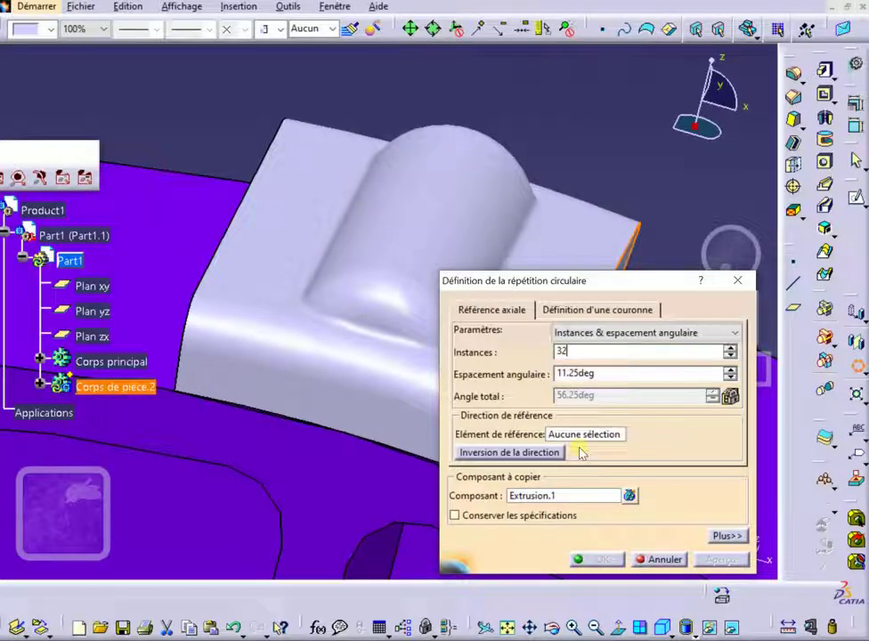
# Step: Use Plan zx at the wheel's hub as the pattern's reference element and create the circular pattern
pyautogui.click(595, 437)
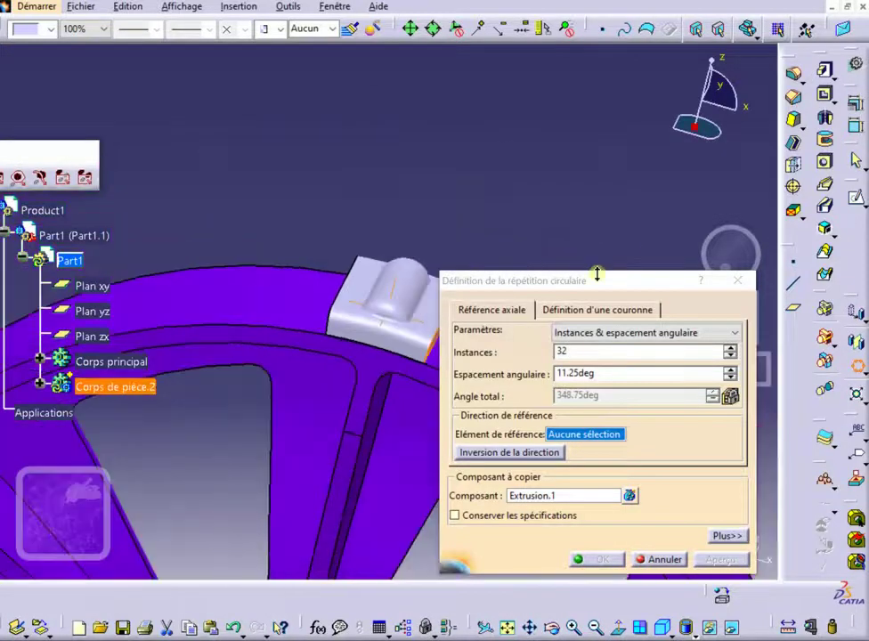
pyautogui.moveTo(388, 435); pyautogui.dragTo(382, 410, button='middle')
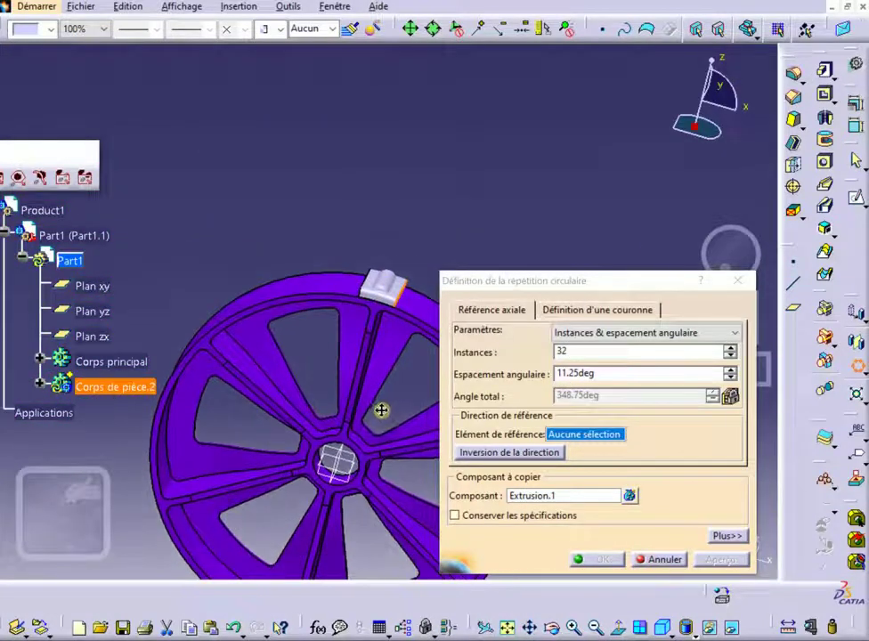
pyautogui.click(347, 457)
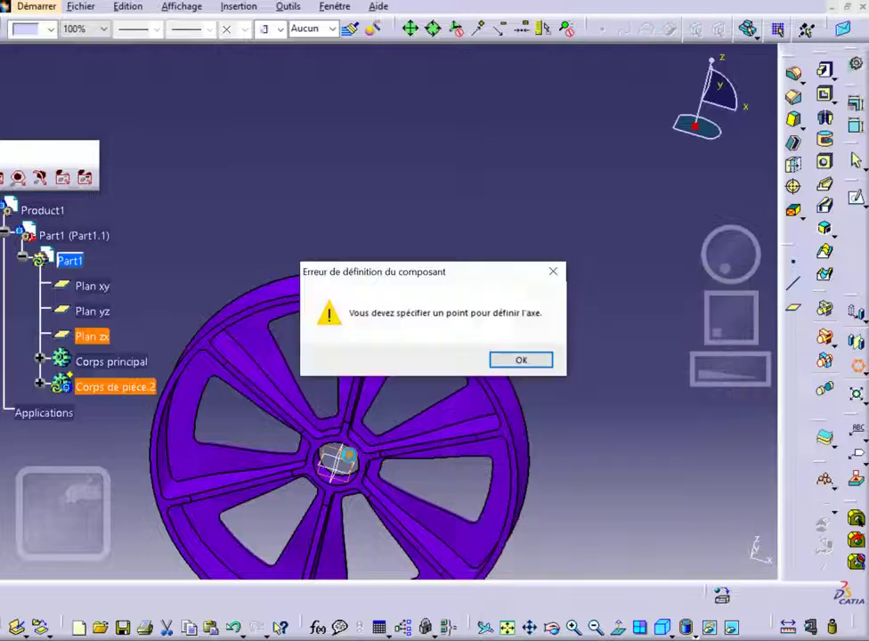
pyautogui.click(512, 361)
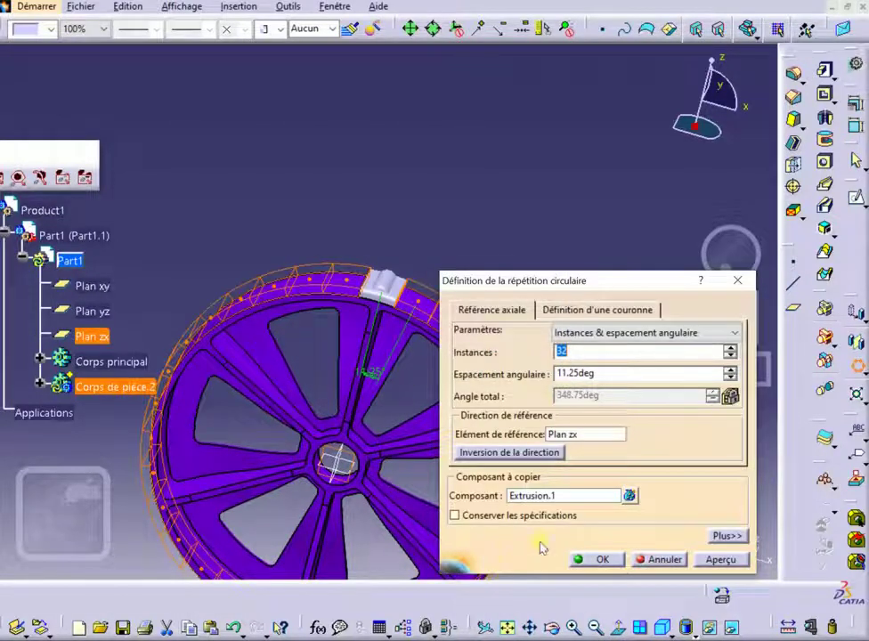
pyautogui.click(595, 559)
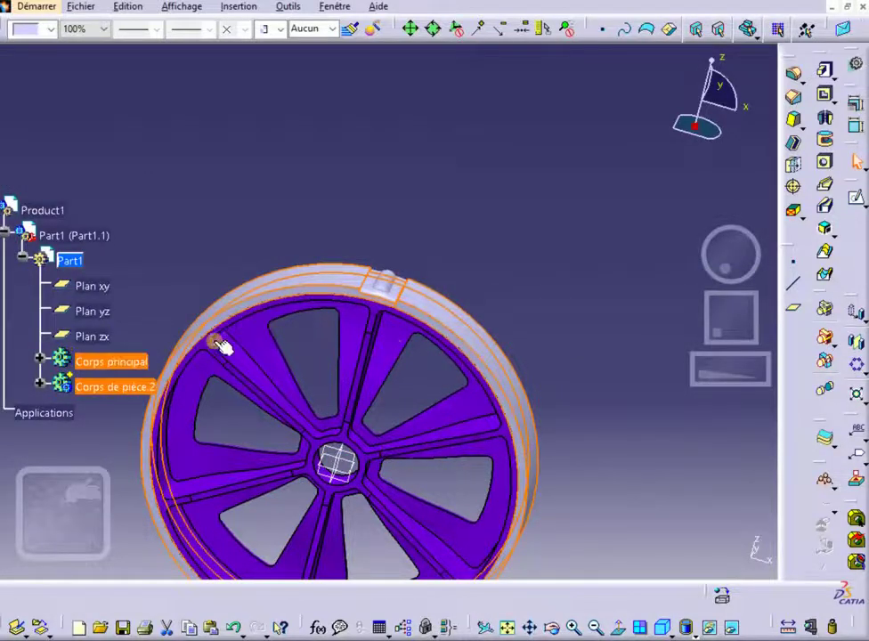
# Step: Reopen the second body's circular pattern definition for editing
pyautogui.click(40, 382)
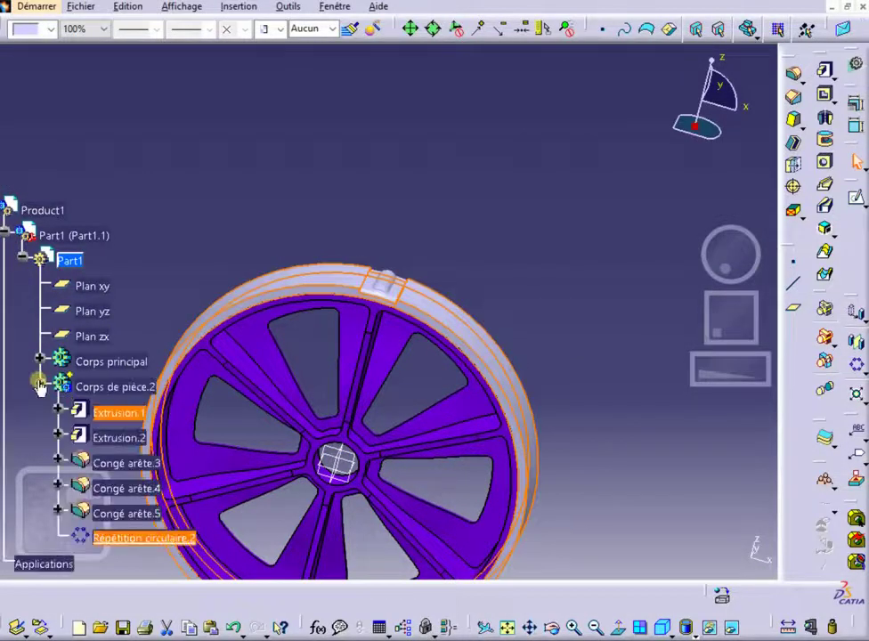
pyautogui.doubleClick(153, 539)
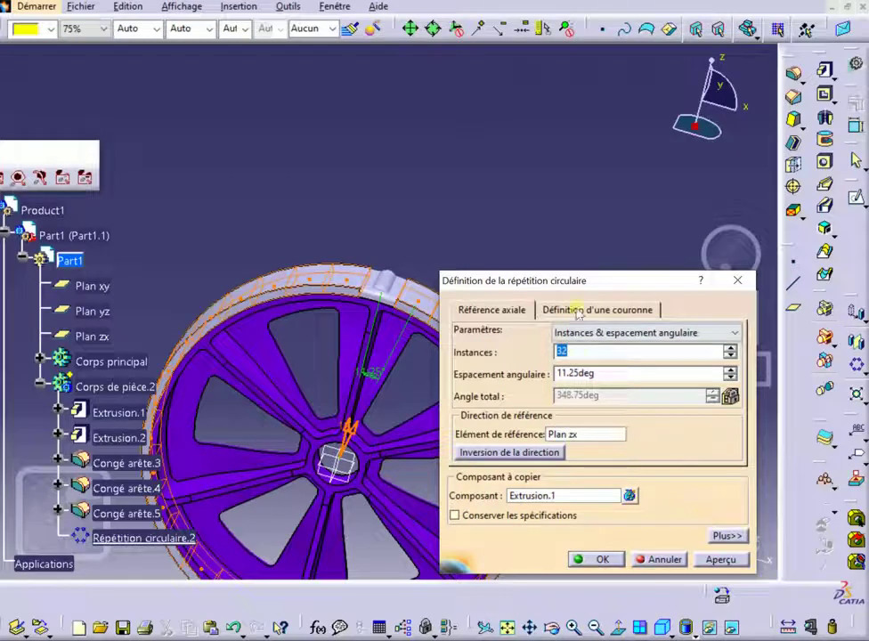
pyautogui.moveTo(596, 287); pyautogui.dragTo(594, 129)
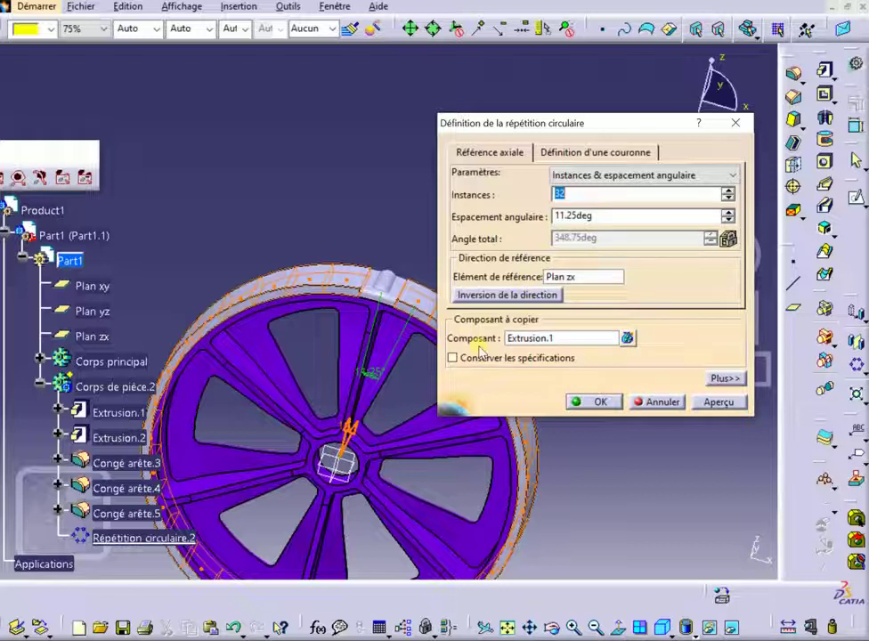
# Step: Try to use the last edge fillet, Congé arête.5, as the pattern's component to copy
pyautogui.click(560, 342)
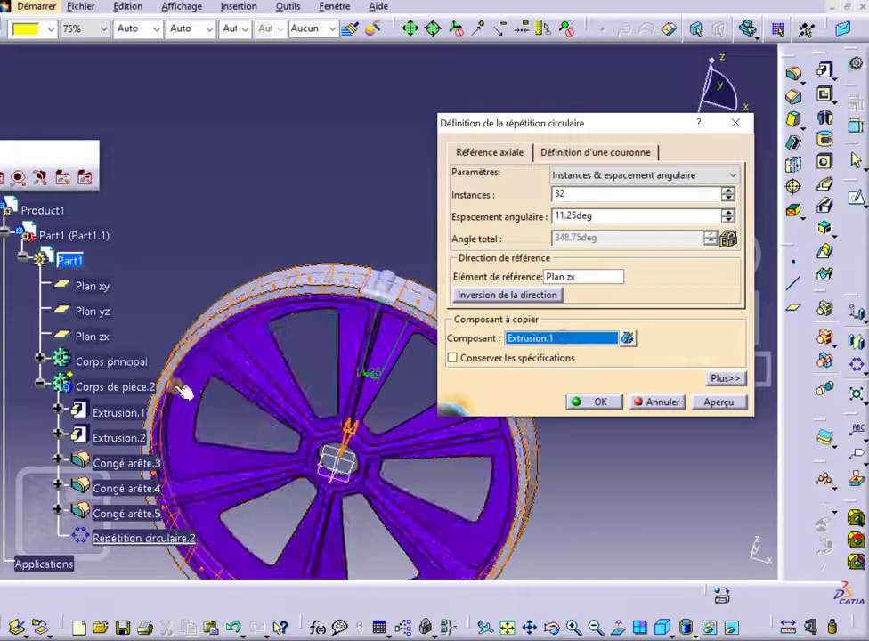
pyautogui.click(149, 514)
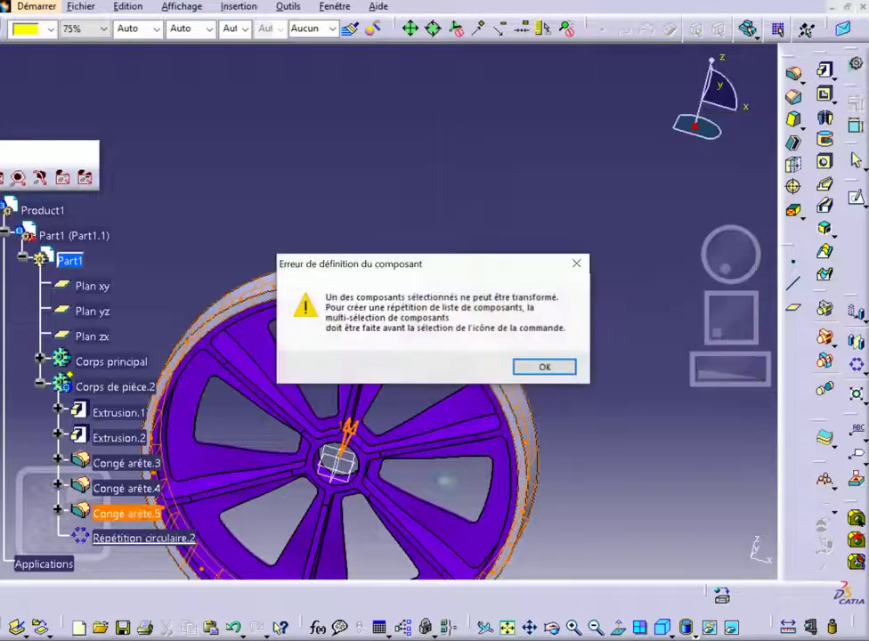
pyautogui.click(542, 368)
pyautogui.scroll(-3, 119, 298)
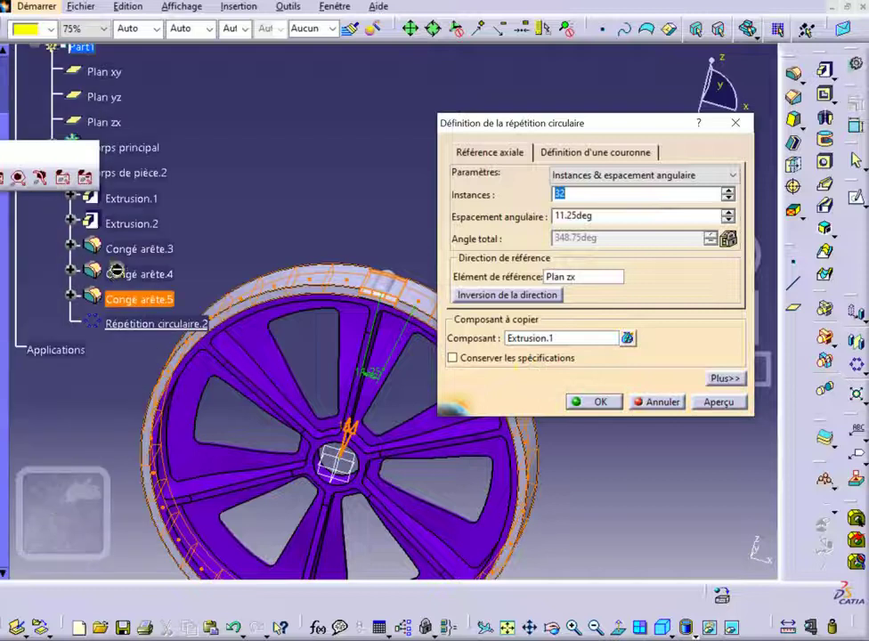
pyautogui.click(307, 214)
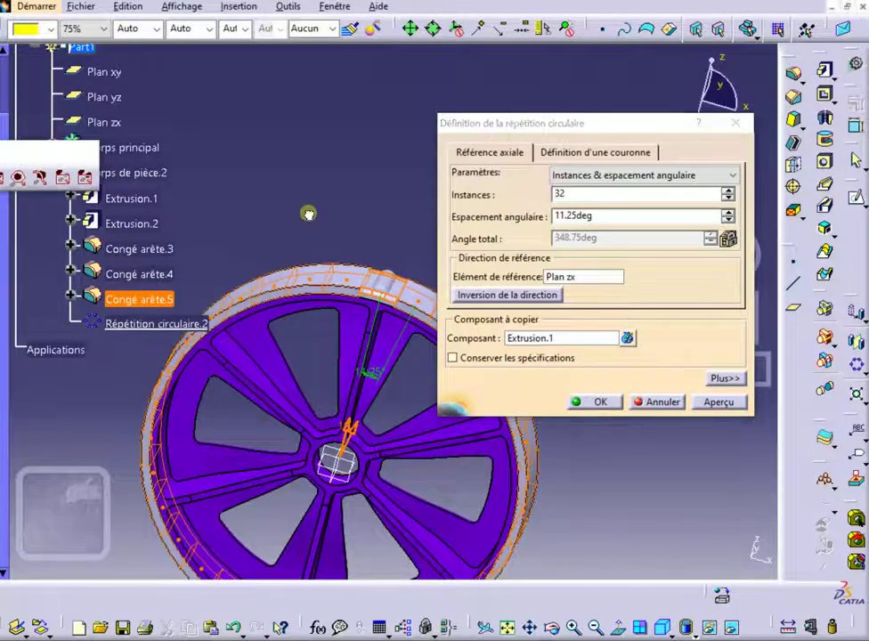
# Step: Remove the individual extrusion from the pattern's component list so it copies the current solid, Solide courant, and apply the pattern
pyautogui.click(626, 337)
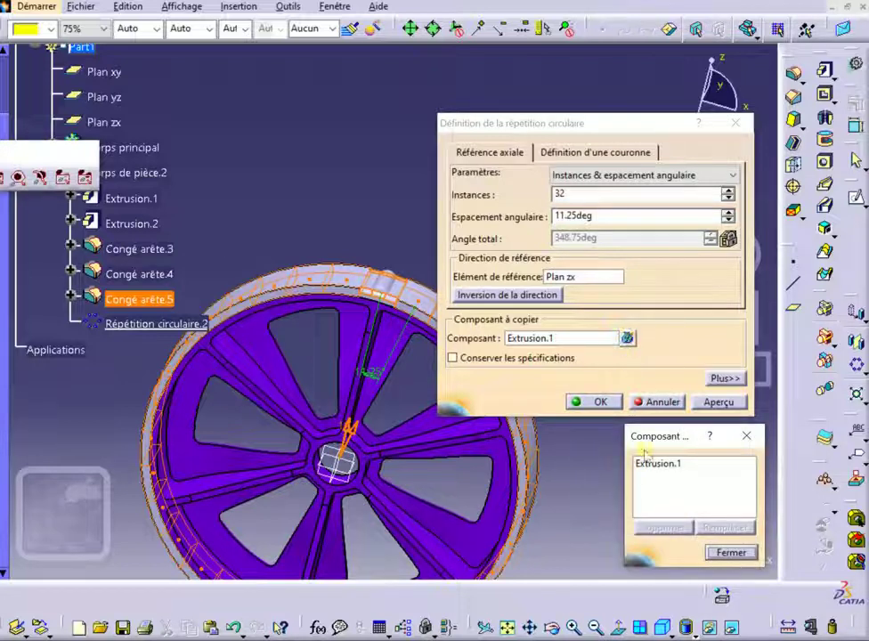
pyautogui.click(147, 224)
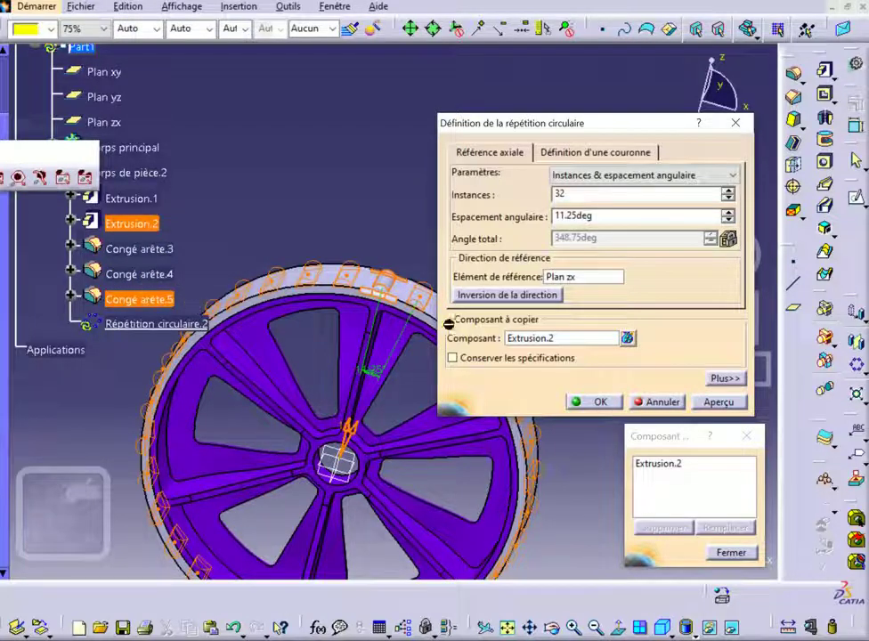
pyautogui.click(672, 489)
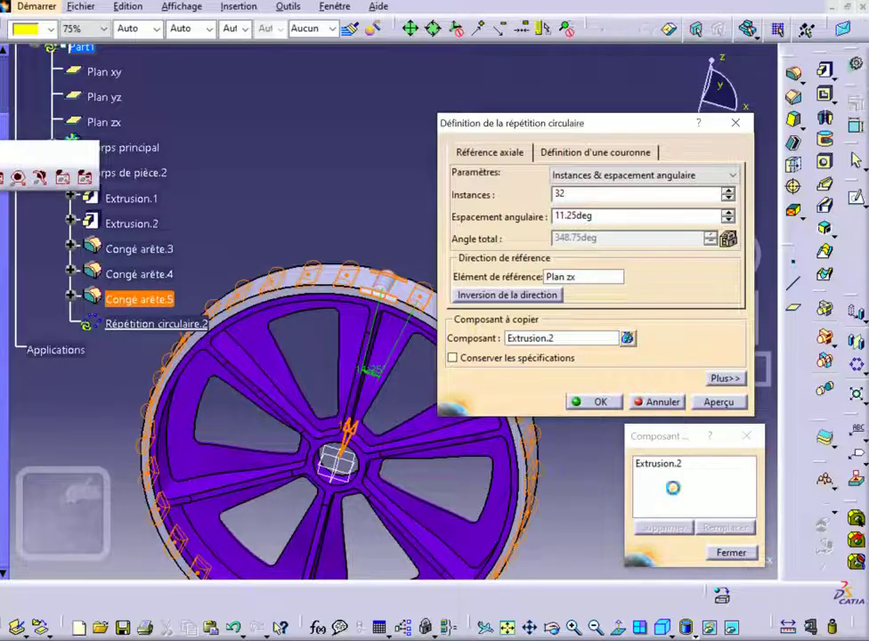
pyautogui.click(674, 469)
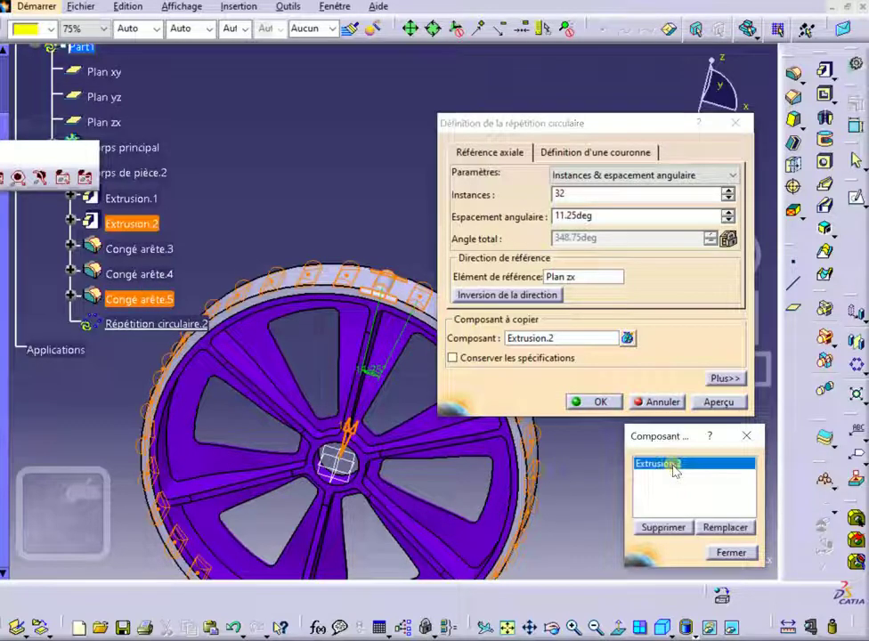
pyautogui.click(662, 525)
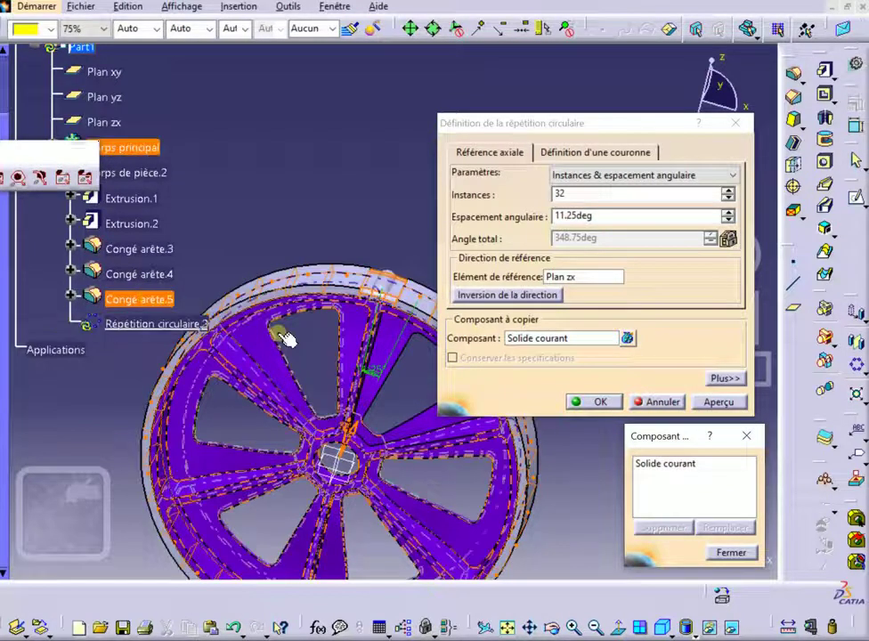
pyautogui.click(729, 552)
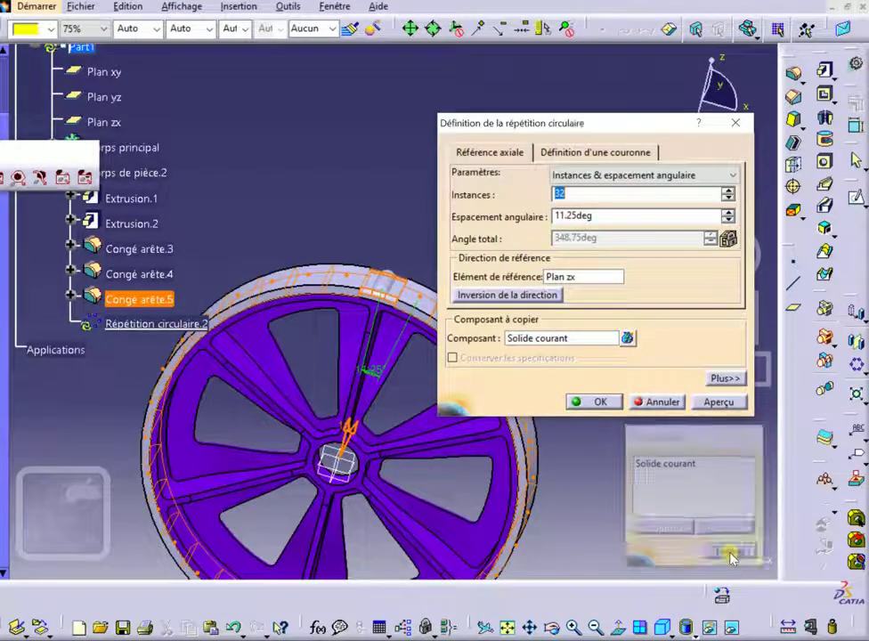
pyautogui.click(597, 403)
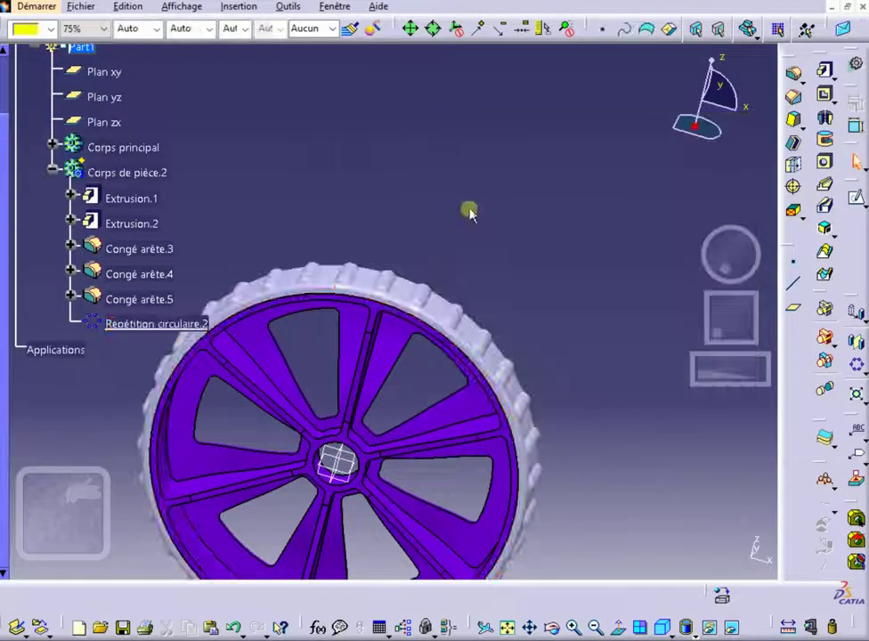
# Step: Colour the second body, the ribbed tread around the wheel, magenta
pyautogui.moveTo(470, 212); pyautogui.dragTo(419, 321, button='middle')
pyautogui.click(125, 172)
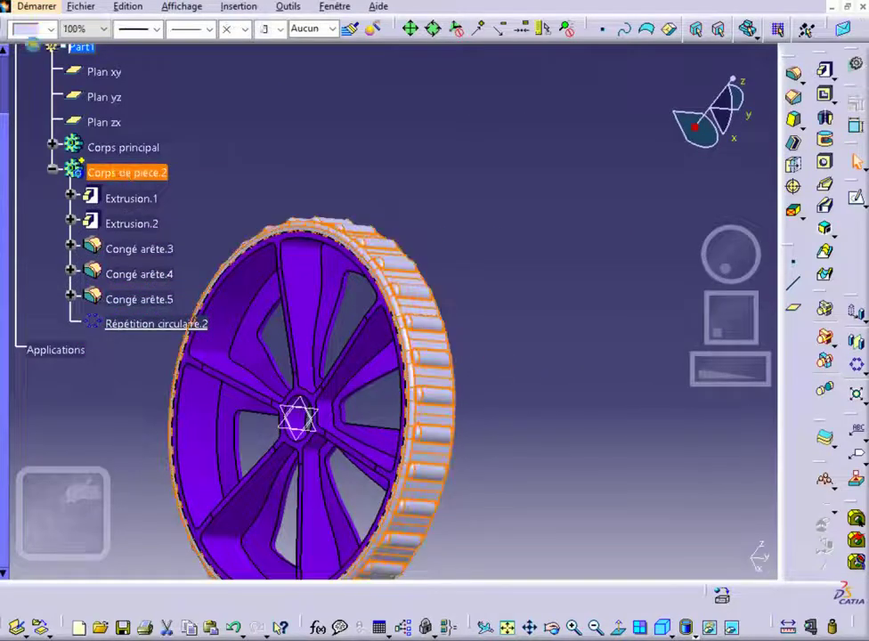
pyautogui.click(53, 30)
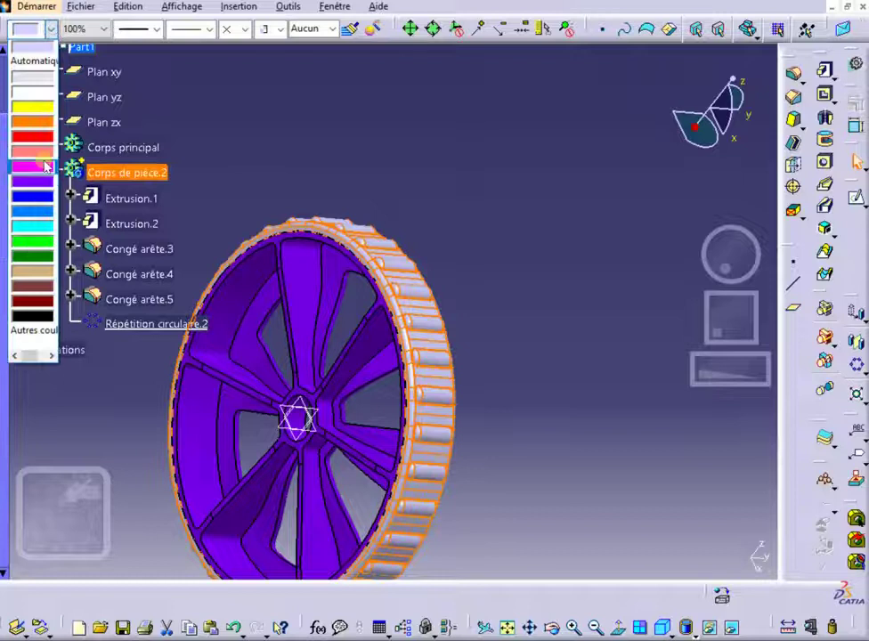
pyautogui.click(41, 179)
pyautogui.click(383, 191)
# Step: Change the colour of the second body, the ribbed tread, to medium blue
pyautogui.moveTo(558, 232); pyautogui.dragTo(293, 128, button='middle')
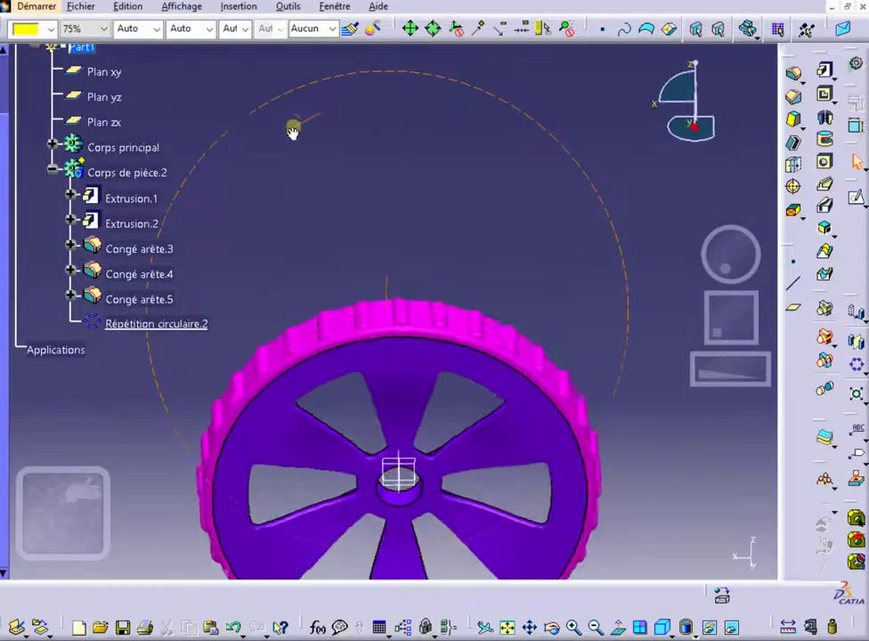
pyautogui.moveTo(395, 385); pyautogui.dragTo(312, 347, button='middle')
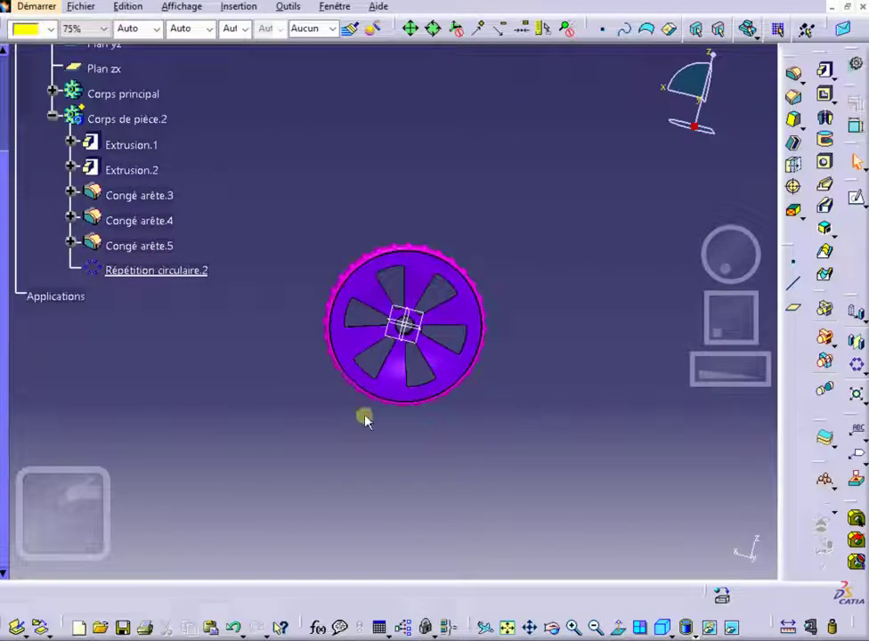
pyautogui.moveTo(375, 456); pyautogui.dragTo(530, 406, button='middle')
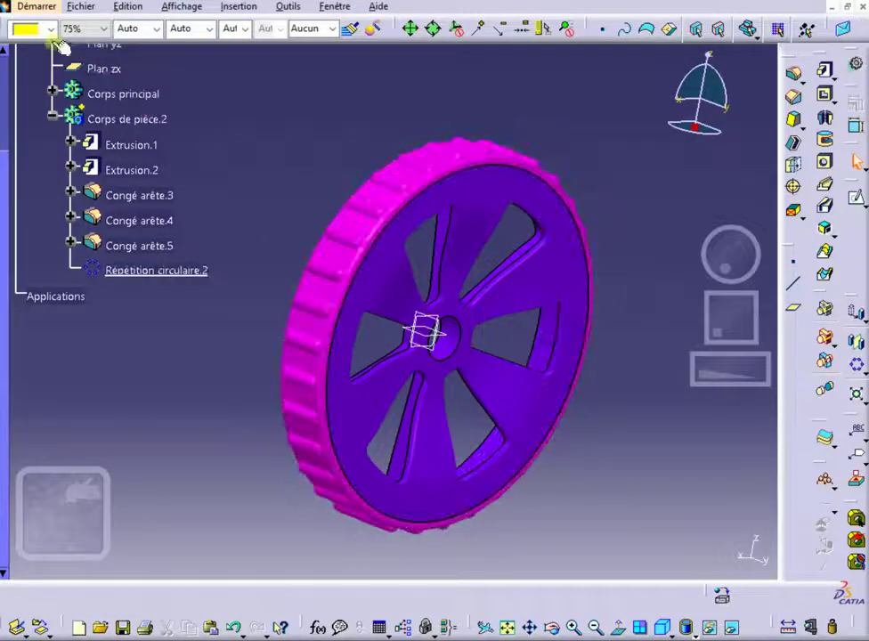
pyautogui.rightClick(127, 121)
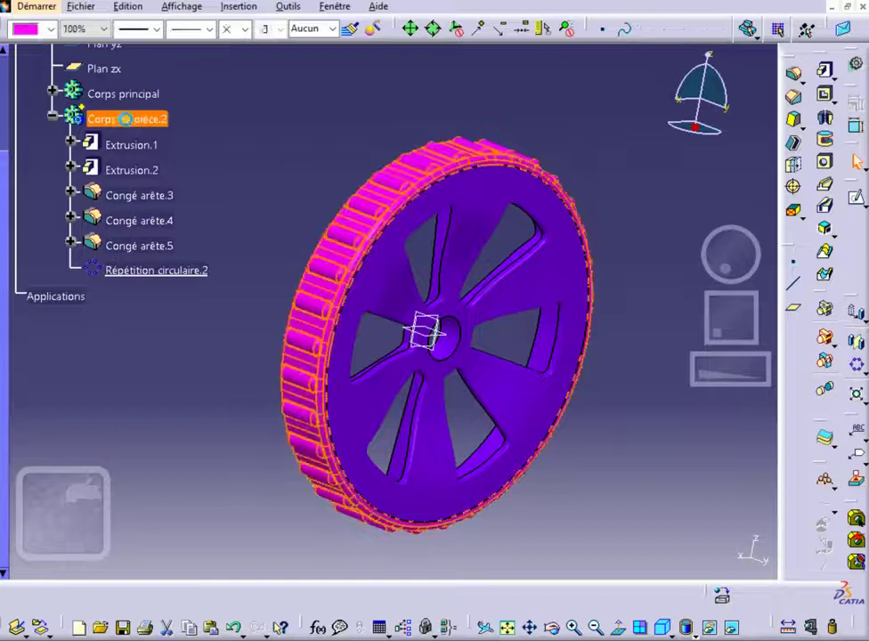
pyautogui.click(52, 30)
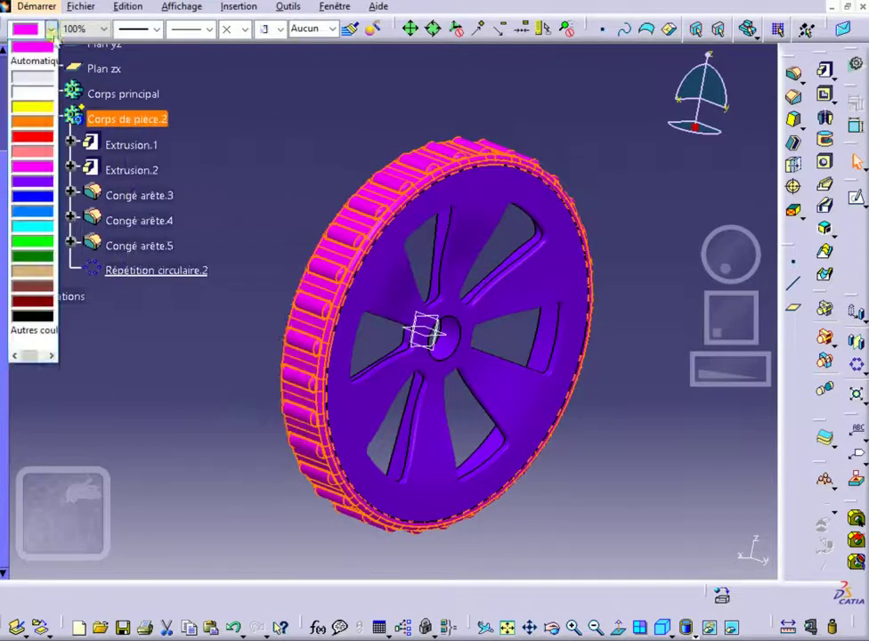
pyautogui.click(43, 212)
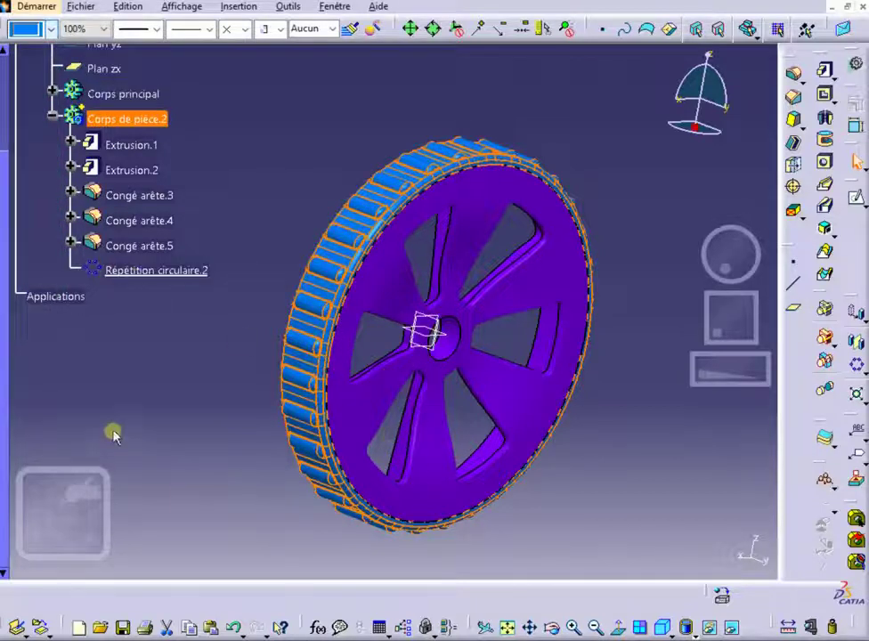
pyautogui.click(182, 390)
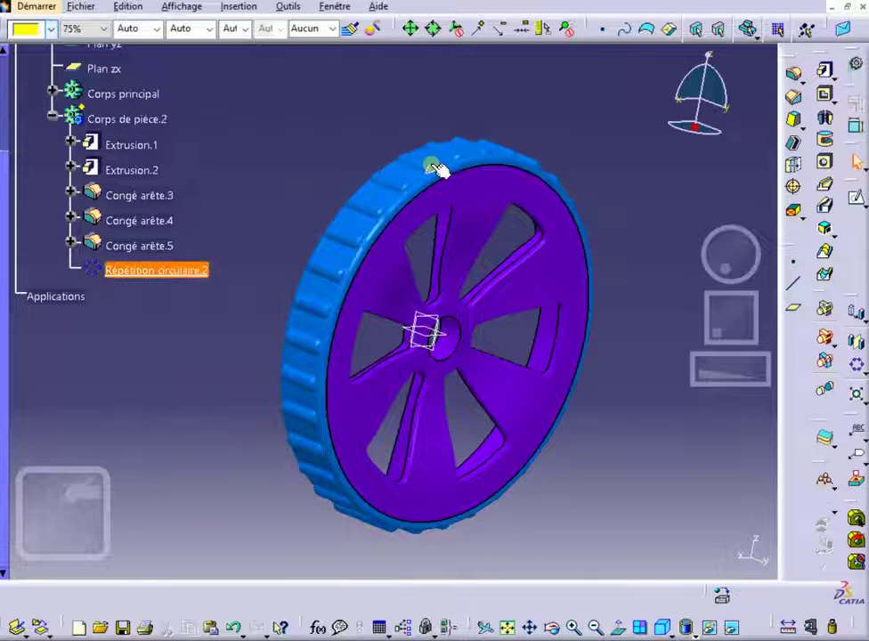
# Step: Collapse the second body in the specification tree and inspect the finished wheel from its spoked face
pyautogui.rightClick(120, 122)
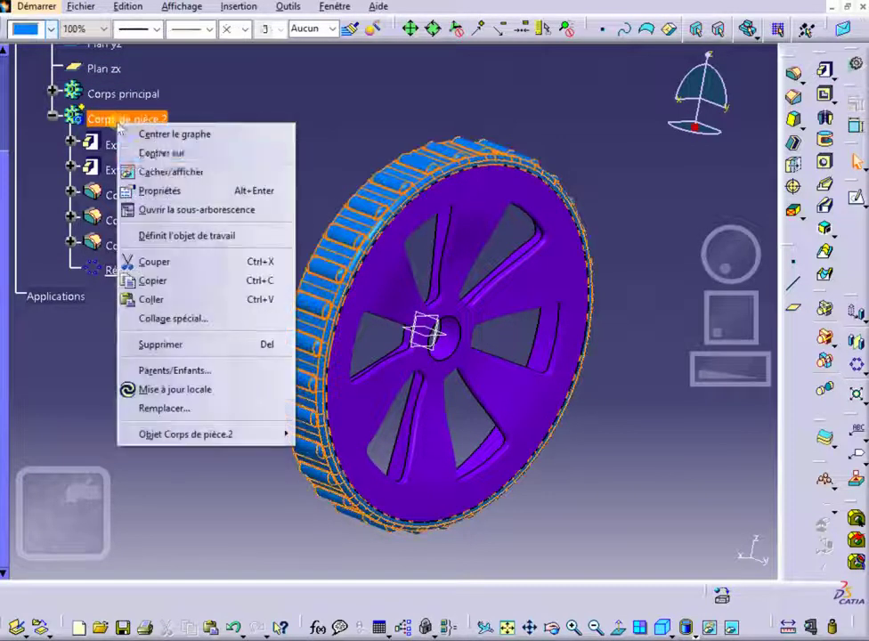
pyautogui.click(50, 122)
pyautogui.click(51, 118)
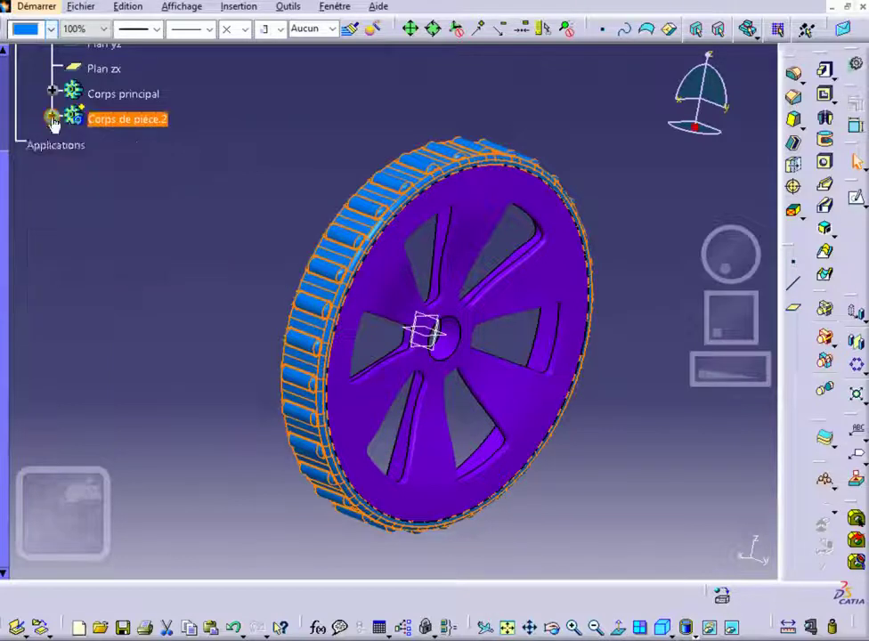
pyautogui.click(128, 302)
pyautogui.moveTo(111, 421); pyautogui.dragTo(481, 268, button='middle')
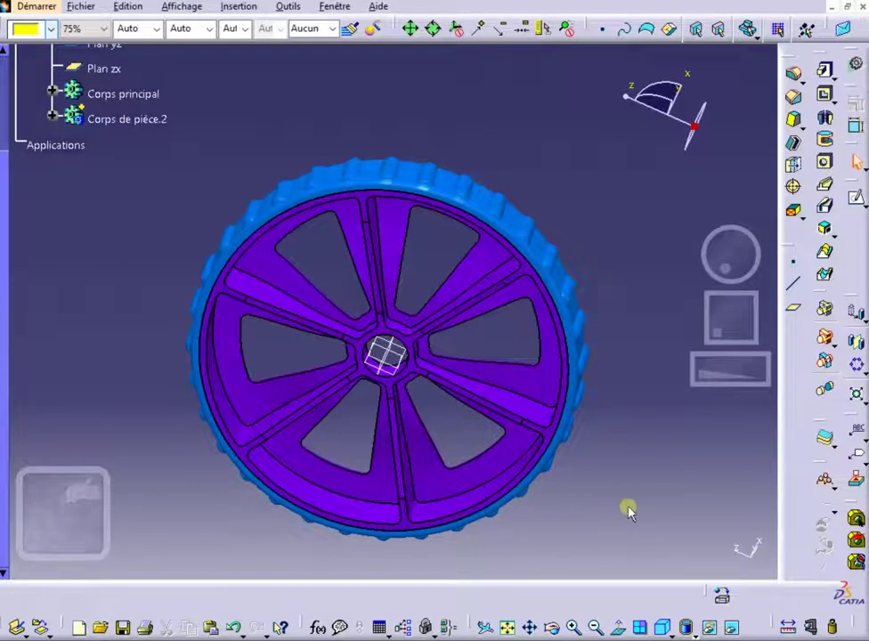
pyautogui.moveTo(628, 508); pyautogui.dragTo(598, 453, button='middle')
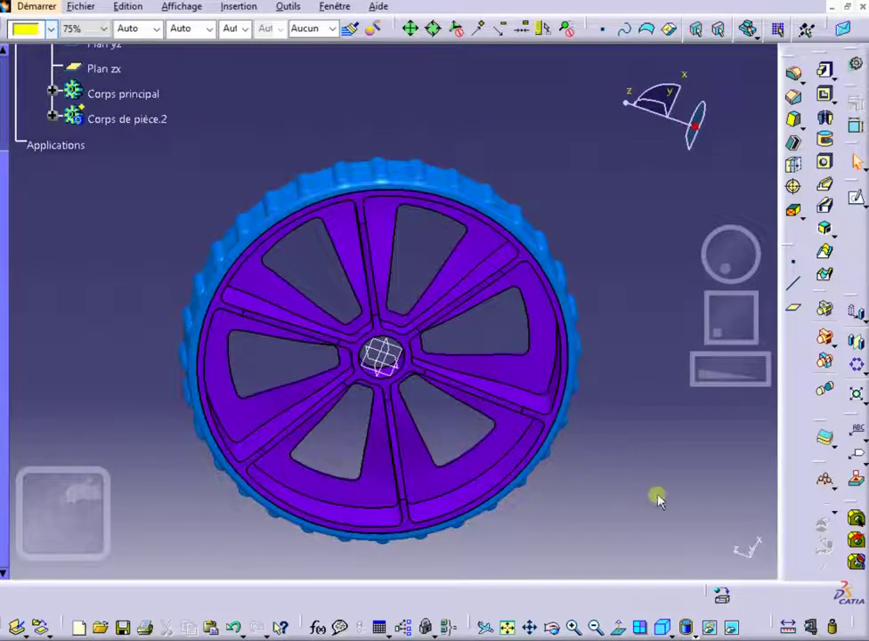